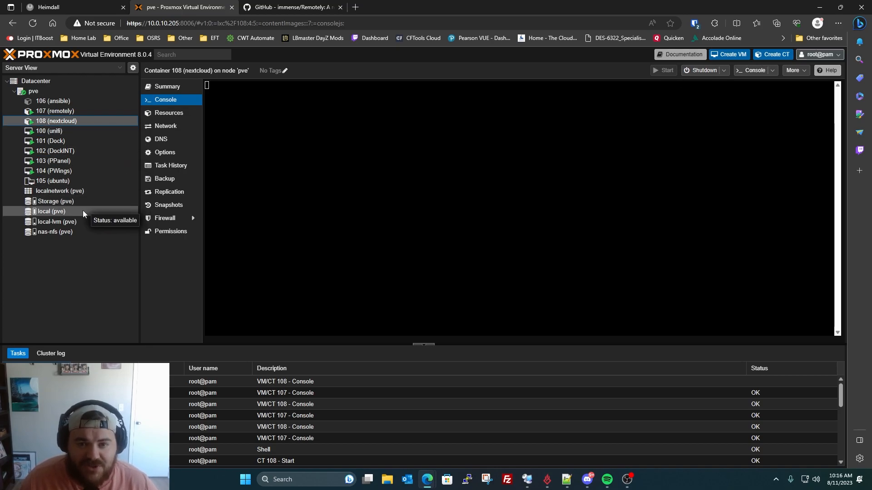
Show the container templates stored on the nas-nfs storage.
{"action": "left_click", "coordinate": [77, 231]}
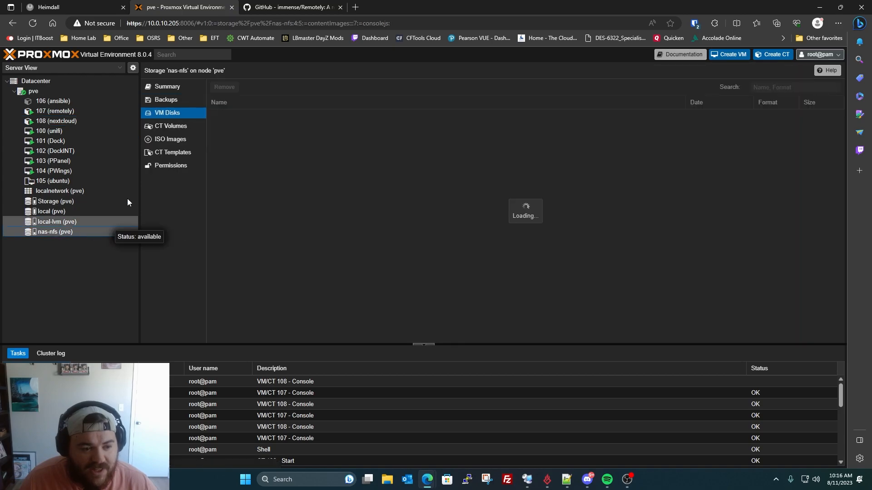
{"action": "left_click", "coordinate": [177, 129]}
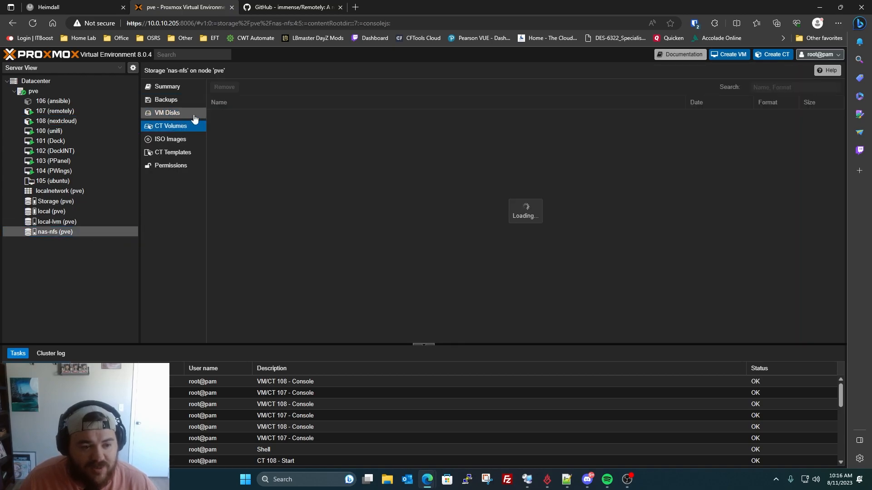
{"action": "left_click", "coordinate": [179, 157]}
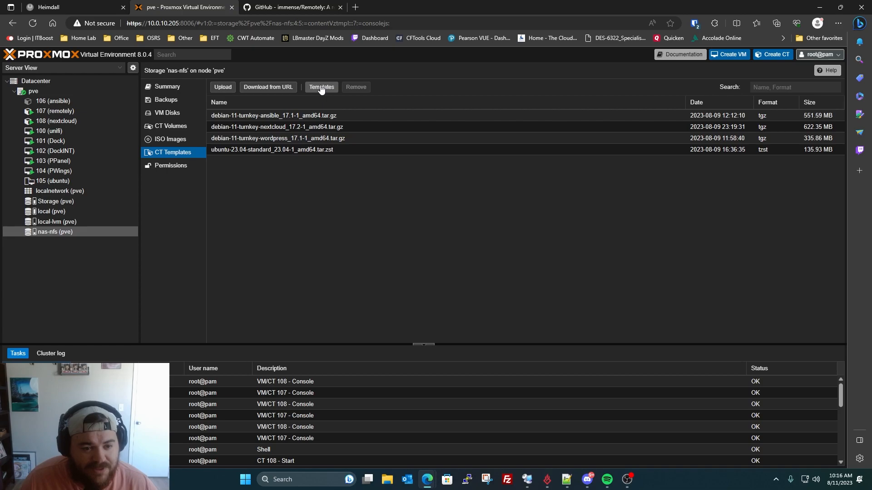
Search the template catalogue for nextcloud without downloading, then select the stored TurnKey Nextcloud template.
{"action": "left_click", "coordinate": [322, 87]}
{"action": "left_click", "coordinate": [546, 146]}
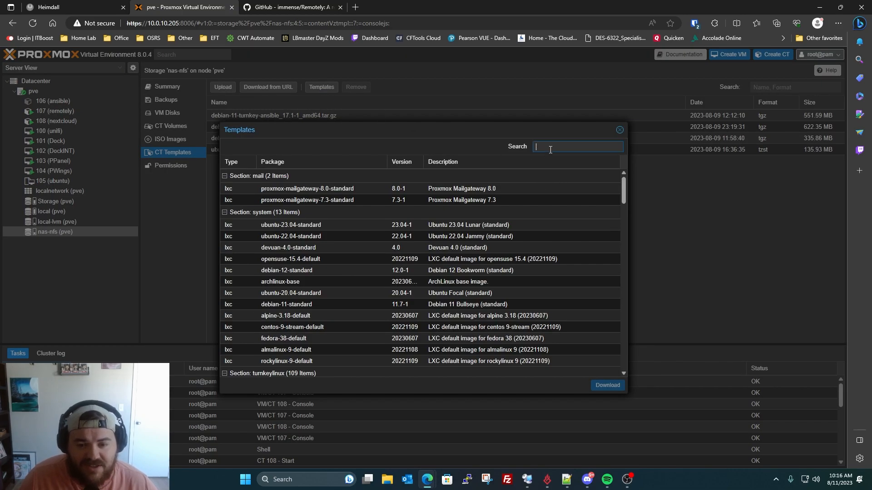
{"action": "type", "text": "nextcloud"}
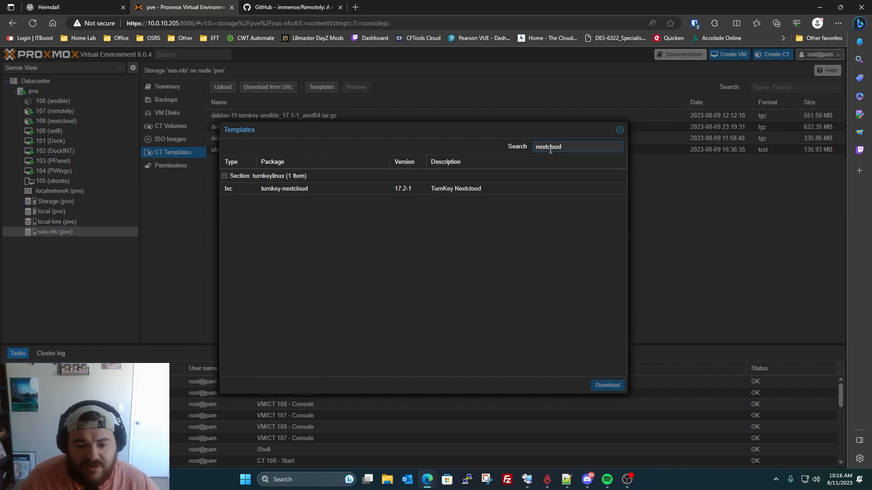
{"action": "left_click", "coordinate": [495, 190]}
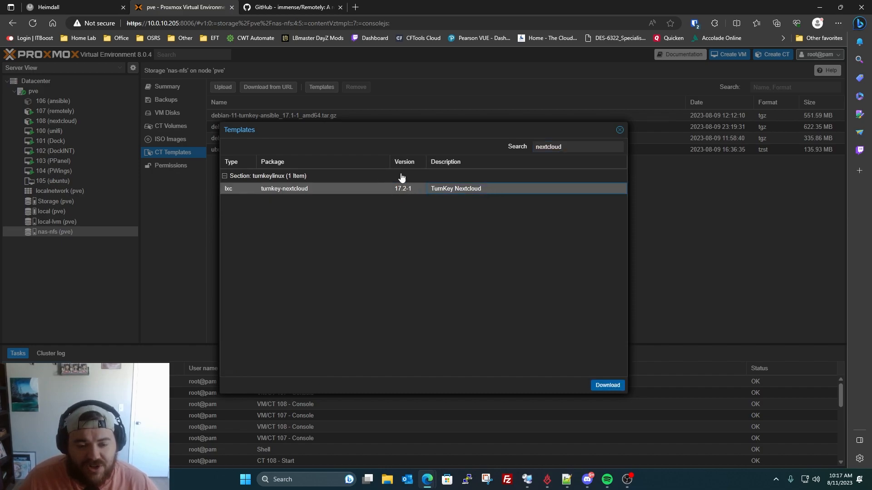
{"action": "left_click", "coordinate": [620, 131]}
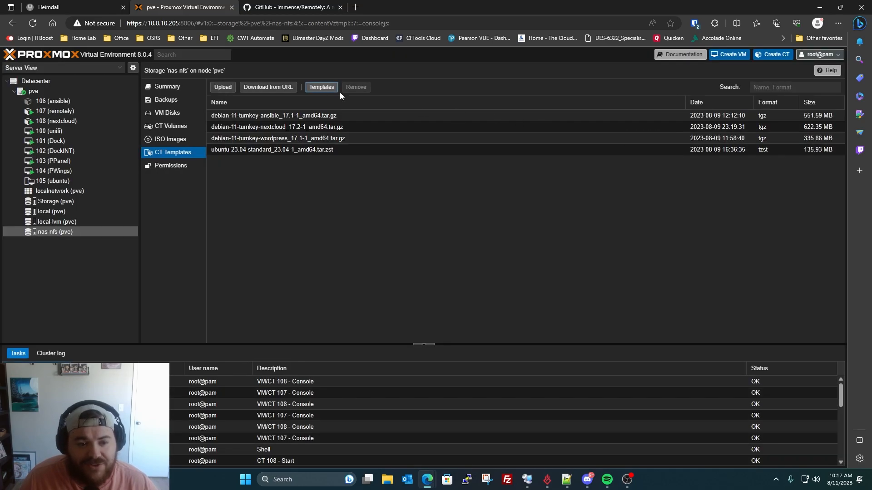
{"action": "left_click", "coordinate": [326, 129]}
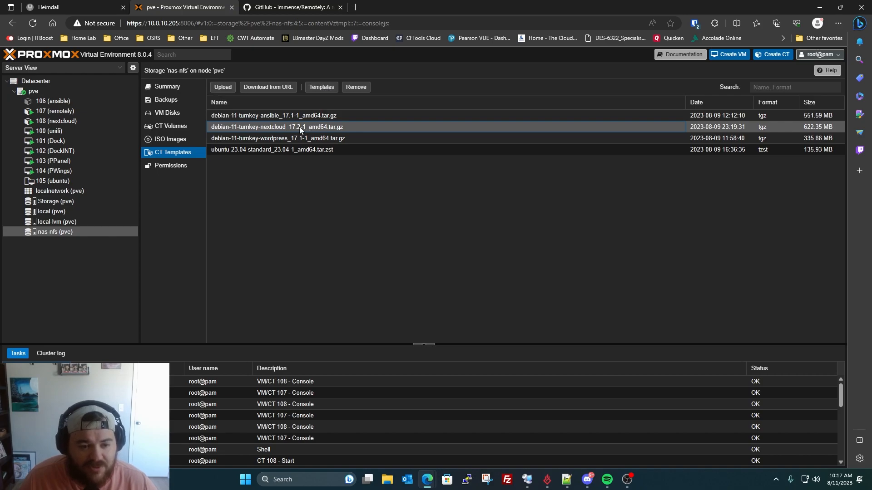
Start a new container on node pve and enter and confirm its root password.
{"action": "right_click", "coordinate": [63, 91]}
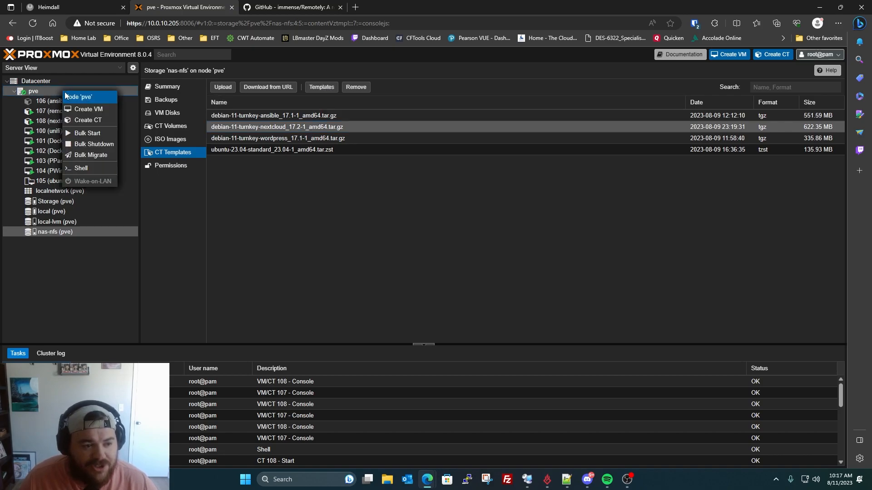
{"action": "left_click", "coordinate": [94, 121]}
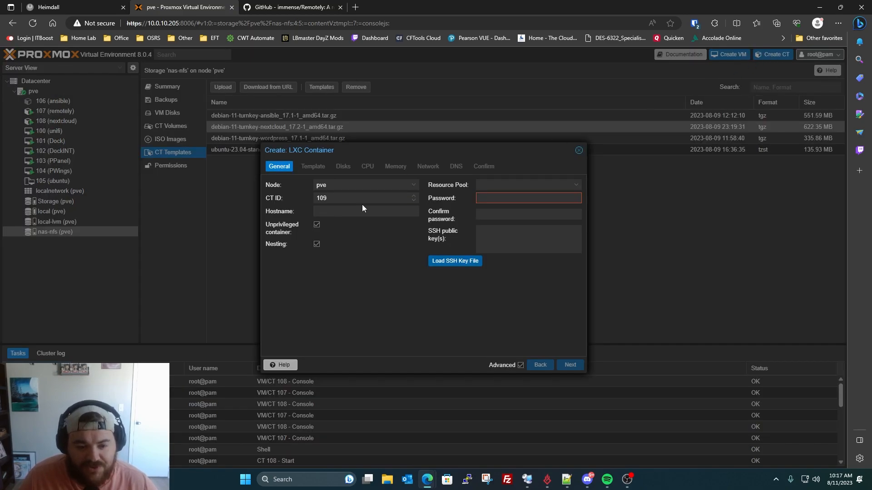
{"action": "left_click", "coordinate": [487, 198]}
{"action": "type", "text": "***"}
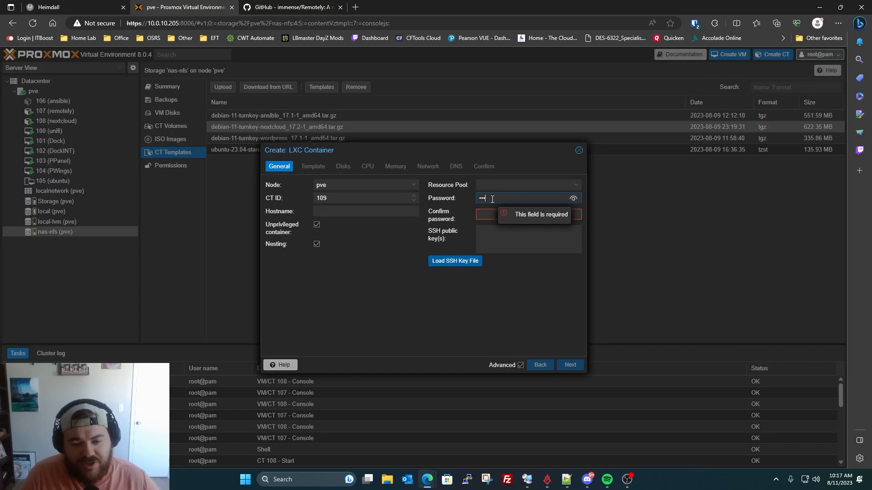
{"action": "type", "text": "******"}
{"action": "key", "text": "Tab"}
{"action": "type", "text": "********"}
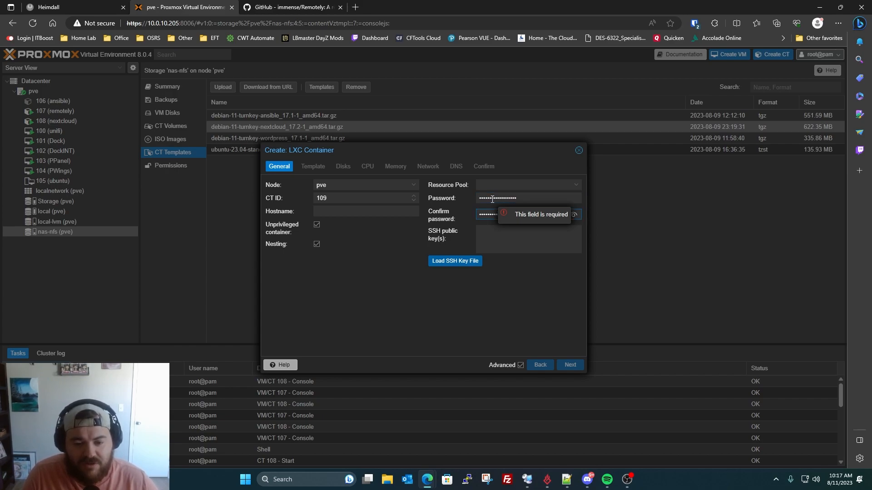
{"action": "type", "text": "*********"}
Set the container hostname to nextcloud1.
{"action": "left_click", "coordinate": [354, 211]}
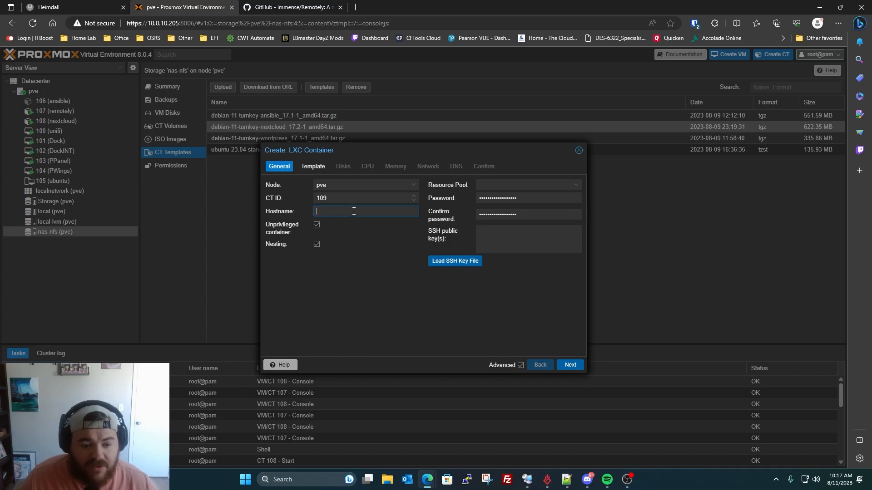
{"action": "type", "text": "nextcloud1"}
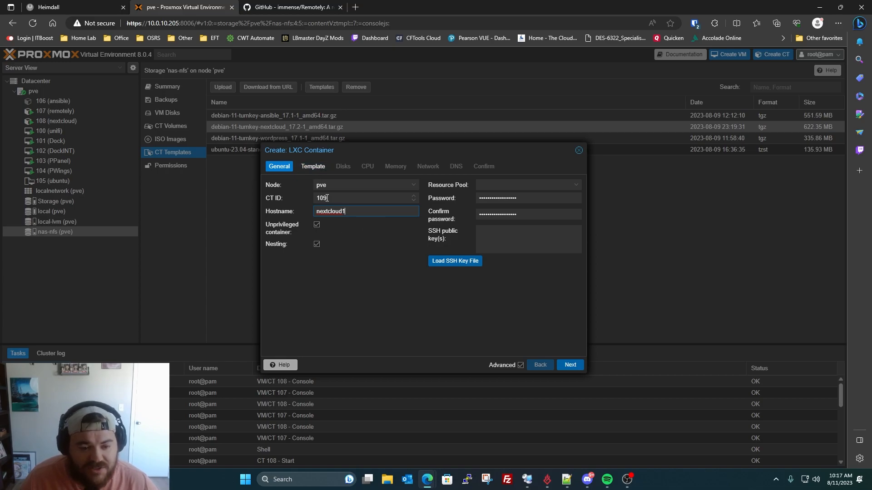
Use the turnkey-nextcloud template from nas-nfs storage for the container.
{"action": "left_click", "coordinate": [570, 365]}
{"action": "left_click", "coordinate": [411, 186]}
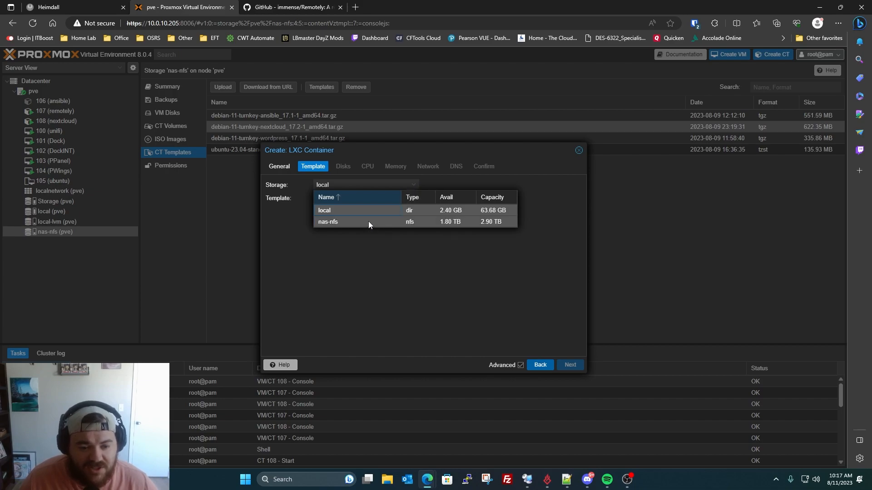
{"action": "left_click", "coordinate": [369, 221]}
{"action": "left_click", "coordinate": [412, 198]}
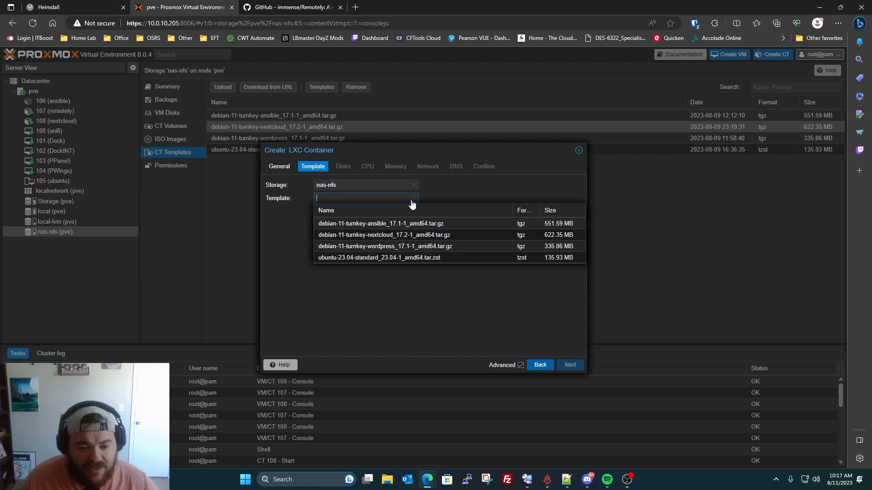
{"action": "left_click", "coordinate": [443, 235]}
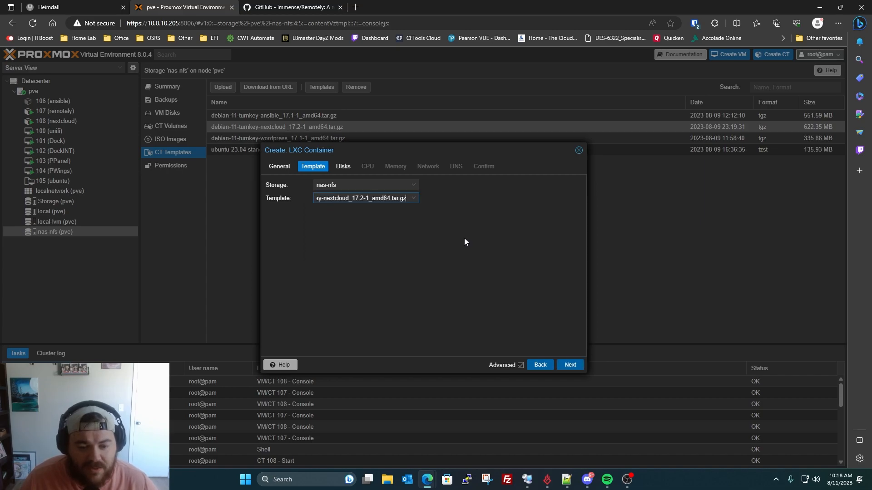
Keep the 8 GiB root disk and review the CPU cores setting.
{"action": "left_click", "coordinate": [571, 364]}
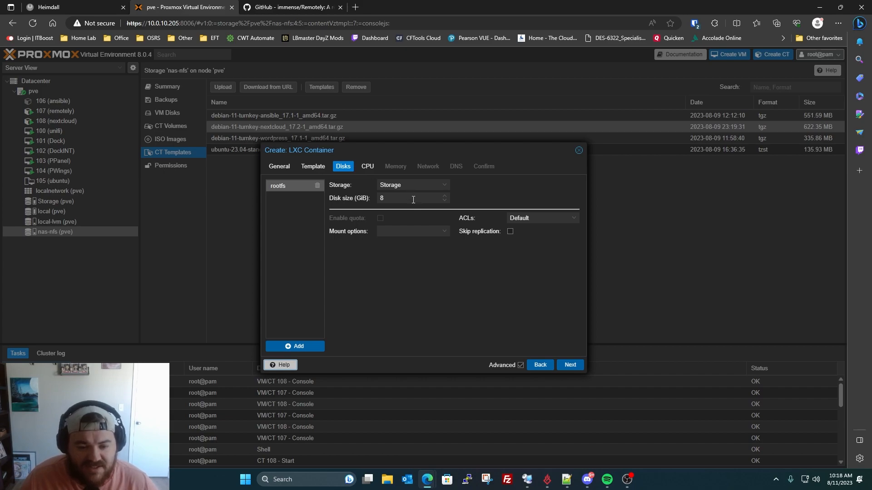
{"action": "left_click", "coordinate": [406, 199]}
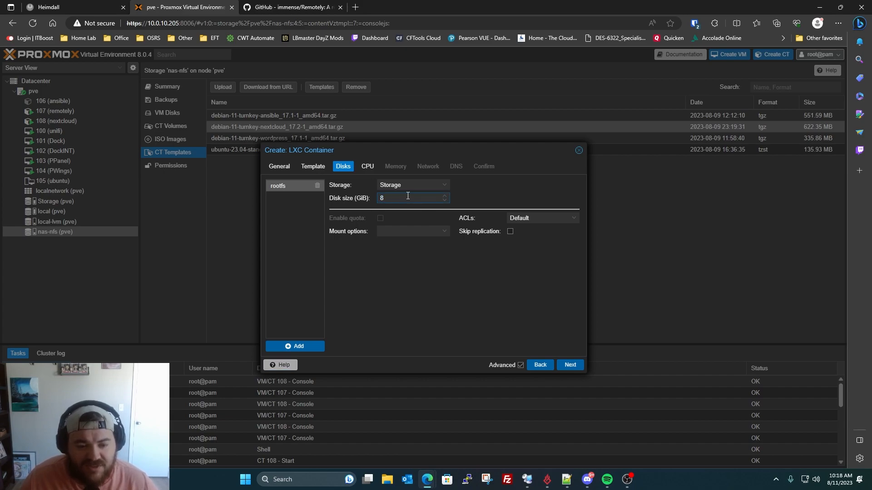
{"action": "left_click", "coordinate": [570, 364]}
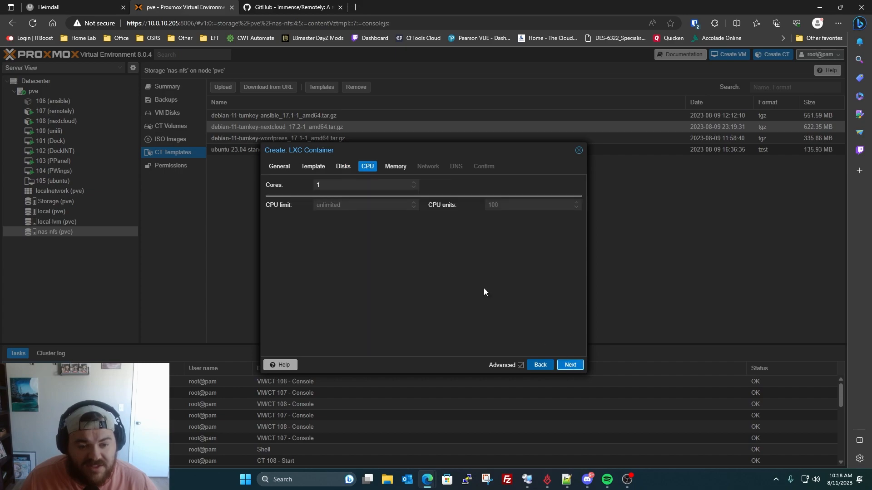
{"action": "left_click", "coordinate": [359, 187]}
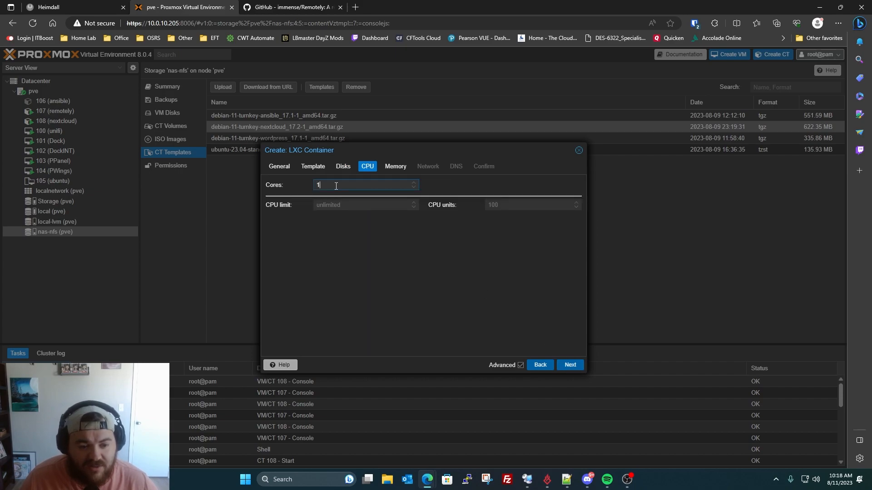
{"action": "left_click", "coordinate": [566, 367]}
Set memory and swap to 1024 MiB each.
{"action": "left_click_drag", "start_coordinate": [364, 187], "coordinate": [268, 177]}
{"action": "type", "text": "1024"}
{"action": "key", "text": "Tab"}
{"action": "type", "text": "1024"}
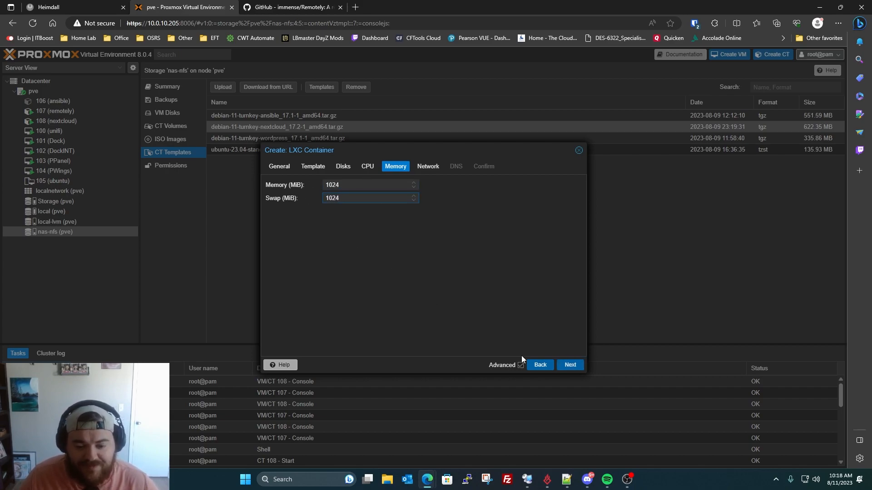
{"action": "left_click", "coordinate": [568, 366]}
Give the network interface VLAN tag 40 and IPv4 by DHCP.
{"action": "left_click", "coordinate": [358, 224]}
{"action": "type", "text": "40"}
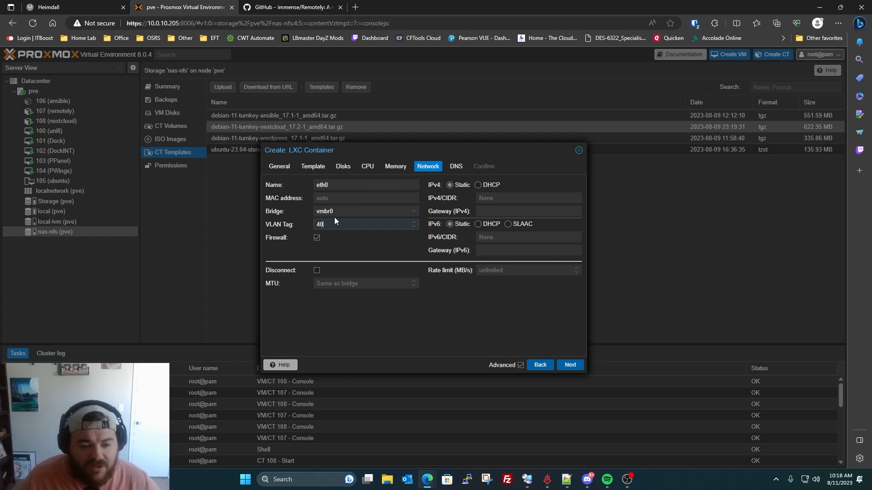
{"action": "left_click", "coordinate": [349, 225]}
{"action": "left_click", "coordinate": [478, 185]}
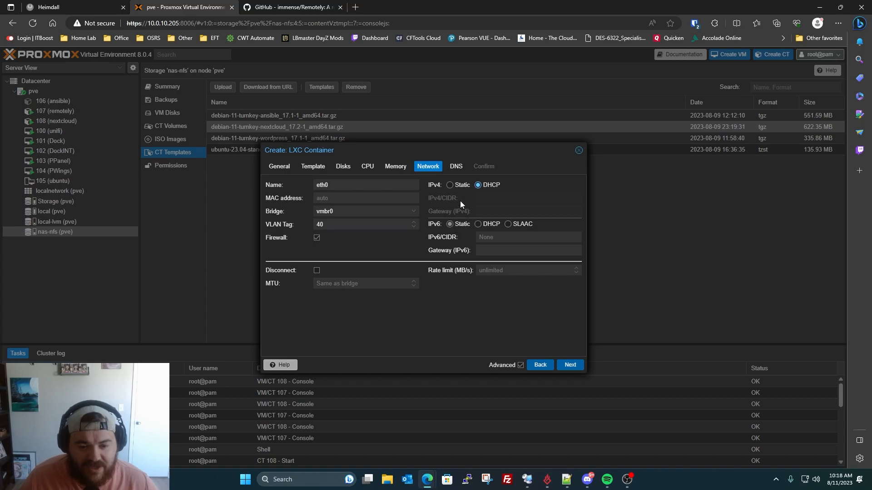
Set DNS domain 10.0.40 and DNS server 10.0.40.1, then create the container.
{"action": "left_click", "coordinate": [571, 365]}
{"action": "left_click", "coordinate": [372, 189]}
{"action": "type", "text": "10.0.40.1"}
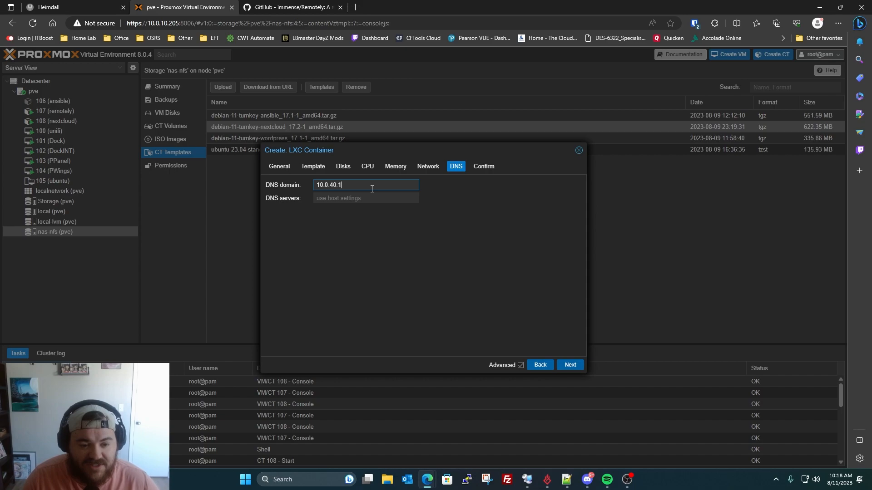
{"action": "key", "text": "Tab"}
{"action": "type", "text": "10.0.40.1"}
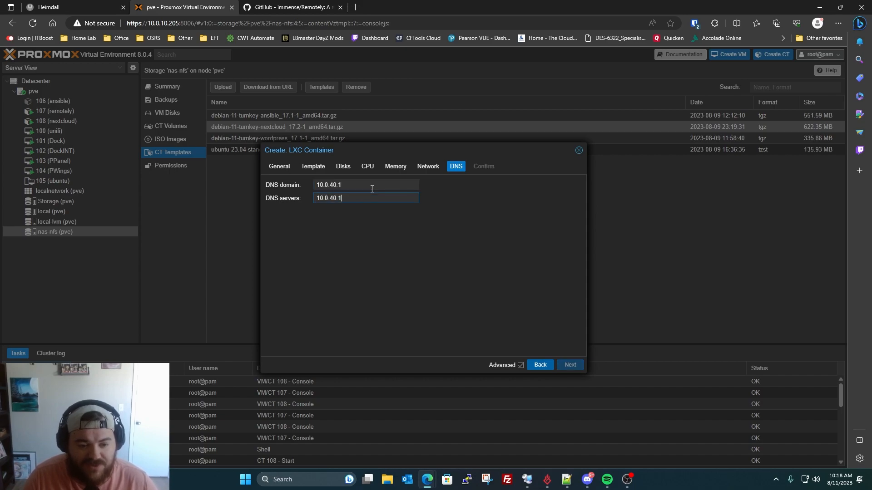
{"action": "left_click", "coordinate": [570, 365]}
{"action": "left_click", "coordinate": [572, 364]}
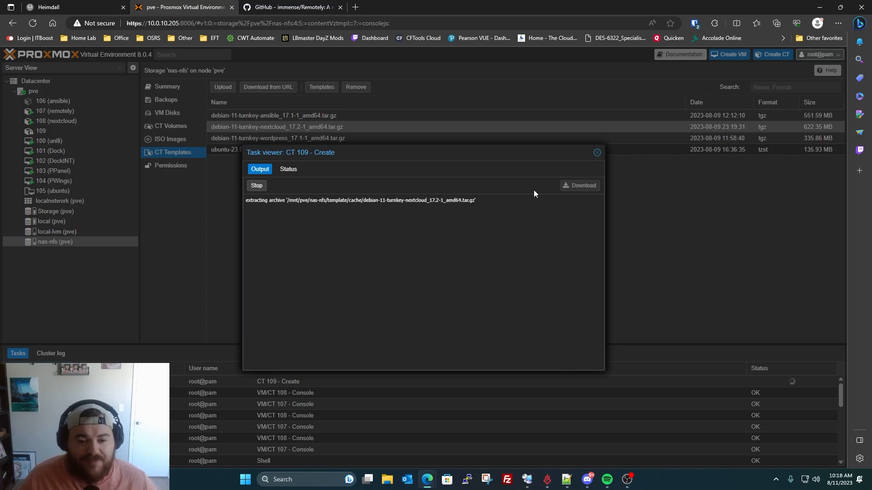
Dismiss the TASK OK creation output and select container 109 (nextcloud1) in the tree.
{"action": "left_click_drag", "start_coordinate": [305, 289], "coordinate": [288, 288]}
{"action": "left_click", "coordinate": [290, 288]}
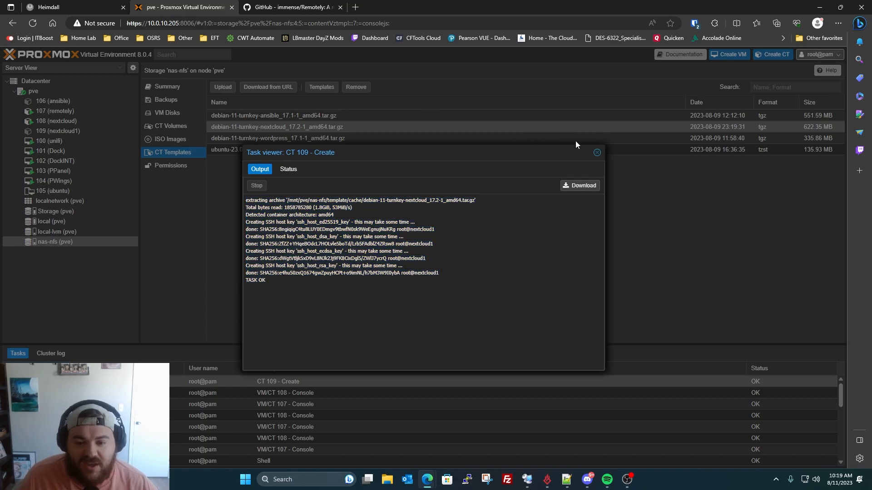
{"action": "left_click", "coordinate": [597, 154]}
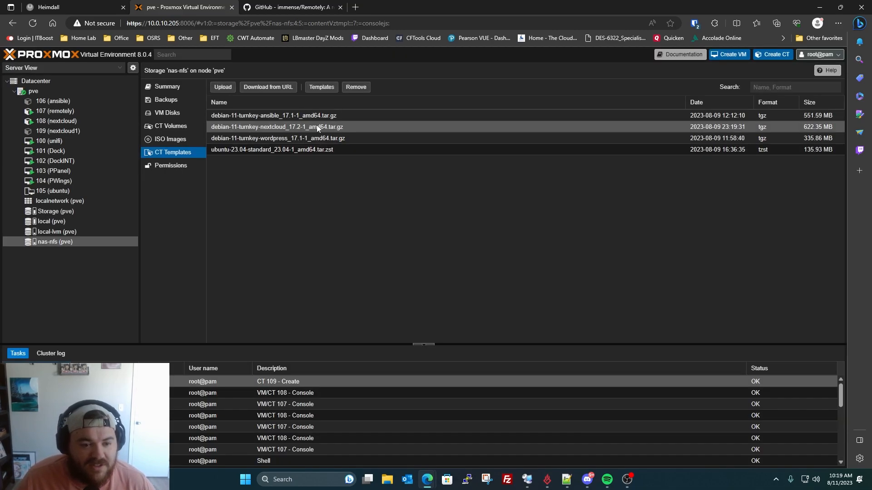
{"action": "left_click", "coordinate": [358, 127]}
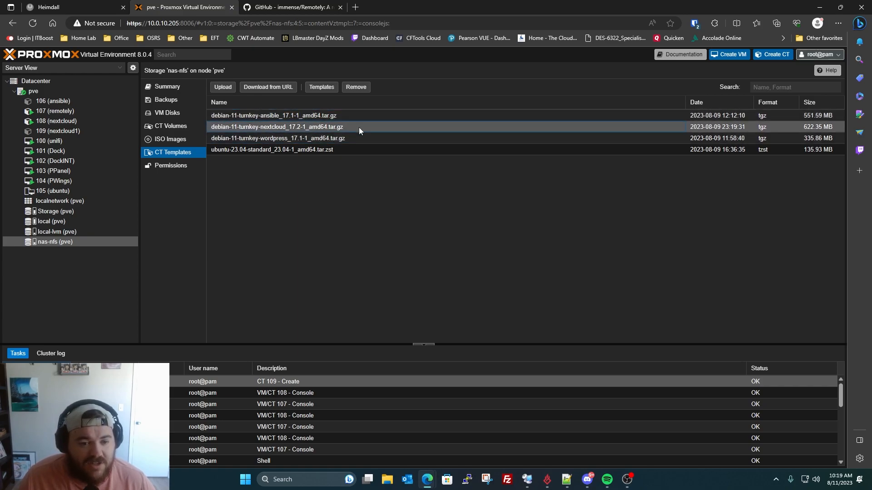
{"action": "left_click", "coordinate": [75, 130]}
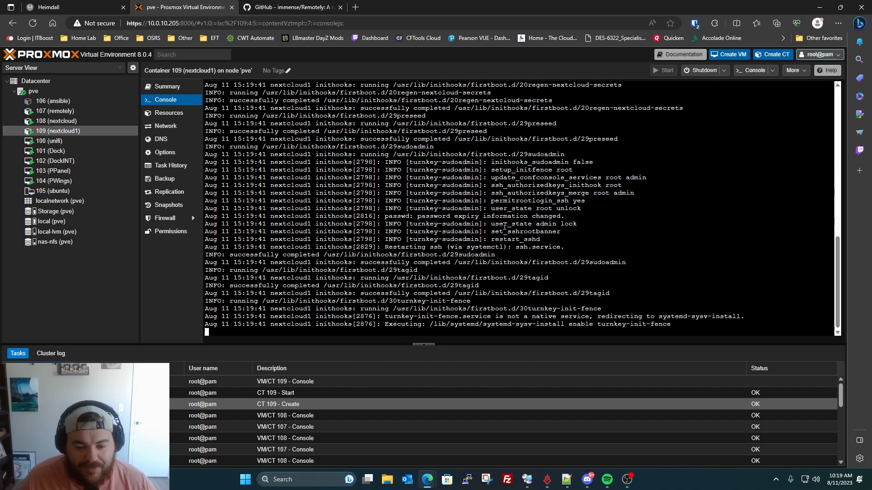
Log in to the container console as root with its password.
{"action": "type", "text": "root"}
{"action": "key", "text": "Return"}
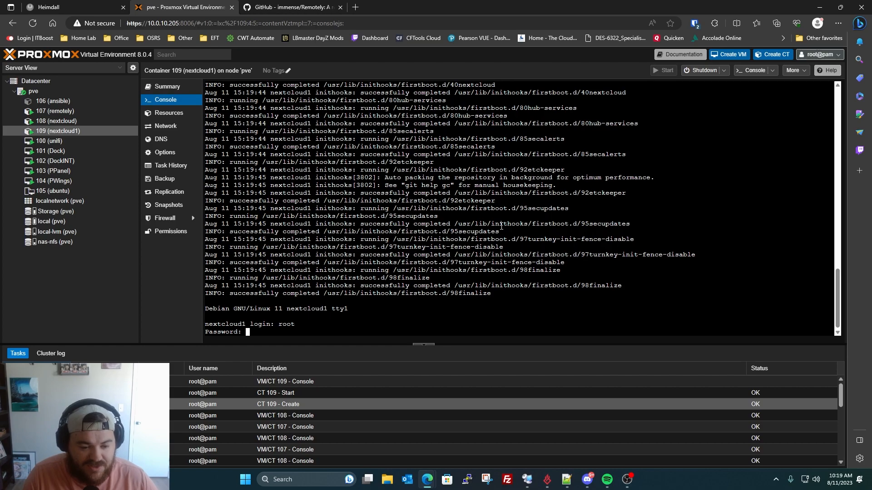
{"action": "key", "text": "Return"}
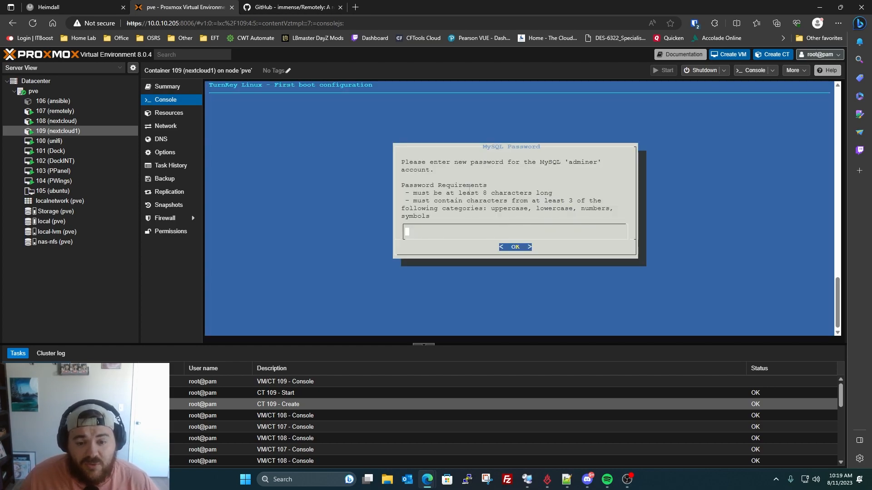
Paste the saved MySQL password from Bitwarden as the adminer password and confirm it.
{"action": "left_click", "coordinate": [694, 25]}
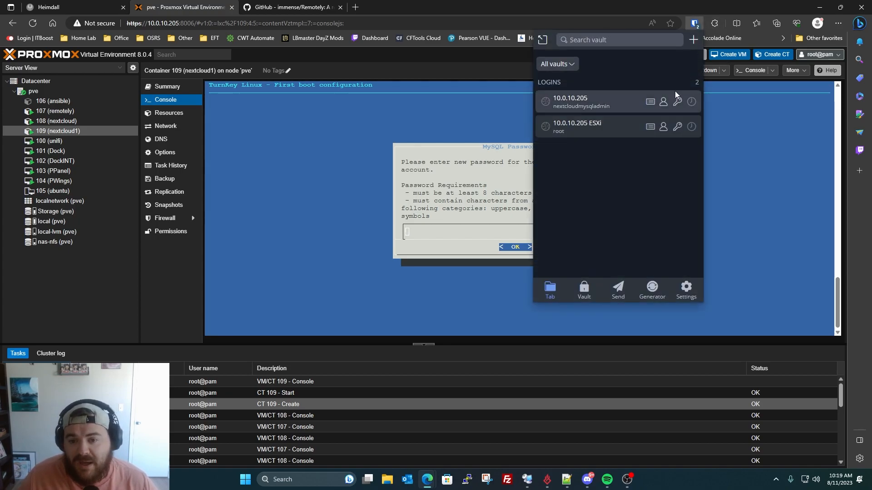
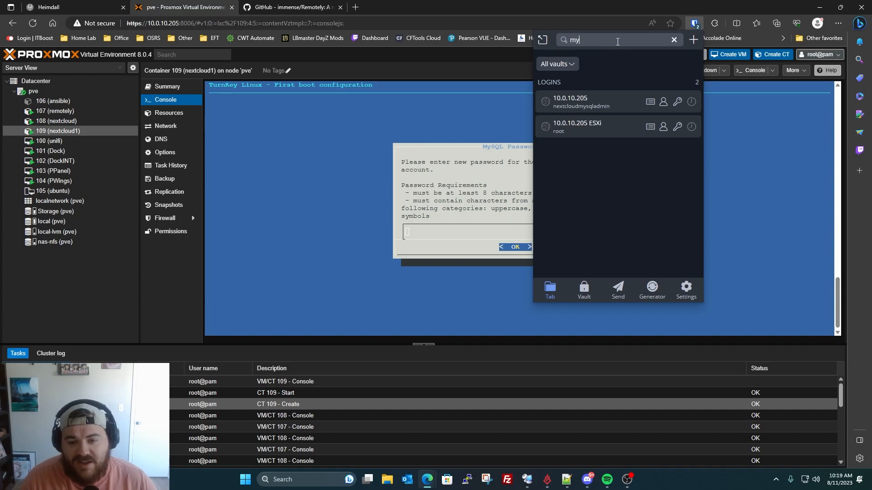
{"action": "left_click", "coordinate": [677, 101]}
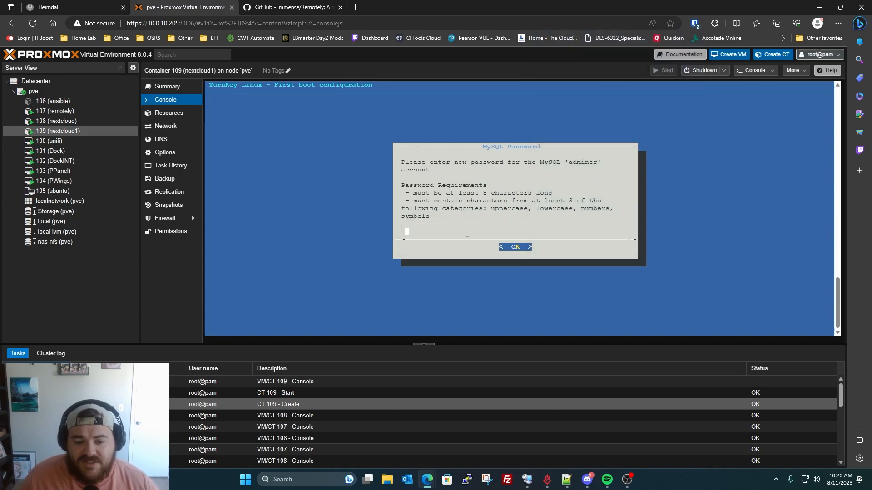
{"action": "right_click", "coordinate": [467, 235]}
{"action": "left_click", "coordinate": [520, 318]}
{"action": "key", "text": "Return"}
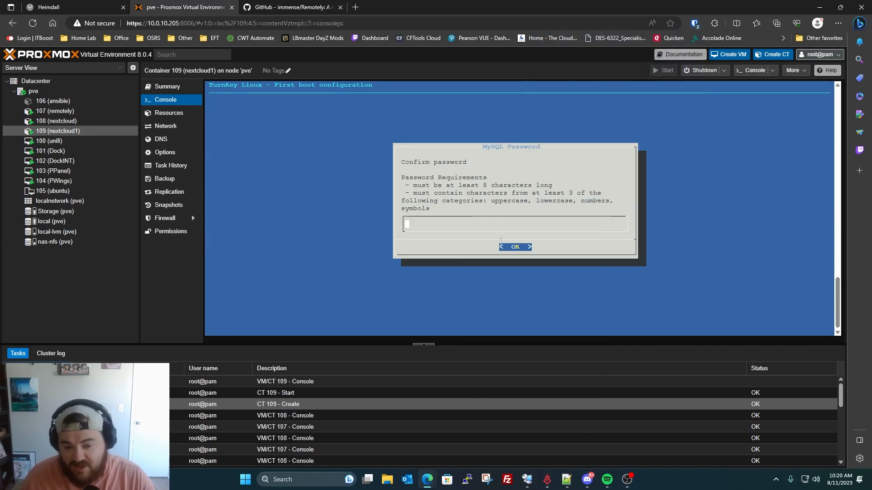
{"action": "right_click", "coordinate": [489, 224]}
{"action": "left_click", "coordinate": [527, 307]}
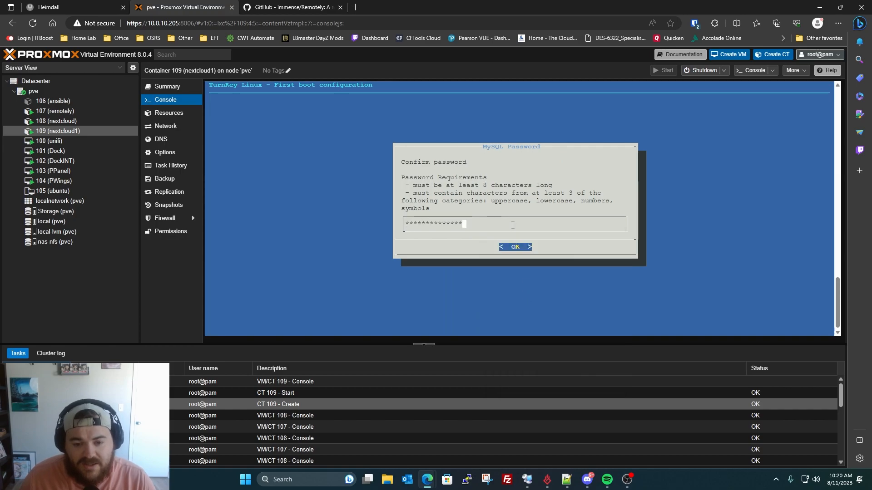
{"action": "key", "text": "Return"}
Enter and confirm the Nextcloud admin password.
{"action": "type", "text": "*******************"}
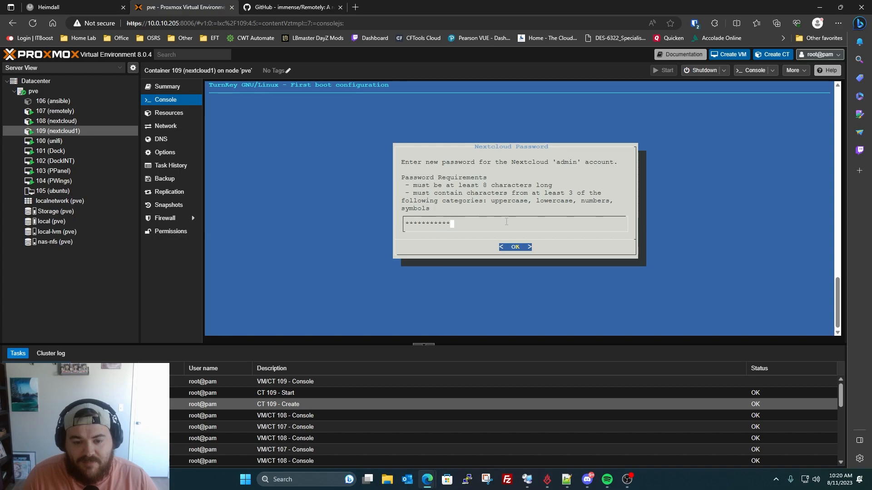
{"action": "key", "text": "Return"}
{"action": "type", "text": "*******************"}
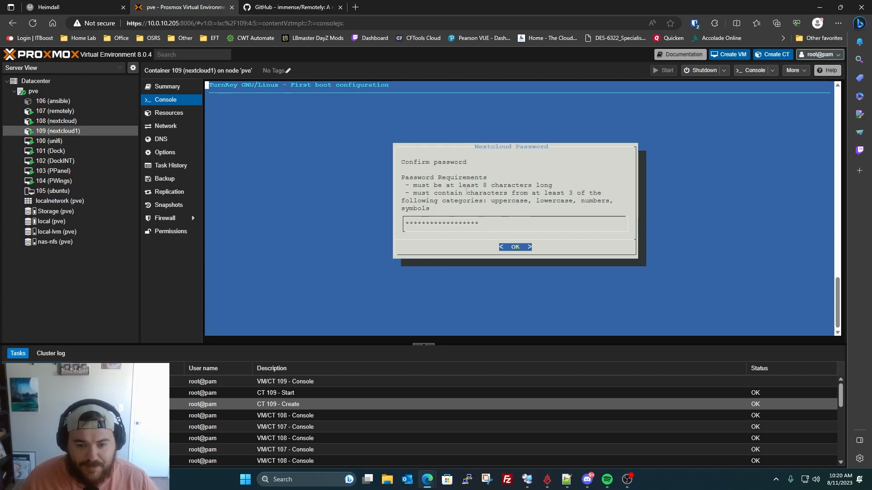
{"action": "key", "text": "Return"}
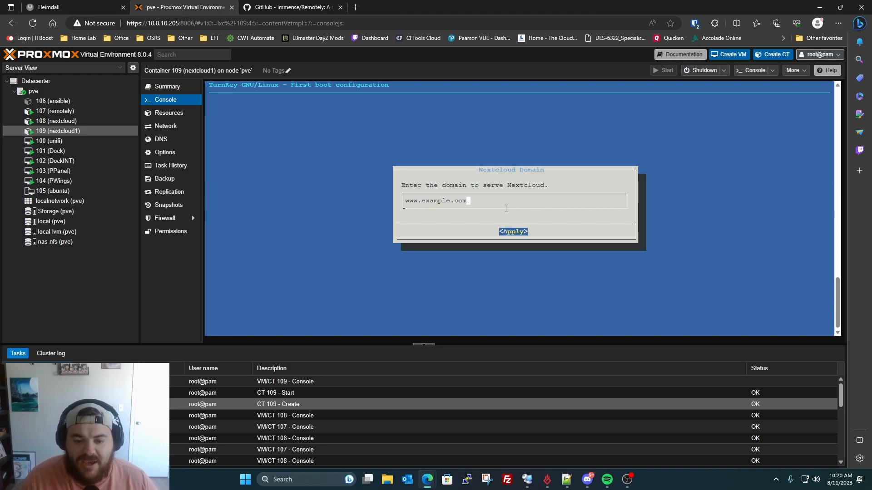
Set the Nextcloud domain to share2.corr.cloud and skip Hub services.
{"action": "key", "text": "BackSpace"}
{"action": "key", "text": "BackSpace"}
{"action": "key", "text": "BackSpace"}
{"action": "key", "text": "BackSpace"}
{"action": "key", "text": "BackSpace"}
{"action": "key", "text": "BackSpace"}
{"action": "key", "text": "BackSpace"}
{"action": "key", "text": "BackSpace"}
{"action": "key", "text": "BackSpace"}
{"action": "key", "text": "BackSpace"}
{"action": "key", "text": "BackSpace"}
{"action": "key", "text": "BackSpace"}
{"action": "key", "text": "BackSpace"}
{"action": "key", "text": "BackSpace"}
{"action": "key", "text": "BackSpace"}
{"action": "type", "text": "share2.corr.cloud"}
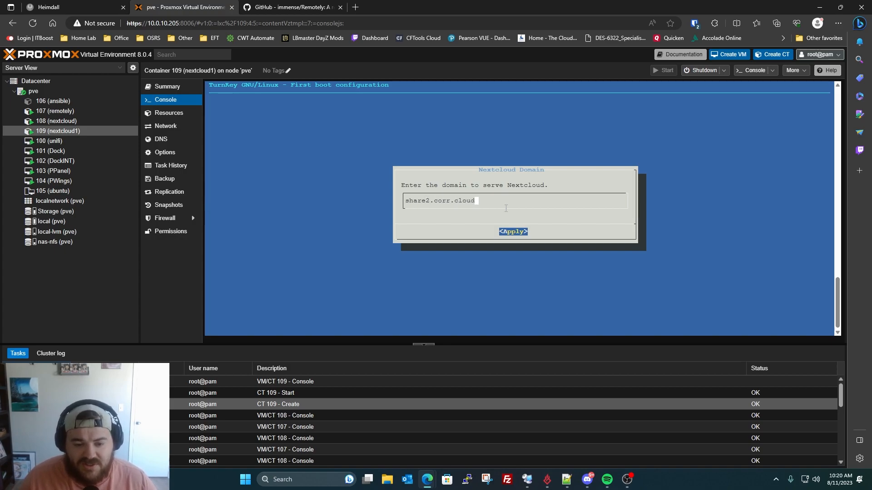
{"action": "key", "text": "Return"}
{"action": "key", "text": "Tab"}
{"action": "key", "text": "Tab"}
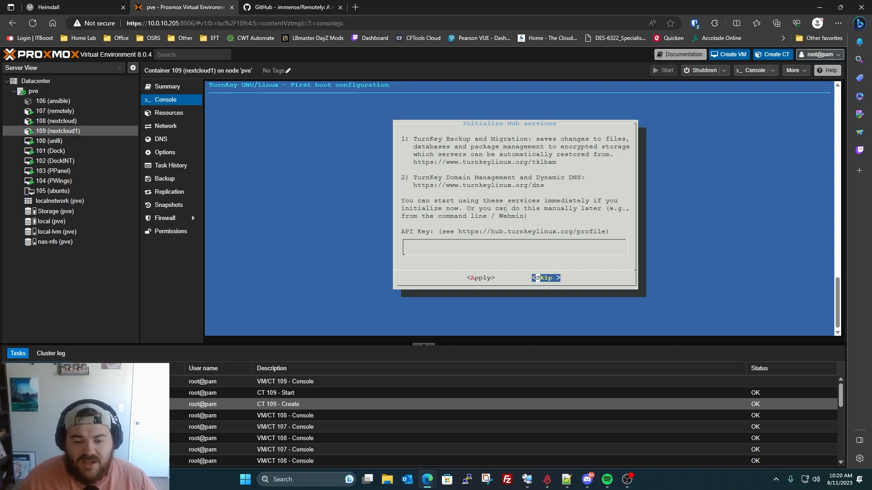
{"action": "key", "text": "Return"}
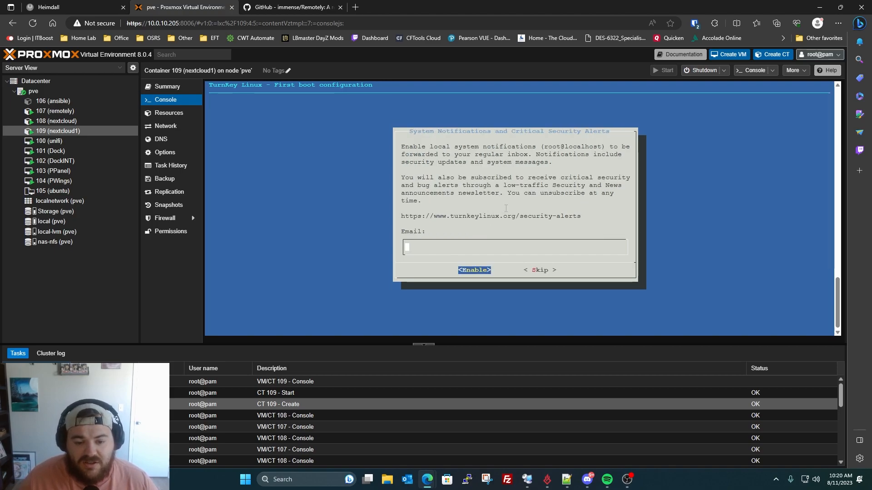
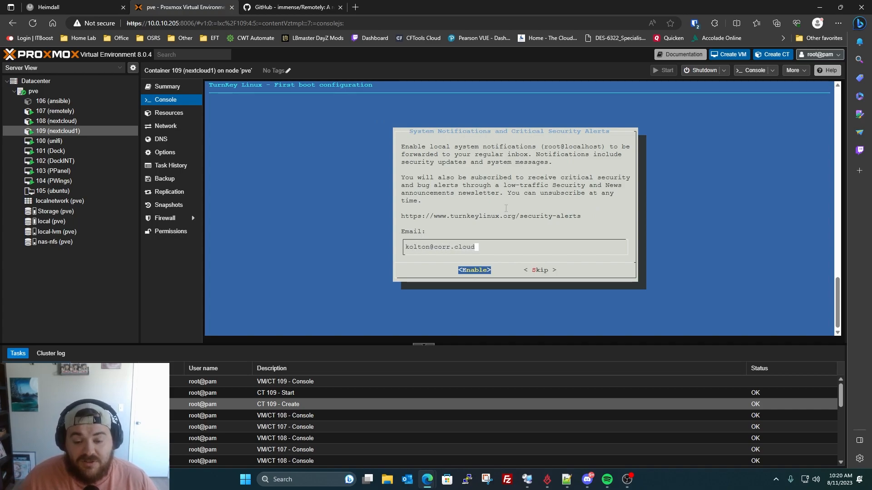
Enter and confirm the notification email address, then install security updates.
{"action": "key", "text": "Return"}
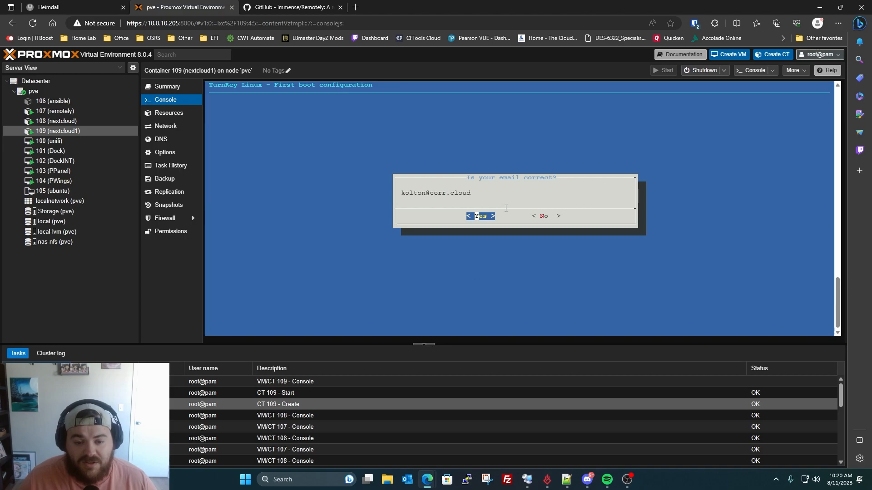
{"action": "key", "text": "Return"}
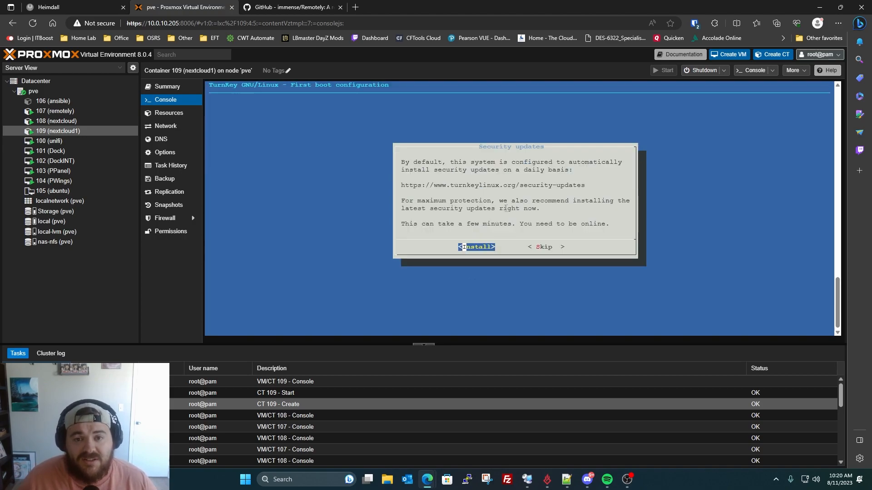
{"action": "key", "text": "Return"}
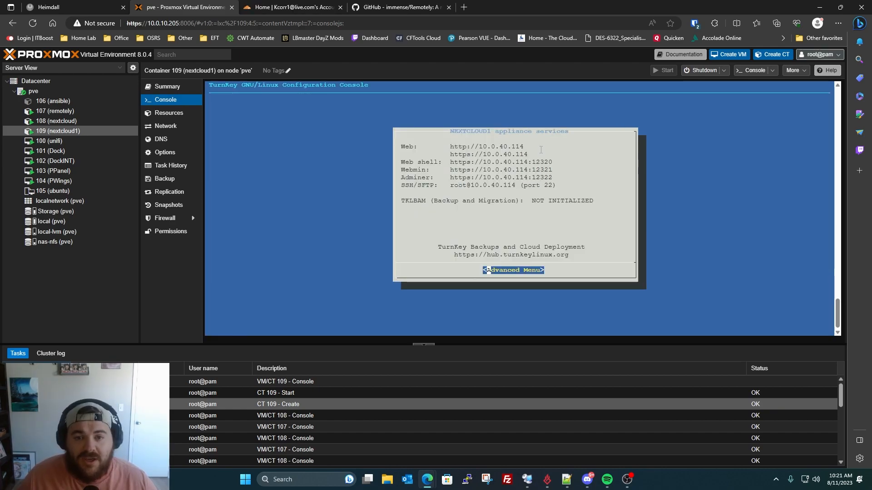
{"action": "left_click_drag", "start_coordinate": [532, 146], "coordinate": [450, 146]}
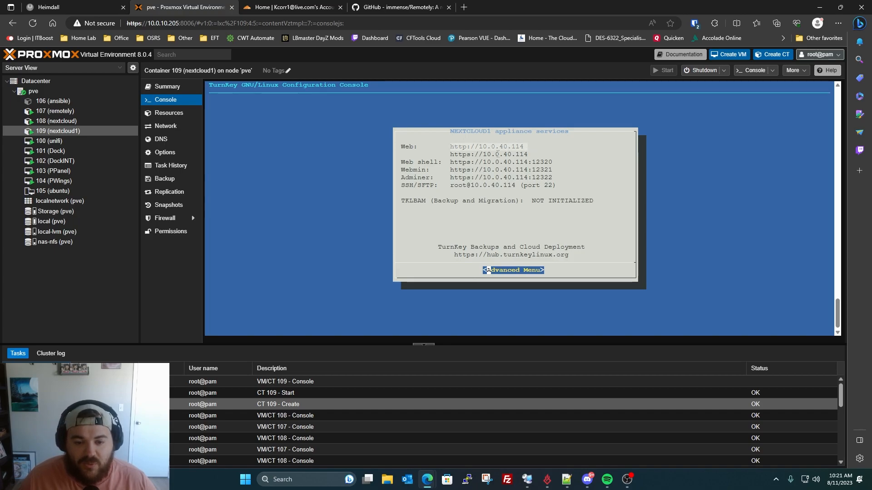
{"action": "right_click", "coordinate": [496, 154]}
{"action": "left_click", "coordinate": [513, 201]}
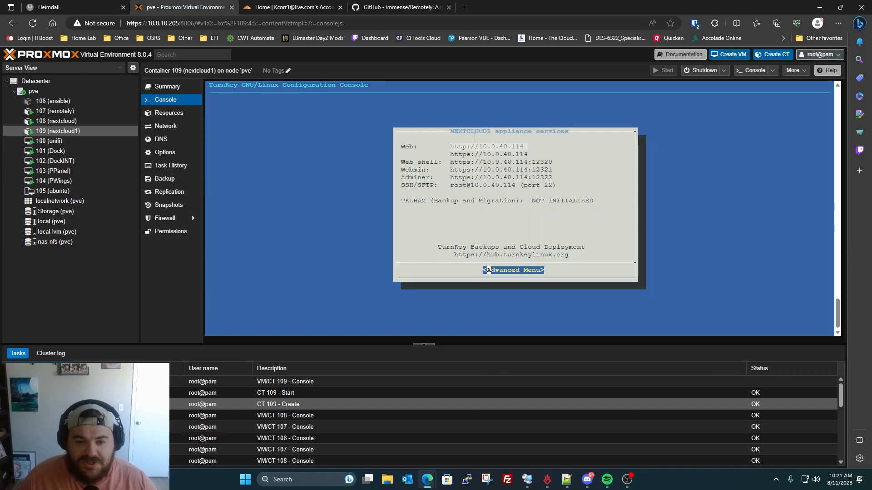
{"action": "left_click", "coordinate": [466, 7]}
{"action": "key", "text": "ctrl+v"}
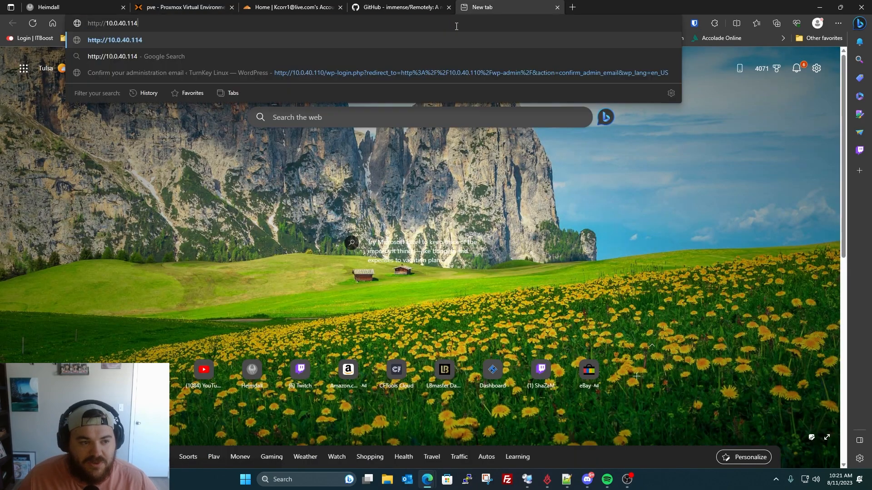
{"action": "key", "text": "Return"}
{"action": "left_click", "coordinate": [318, 248]}
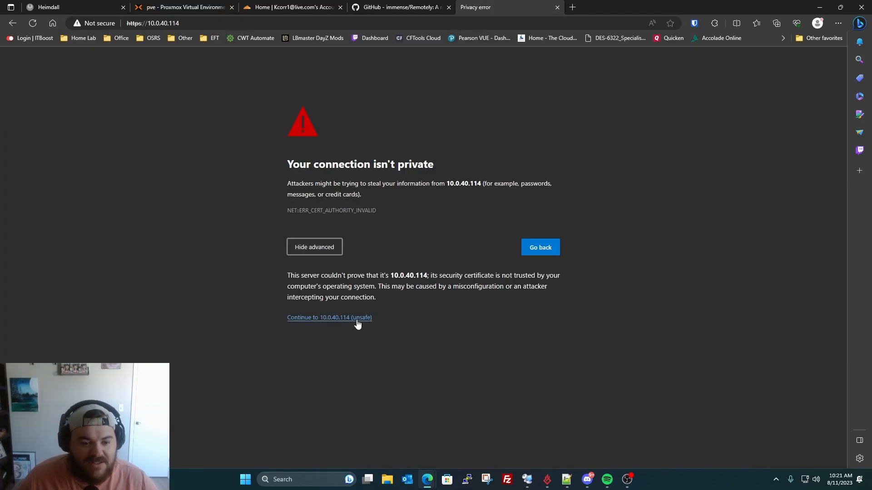
{"action": "left_click", "coordinate": [350, 318]}
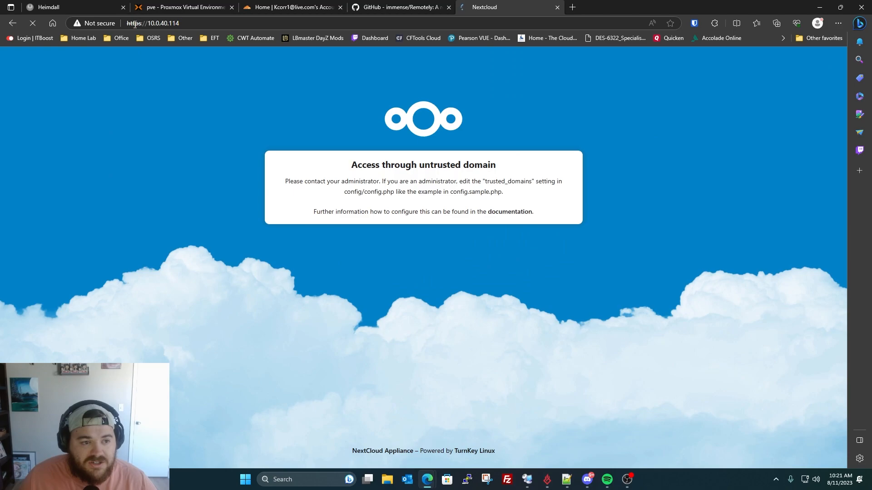
{"action": "left_click", "coordinate": [153, 25]}
{"action": "left_click", "coordinate": [182, 23]}
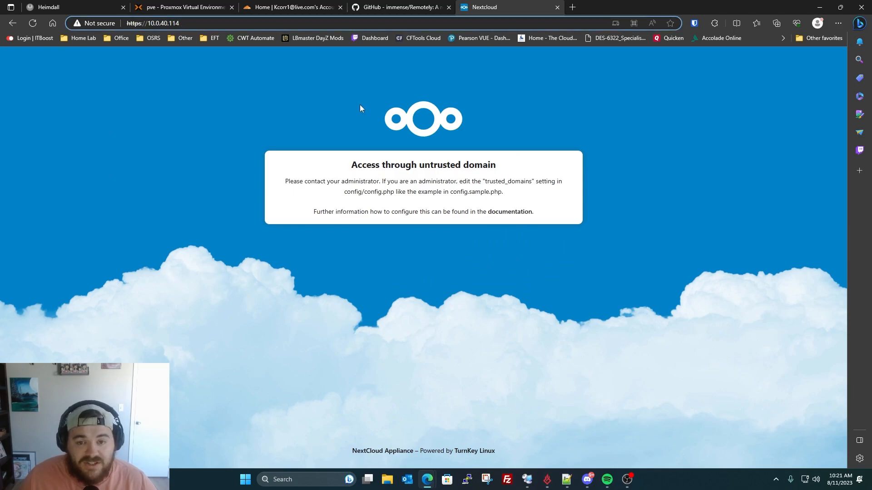
Read the 'Access through untrusted domain' error and its trusted_domains note, then return to Proxmox.
{"action": "left_click_drag", "start_coordinate": [352, 166], "coordinate": [497, 166]}
{"action": "double_click", "coordinate": [487, 165]}
{"action": "double_click", "coordinate": [447, 162]}
{"action": "double_click", "coordinate": [466, 166]}
{"action": "double_click", "coordinate": [438, 168]}
{"action": "double_click", "coordinate": [467, 169]}
{"action": "double_click", "coordinate": [431, 164]}
{"action": "left_click", "coordinate": [467, 165]}
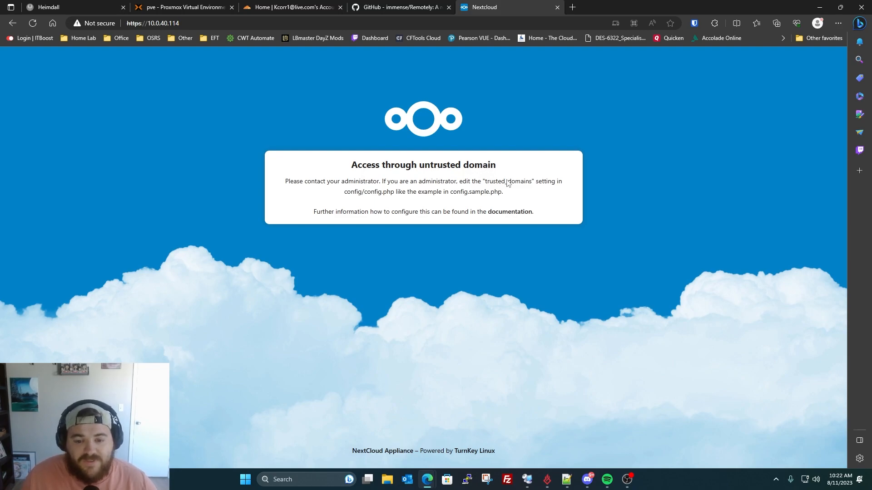
{"action": "left_click_drag", "start_coordinate": [530, 183], "coordinate": [485, 183]}
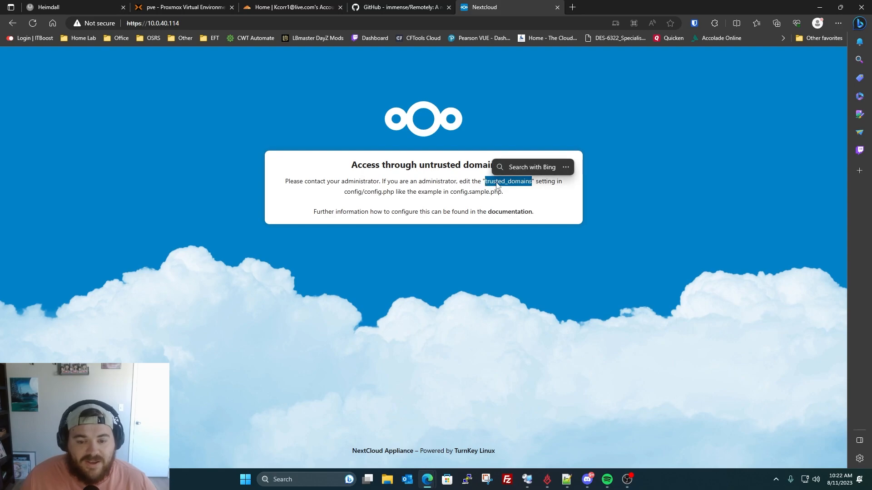
{"action": "left_click", "coordinate": [211, 7]}
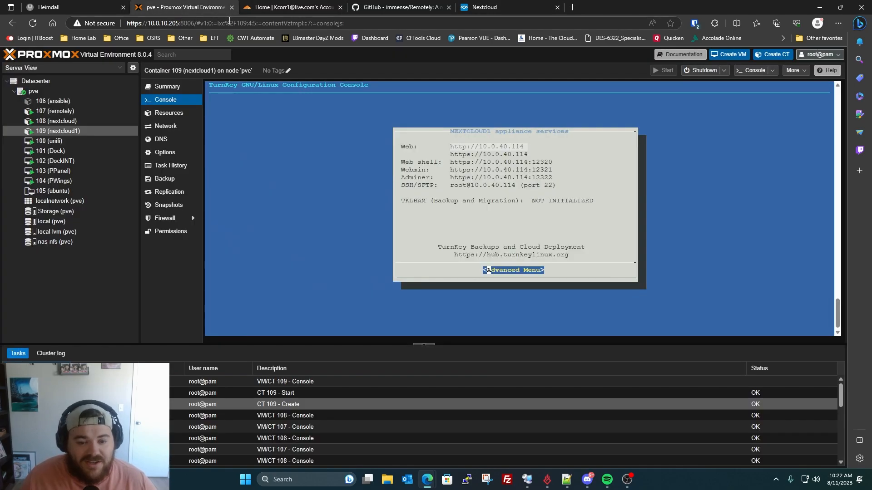
Connect over SSH to 10.0.40.114 in PuTTY, accept the host key, and log in as root.
{"action": "left_click", "coordinate": [328, 162]}
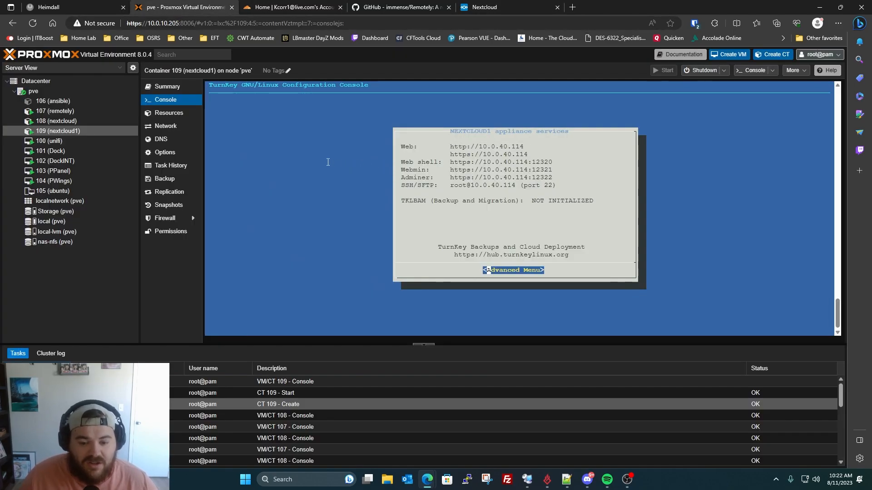
{"action": "left_click", "coordinate": [469, 479]}
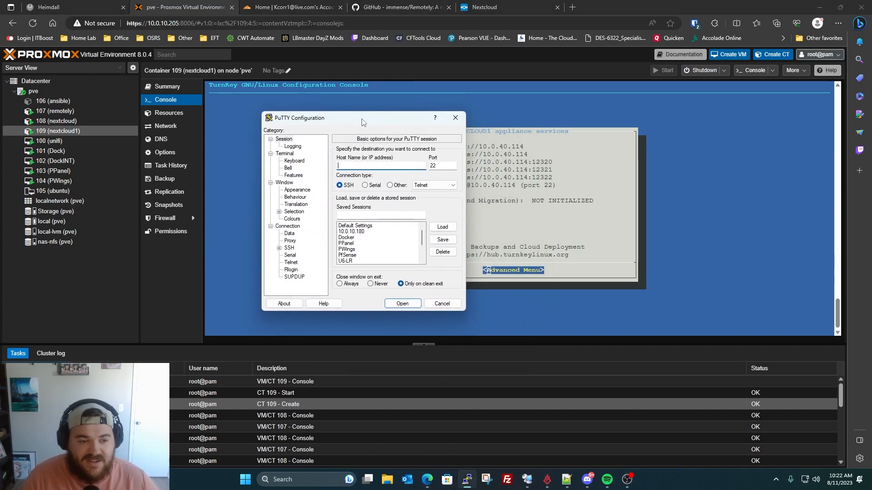
{"action": "type", "text": "10.0"}
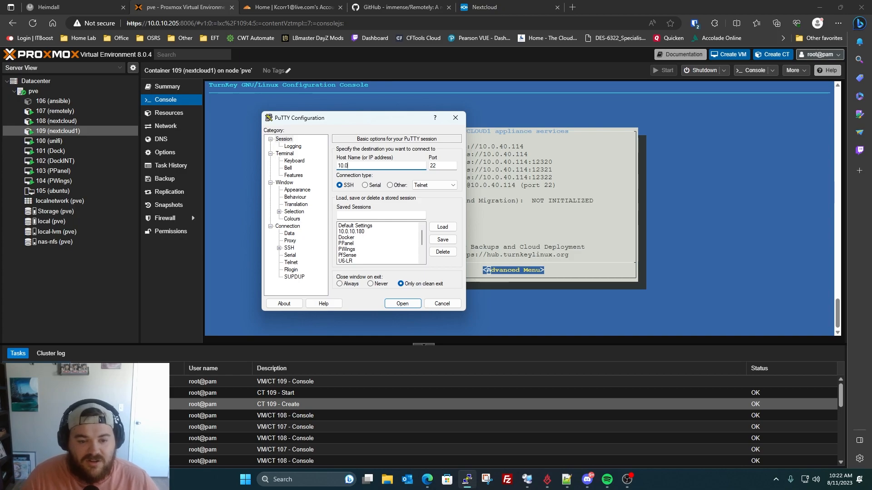
{"action": "type", "text": ".40.114"}
{"action": "key", "text": "Return"}
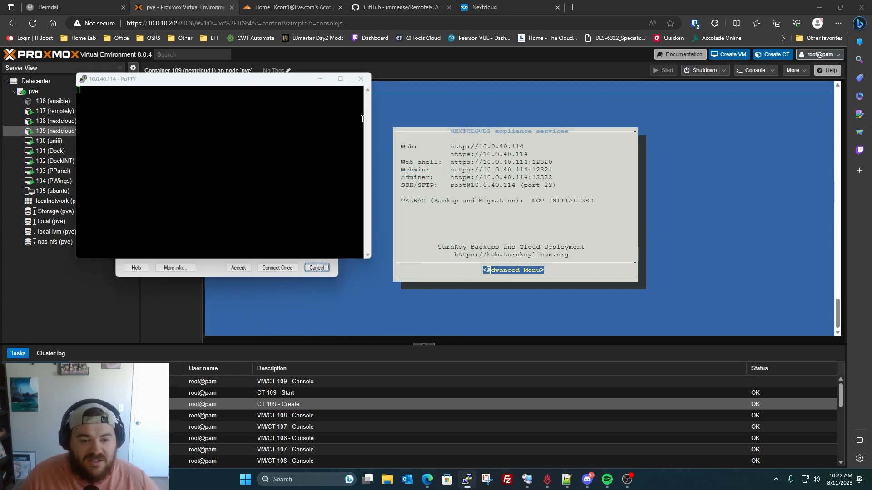
{"action": "key", "text": "Return"}
{"action": "type", "text": "root"}
{"action": "key", "text": "Return"}
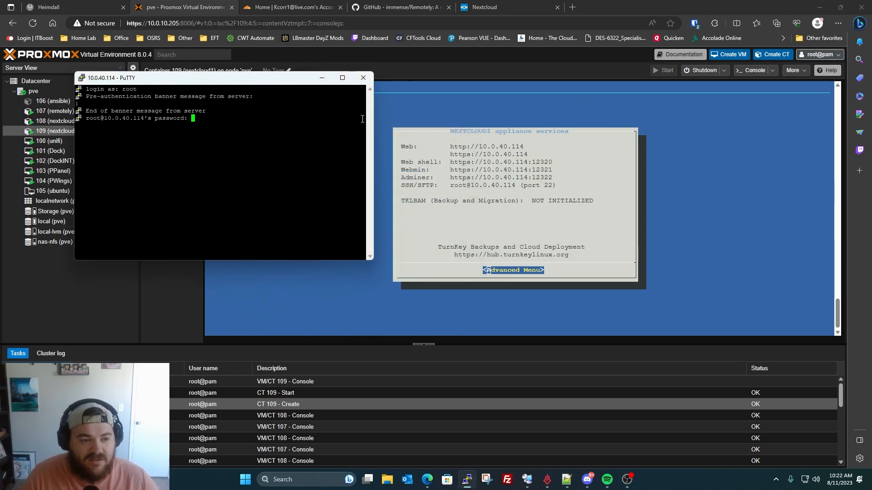
{"action": "key", "text": "Return"}
Enter the command nano /var/www/nextcloud/config/config.php at the prompt.
{"action": "left_click_drag", "start_coordinate": [291, 82], "coordinate": [480, 87]}
{"action": "type", "text": "nano /var/ww"}
{"action": "type", "text": "w/nextcloud/config/"}
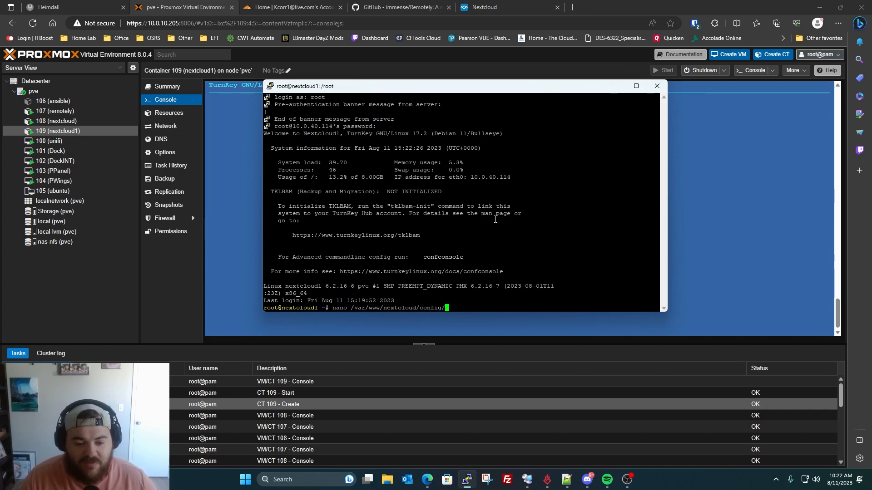
{"action": "type", "text": "config."}
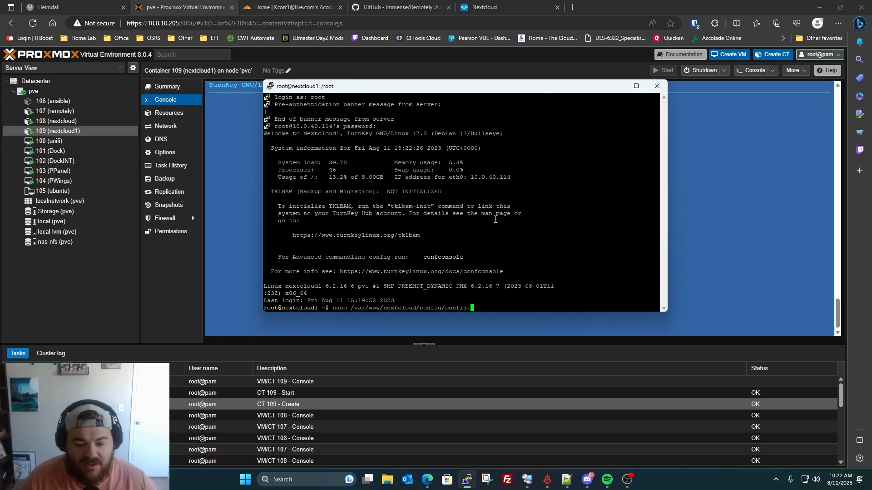
{"action": "key", "text": "Tab"}
{"action": "key", "text": "Tab"}
{"action": "type", "text": "php"}
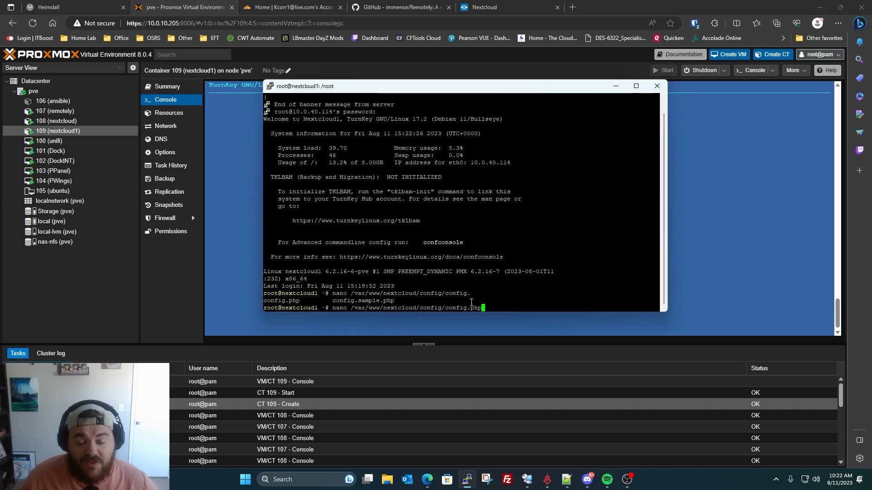
Add 2 => '10.0.40.114', under trusted_domains in config.php with nano and save the file.
{"action": "key", "text": "Return"}
{"action": "key", "text": "Down"}
{"action": "key", "text": "Down"}
{"action": "key", "text": "Down"}
{"action": "key", "text": "Down"}
{"action": "key", "text": "Down"}
{"action": "key", "text": "Down"}
{"action": "key", "text": "Down"}
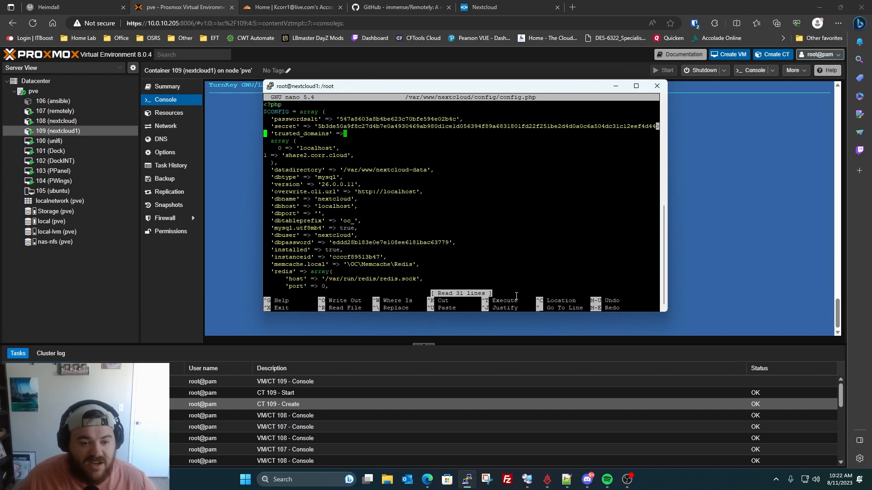
{"action": "key", "text": "Right"}
{"action": "key", "text": "Right"}
{"action": "key", "text": "Right"}
{"action": "key", "text": "Right"}
{"action": "key", "text": "Right"}
{"action": "key", "text": "Right"}
{"action": "key", "text": "Right"}
{"action": "key", "text": "Right"}
{"action": "key", "text": "Right"}
{"action": "key", "text": "Right"}
{"action": "key", "text": "Right"}
{"action": "key", "text": "Right"}
{"action": "key", "text": "Right"}
{"action": "key", "text": "Right"}
{"action": "key", "text": "Right"}
{"action": "key", "text": "Right"}
{"action": "key", "text": "Right"}
{"action": "key", "text": "Right"}
{"action": "key", "text": "Right"}
{"action": "key", "text": "Right"}
{"action": "key", "text": "Right"}
{"action": "key", "text": "Right"}
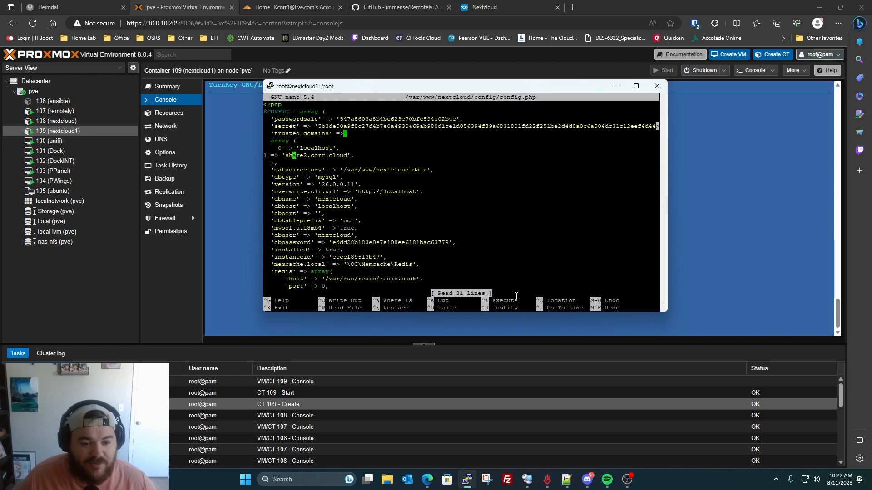
{"action": "key", "text": "Right"}
{"action": "key", "text": "Right"}
{"action": "key", "text": "Right"}
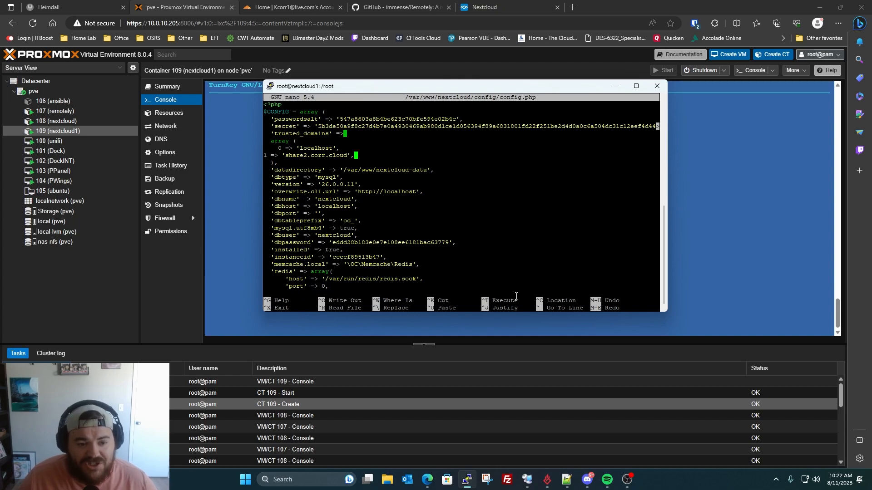
{"action": "key", "text": "Return"}
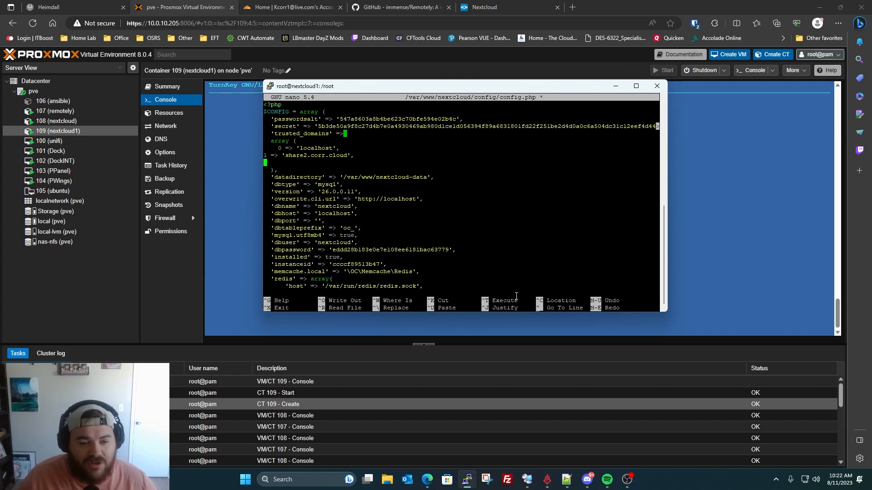
{"action": "type", "text": "2 ="}
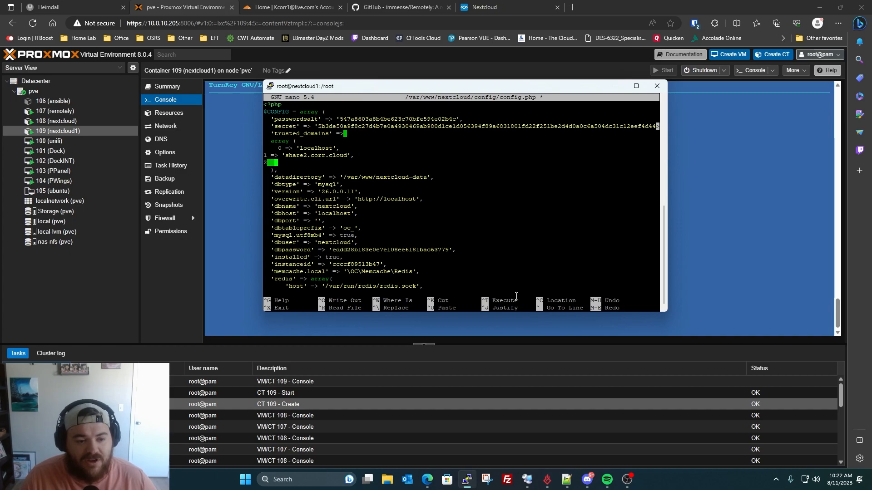
{"action": "type", "text": ">"}
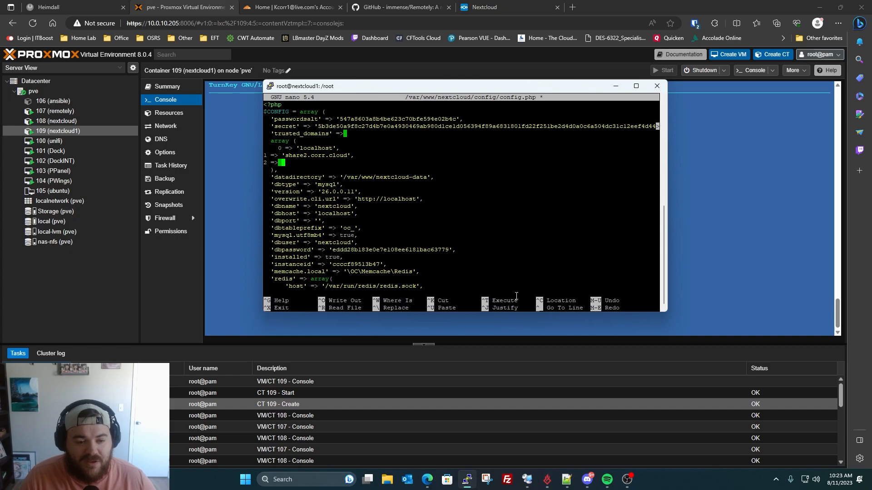
{"action": "type", "text": " '"}
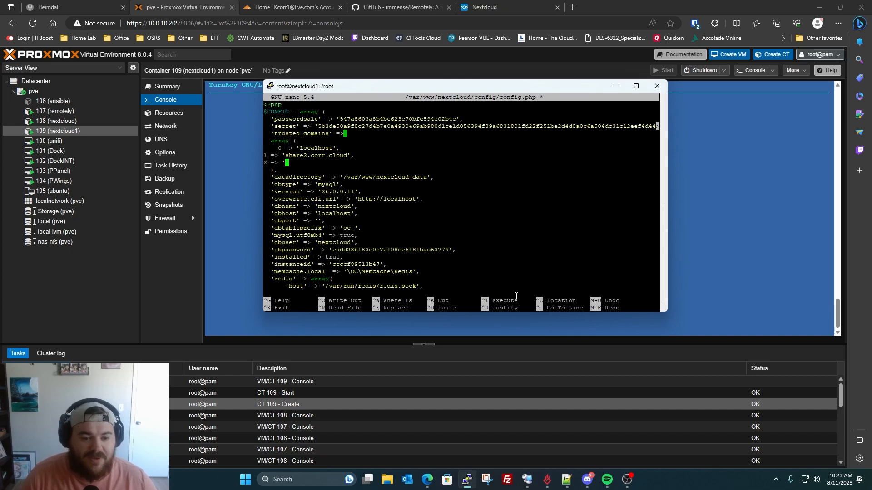
{"action": "type", "text": "10.0.40.',"}
{"action": "key", "text": "Left"}
{"action": "key", "text": "Left"}
{"action": "type", "text": "10.0.40.114"}
{"action": "key", "text": "Right"}
{"action": "key", "text": "Right"}
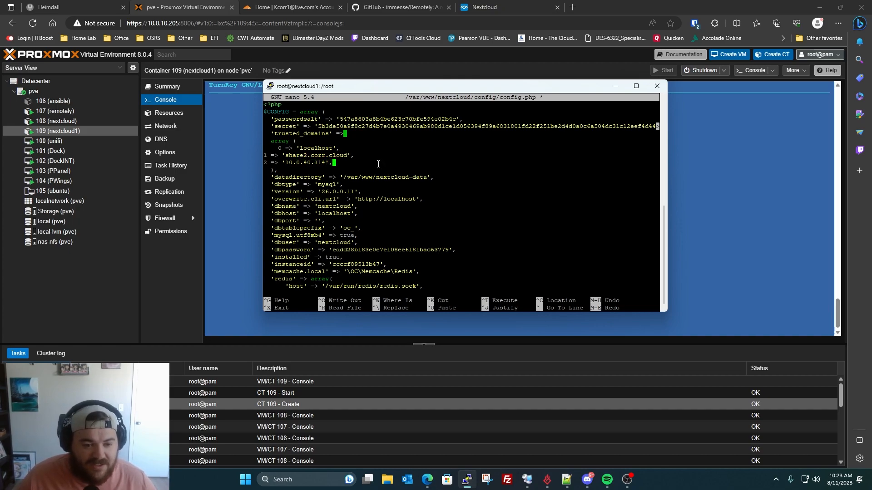
{"action": "key", "text": "ctrl+x"}
{"action": "key", "text": "y"}
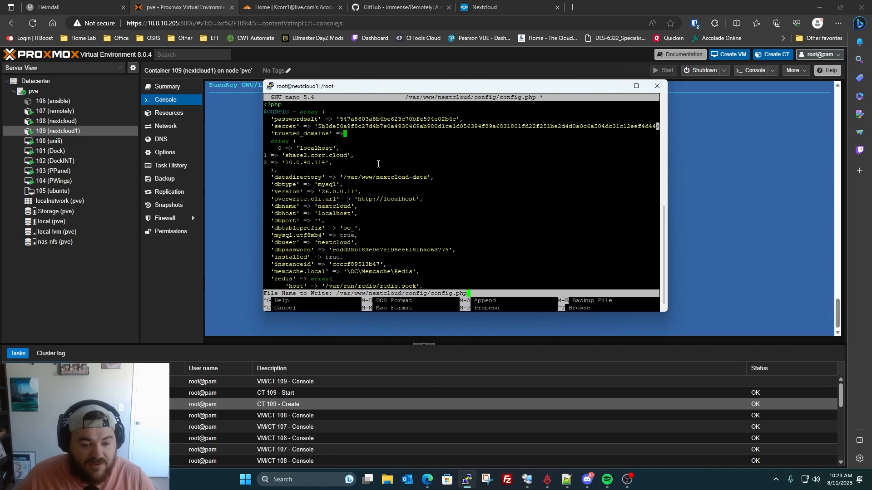
{"action": "key", "text": "Return"}
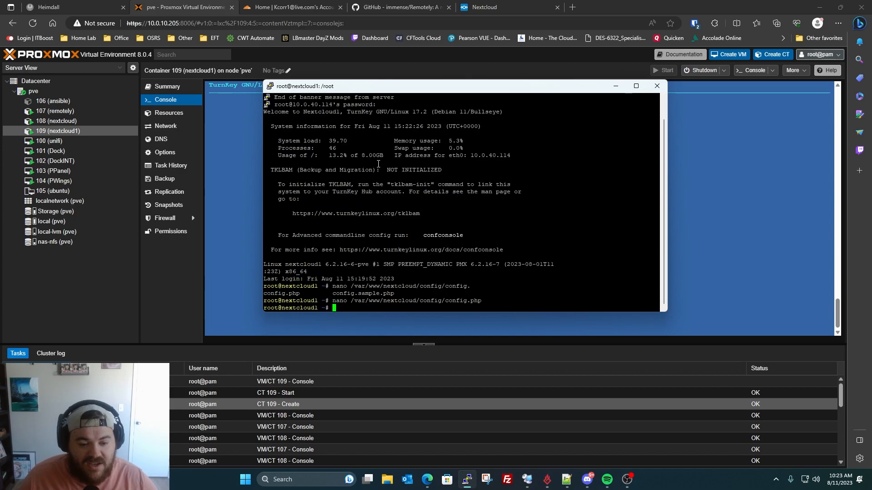
Reload Nextcloud, sign in as admin, and dismiss the save-password prompt and welcome screen.
{"action": "left_click", "coordinate": [477, 7]}
{"action": "left_click", "coordinate": [38, 22]}
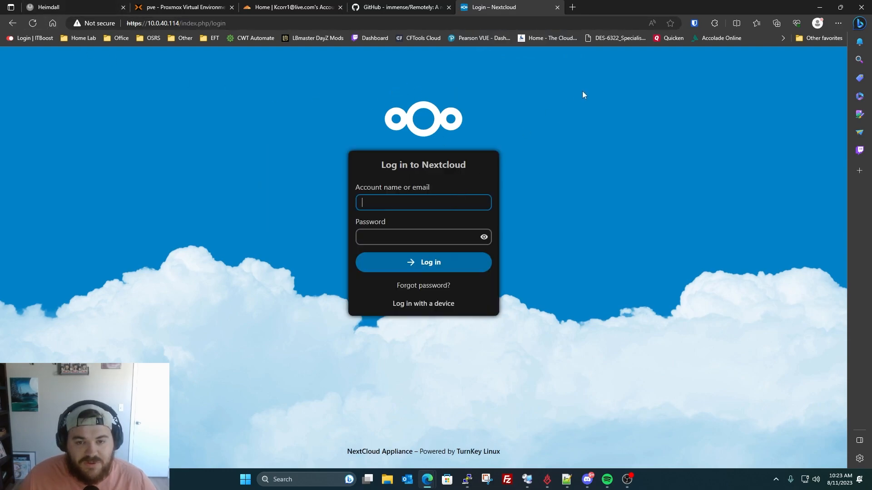
{"action": "type", "text": "admin"}
{"action": "key", "text": "Tab"}
{"action": "type", "text": "******************"}
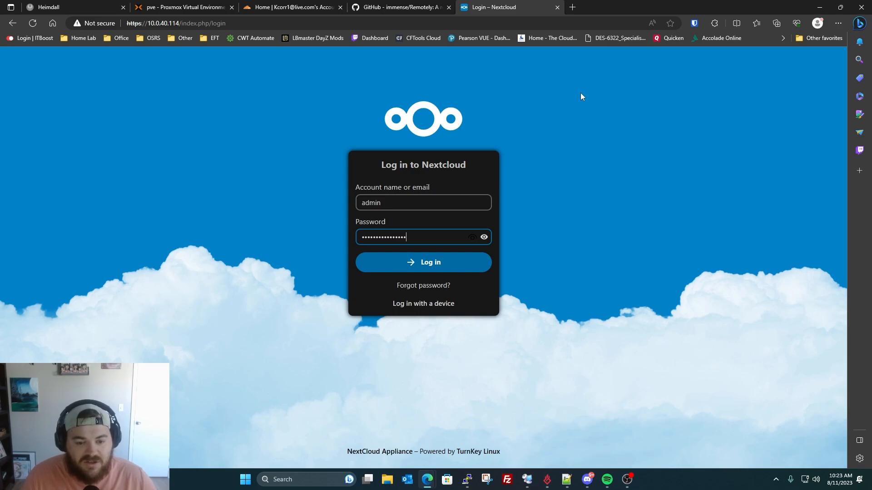
{"action": "key", "text": "Return"}
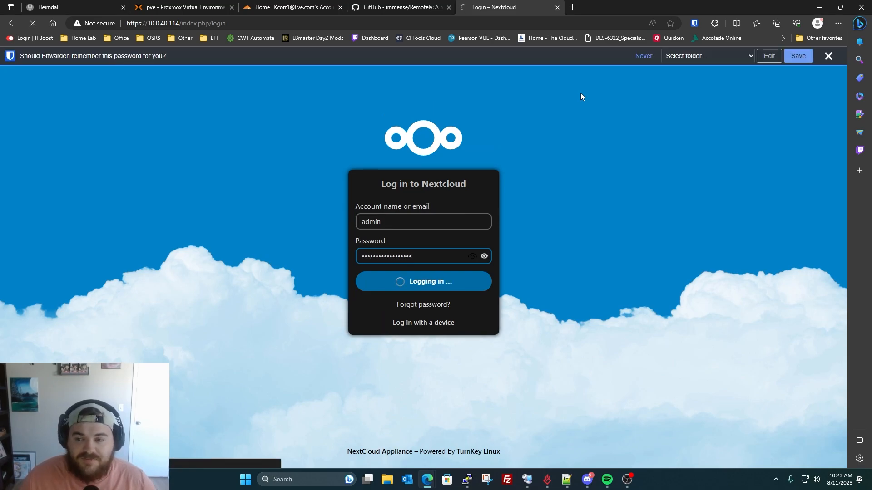
{"action": "left_click", "coordinate": [828, 56]}
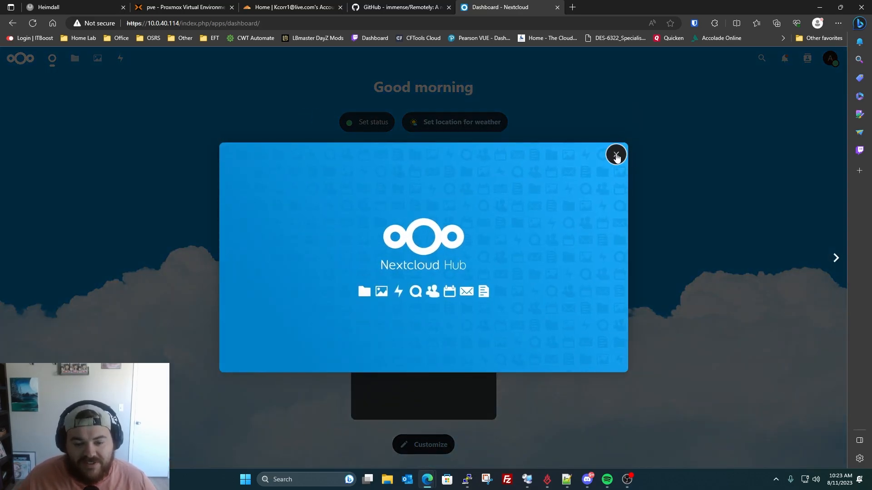
{"action": "left_click", "coordinate": [617, 156]}
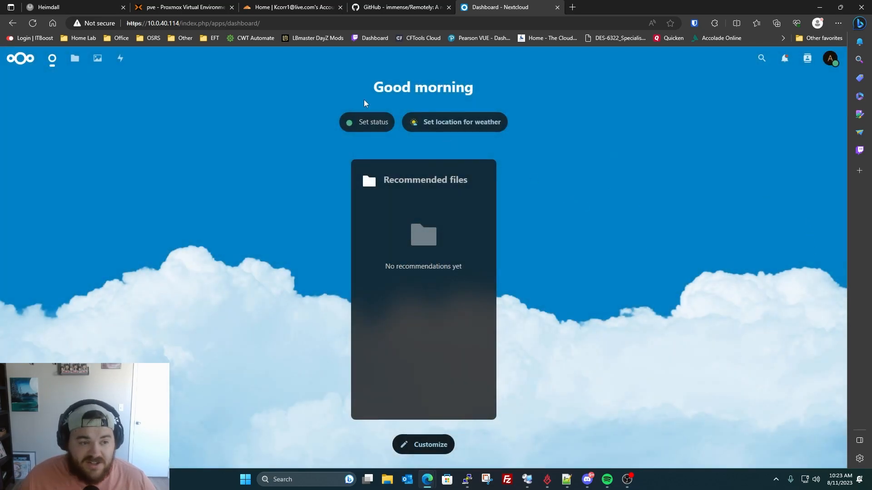
{"action": "left_click", "coordinate": [830, 58]}
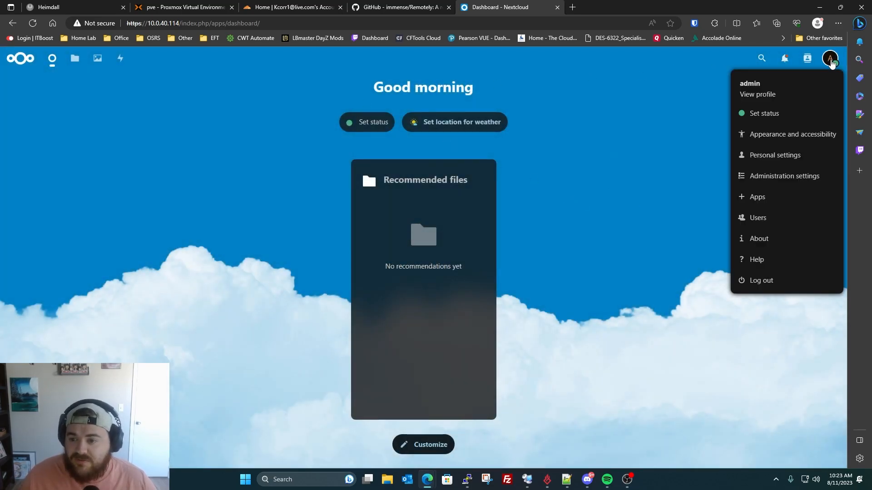
Review the Administration Overview warnings and version 26.0.0, then go to the Users list.
{"action": "left_click", "coordinate": [789, 180]}
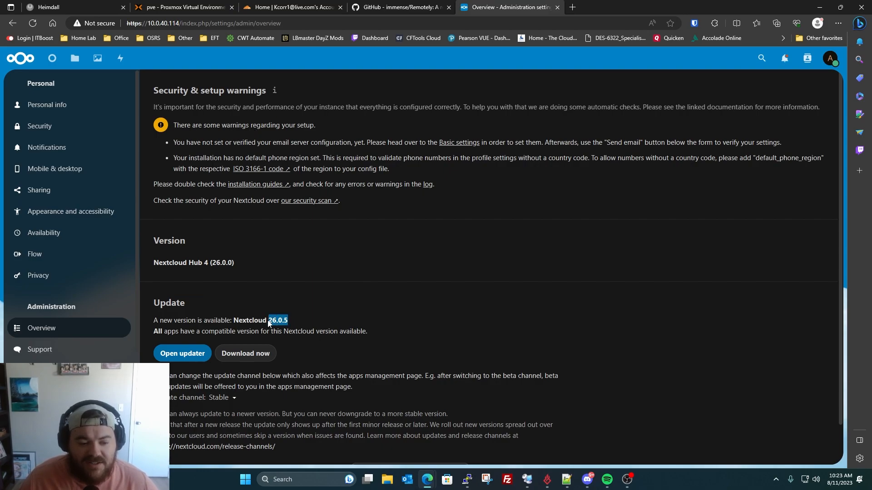
{"action": "mouse_move", "coordinate": [232, 263]}
{"action": "left_mouse_down"}
{"action": "mouse_move", "coordinate": [213, 265]}
{"action": "mouse_move", "coordinate": [231, 267]}
{"action": "left_mouse_up"}
{"action": "left_click", "coordinate": [230, 264]}
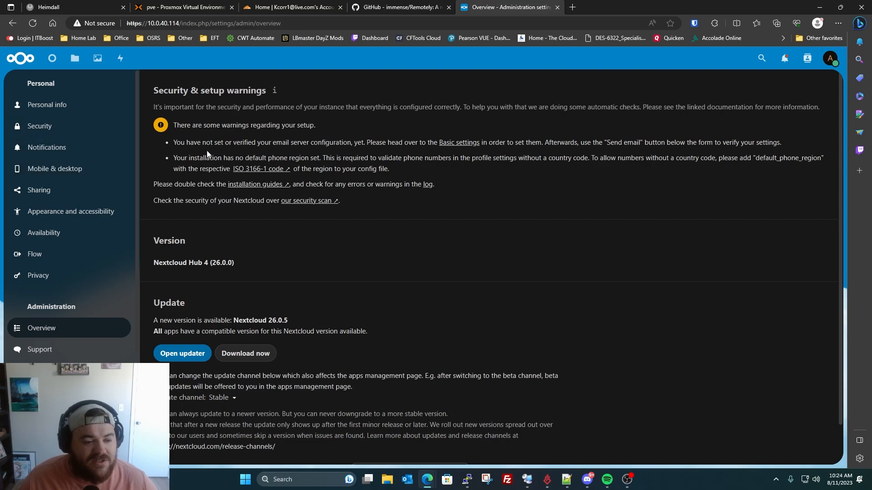
{"action": "left_click", "coordinate": [831, 58]}
{"action": "left_click", "coordinate": [764, 217]}
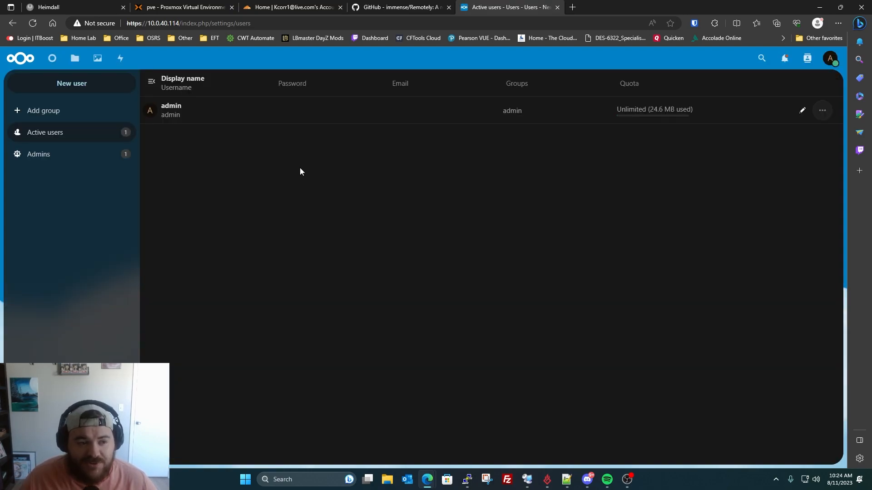
Enter the new user's username, password and e-mail address, and add the admin group.
{"action": "left_click", "coordinate": [80, 84]}
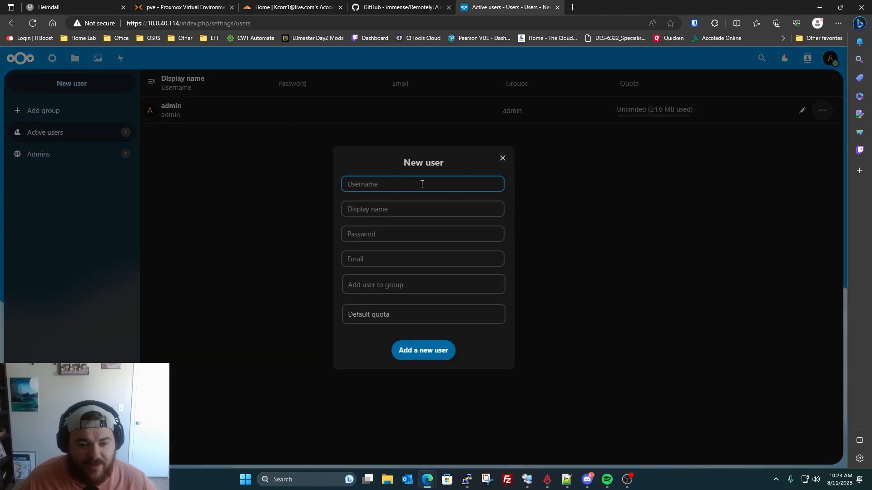
{"action": "type", "text": "kolton"}
{"action": "key", "text": "Tab"}
{"action": "key", "text": "Return"}
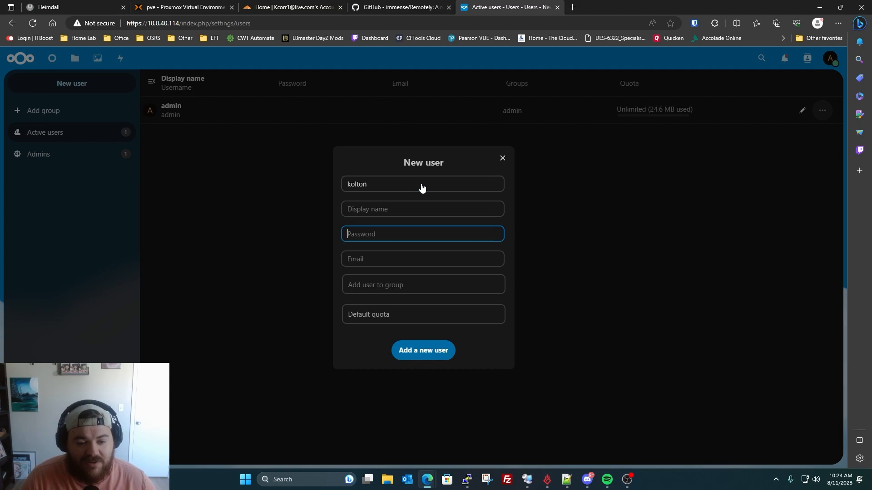
{"action": "type", "text": "••••••••••••••••••"}
{"action": "key", "text": "Tab"}
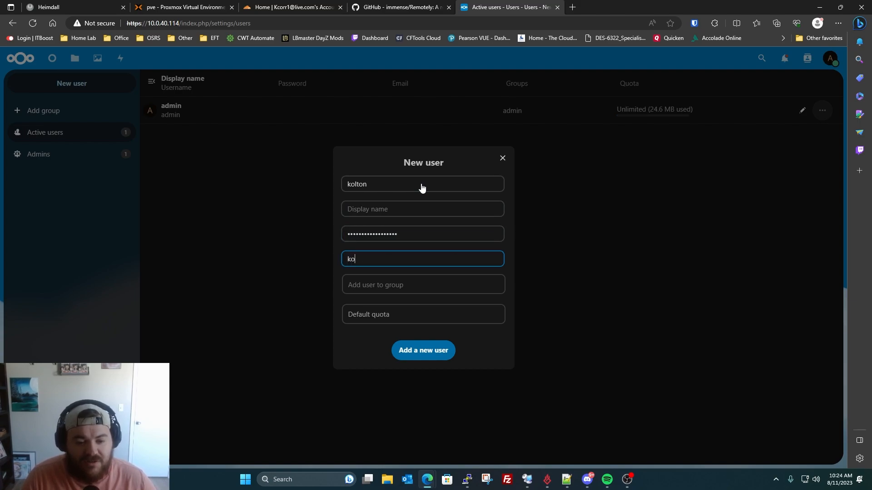
{"action": "key", "text": "Tab"}
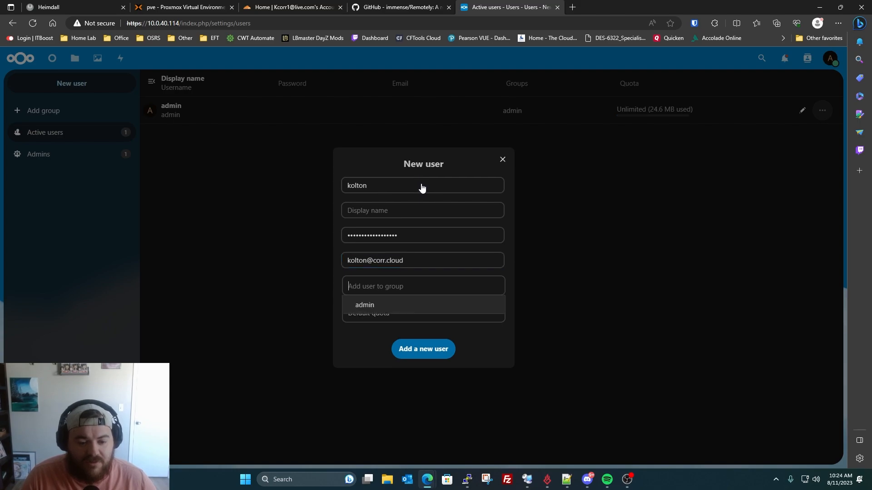
{"action": "type", "text": "admin"}
{"action": "key", "text": "Return"}
Create the user, dismiss the password manager prompt, and log out of admin.
{"action": "left_click", "coordinate": [432, 352]}
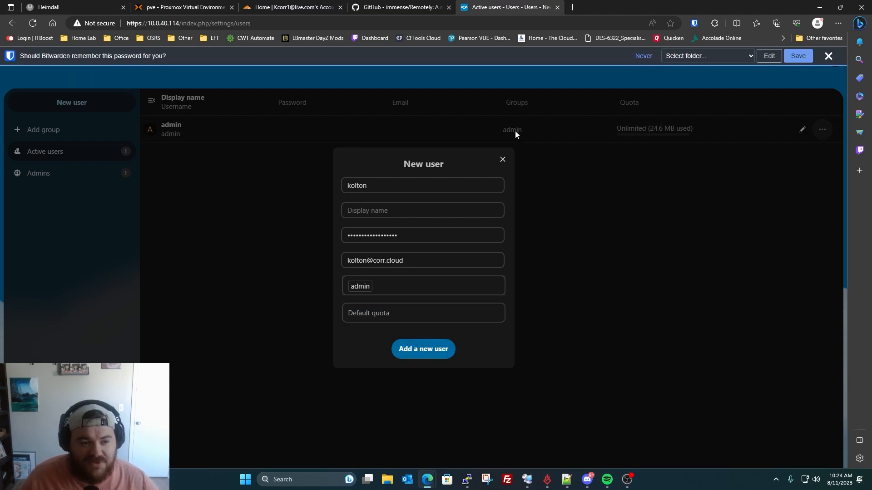
{"action": "left_click", "coordinate": [829, 55]}
{"action": "left_click", "coordinate": [830, 58]}
{"action": "left_click", "coordinate": [766, 278]}
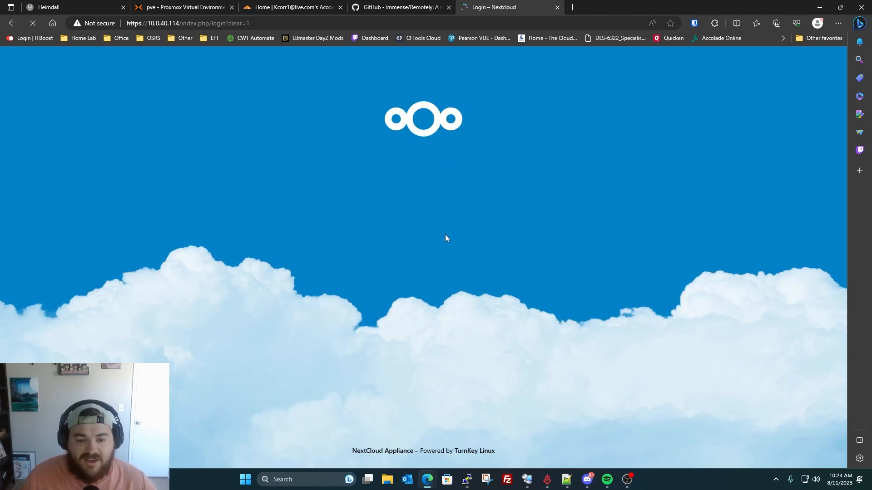
Sign in with the new user's credentials, dismiss the prompts, and open user management.
{"action": "type", "text": "kolton"}
{"action": "key", "text": "Tab"}
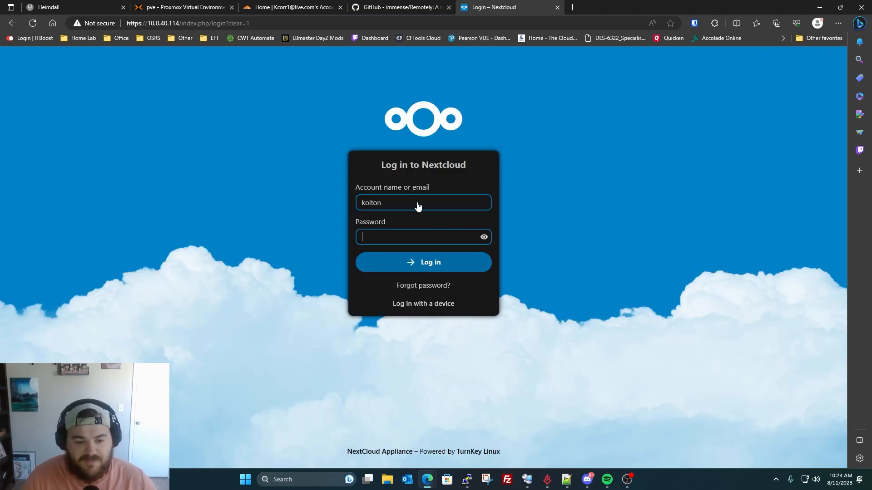
{"action": "type", "text": "•••••••••••••••••"}
{"action": "key", "text": "Return"}
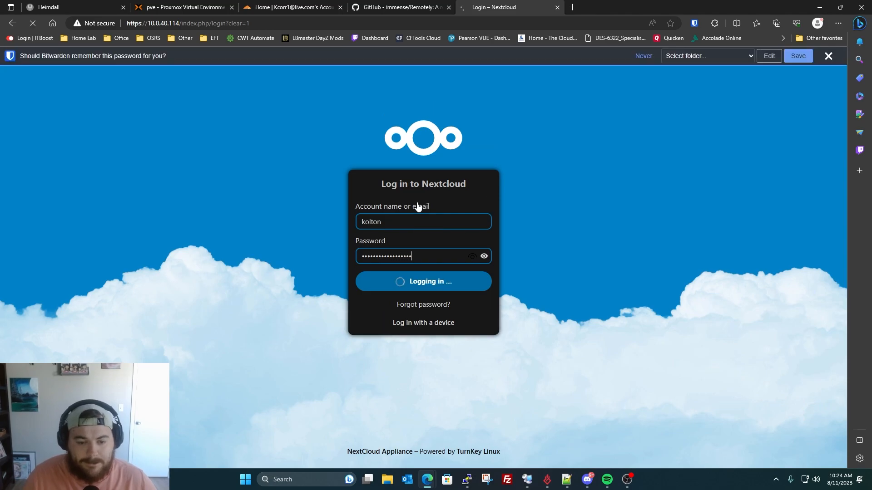
{"action": "left_click", "coordinate": [828, 56]}
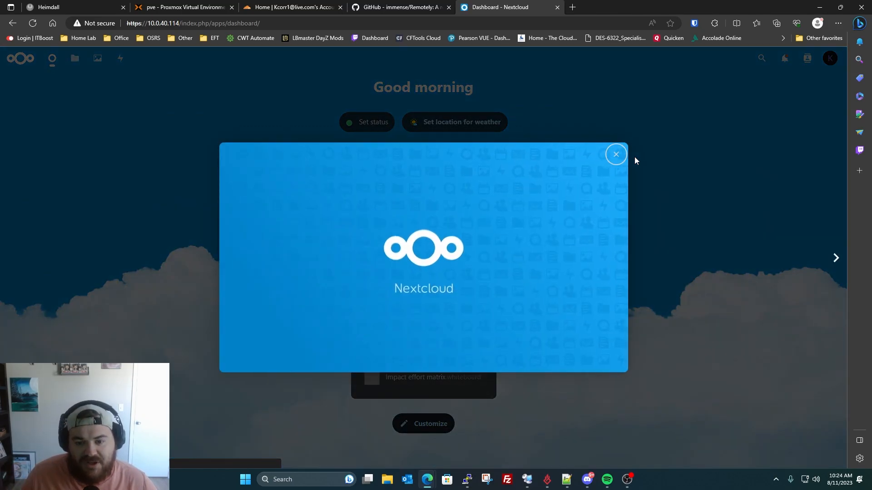
{"action": "left_click", "coordinate": [615, 155]}
{"action": "left_click", "coordinate": [830, 58]}
{"action": "left_click", "coordinate": [773, 221]}
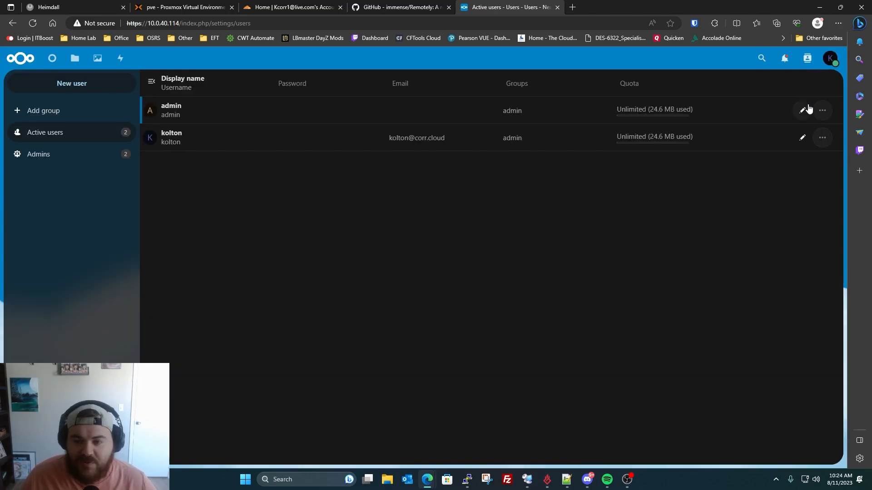
Delete the admin account from its row's actions menu and confirm the deletion.
{"action": "left_click", "coordinate": [822, 111]}
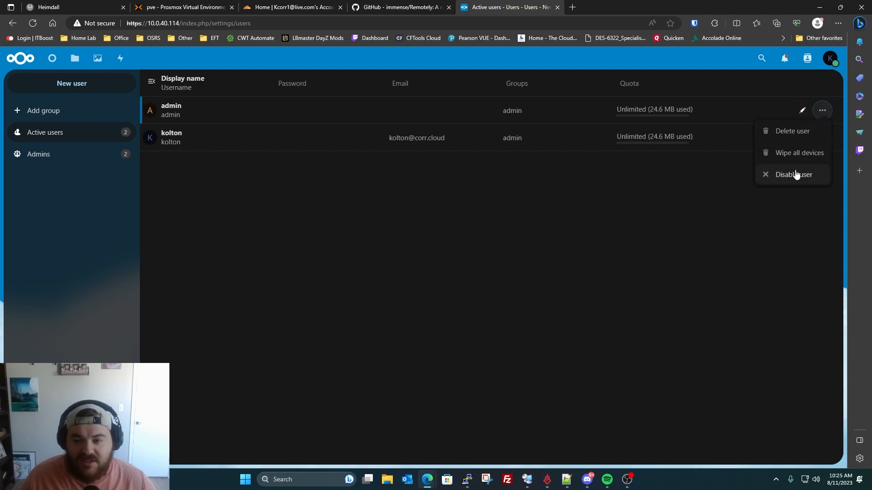
{"action": "left_click", "coordinate": [830, 58]}
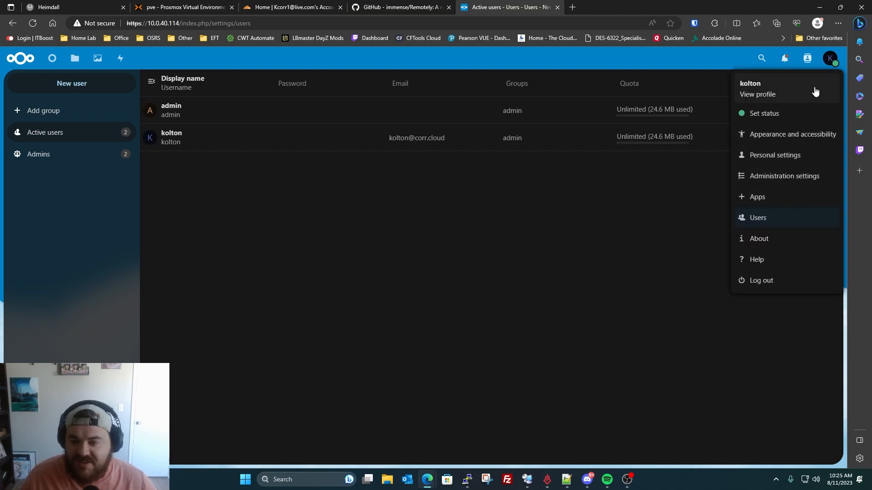
{"action": "left_click", "coordinate": [831, 59]}
{"action": "left_click", "coordinate": [822, 111]}
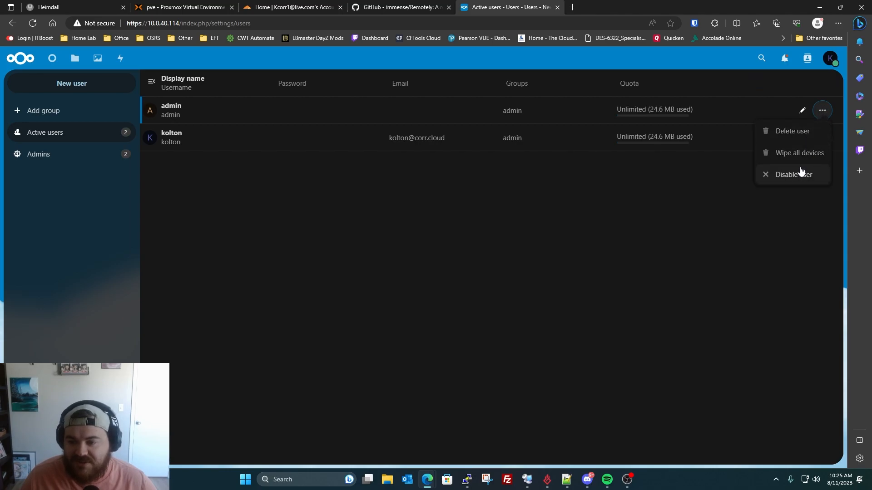
{"action": "left_click", "coordinate": [788, 137]}
{"action": "left_click", "coordinate": [475, 281]}
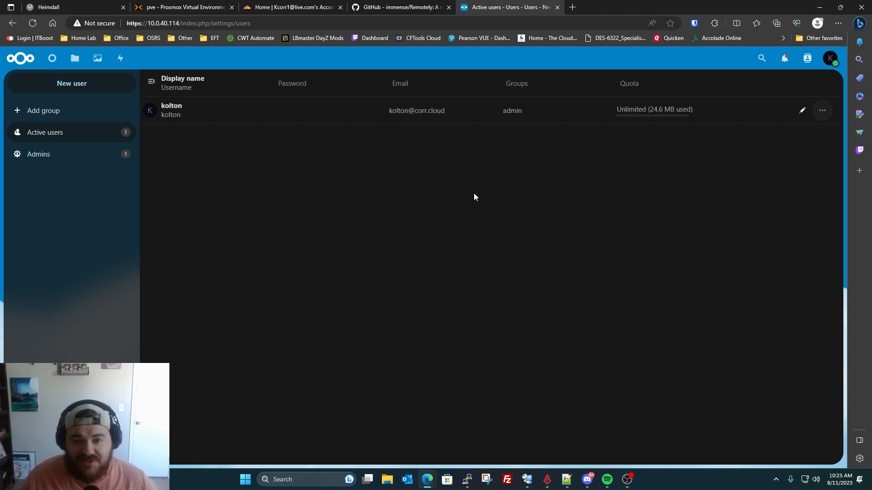
Check the Update section showing Nextcloud 26.0.5 available and launch the web updater.
{"action": "left_click", "coordinate": [831, 58]}
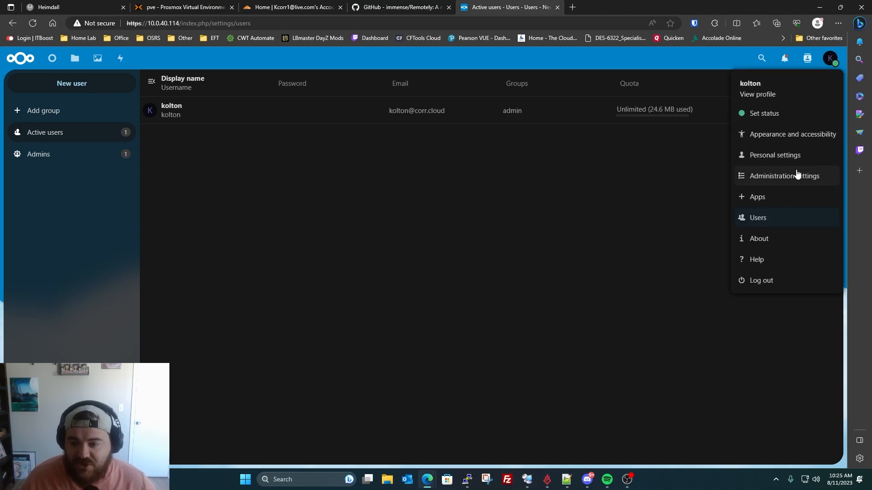
{"action": "left_click", "coordinate": [785, 177]}
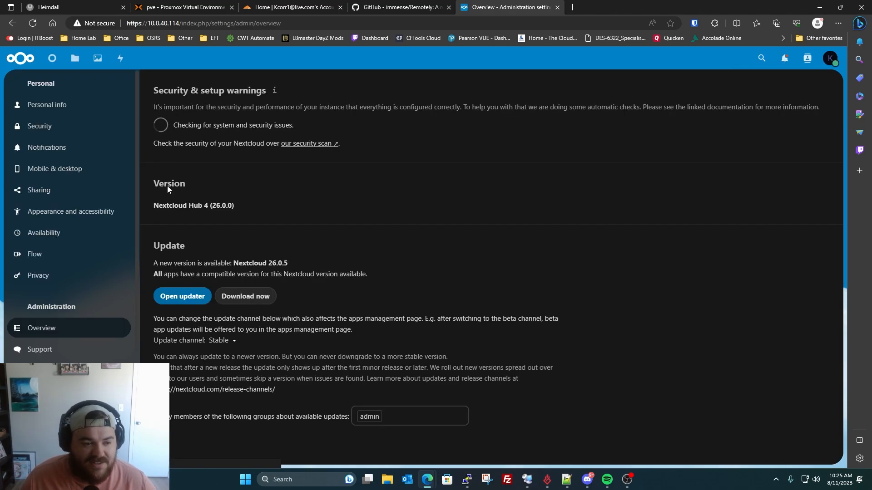
{"action": "scroll", "coordinate": [91, 229], "scroll_direction": "down", "scroll_amount": 2}
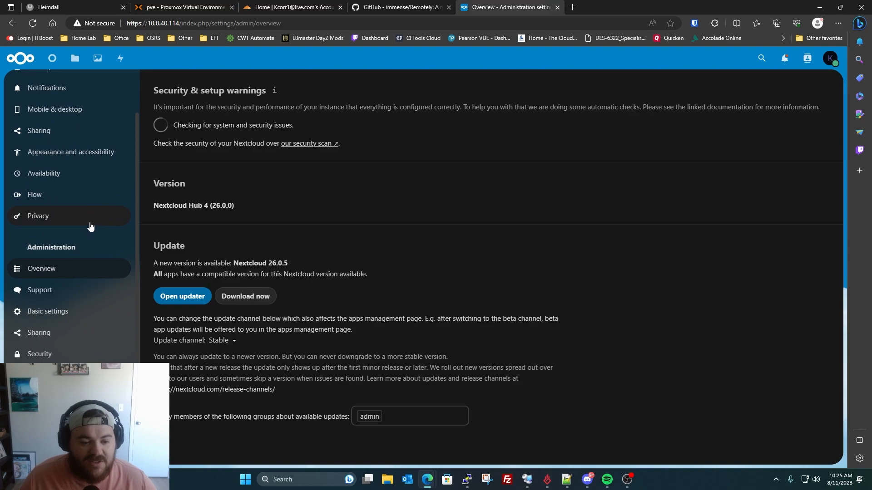
{"action": "left_click_drag", "start_coordinate": [291, 327], "coordinate": [269, 322]}
{"action": "left_click", "coordinate": [291, 327]}
{"action": "left_click", "coordinate": [290, 320]}
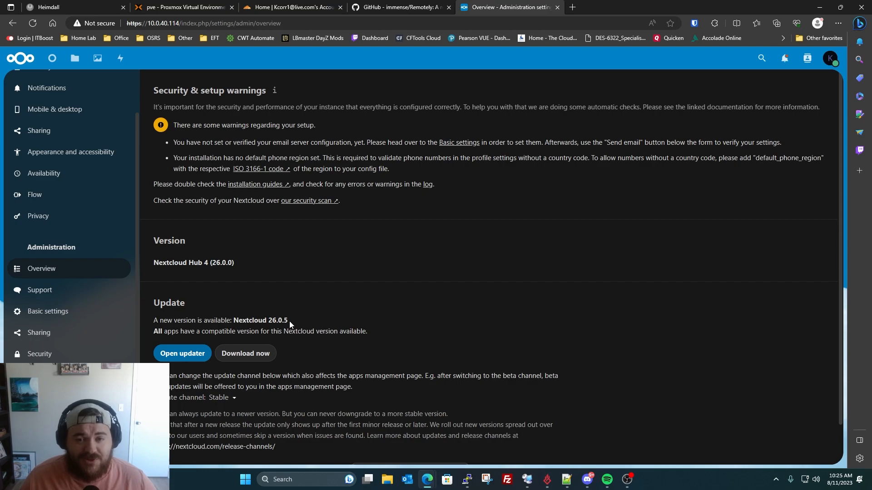
{"action": "left_click_drag", "start_coordinate": [290, 321], "coordinate": [234, 322]}
{"action": "left_click", "coordinate": [236, 319]}
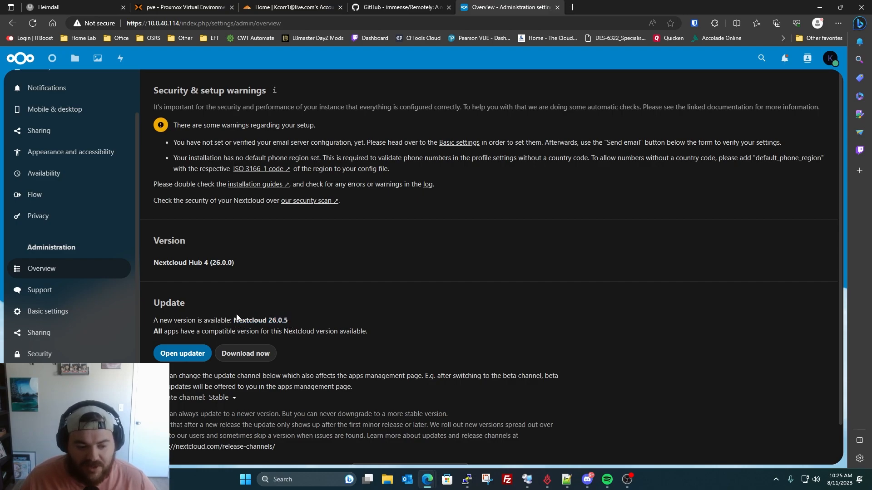
{"action": "left_click", "coordinate": [184, 354]}
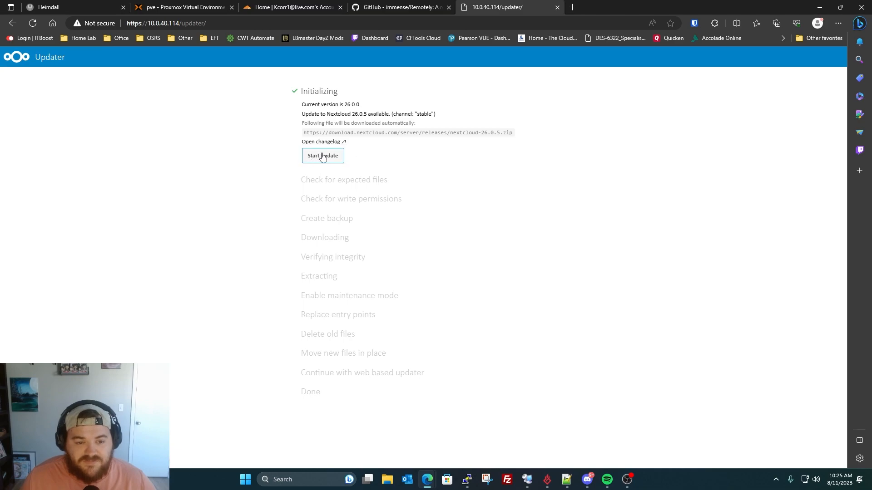
Run the updater to 26.0.5, disable maintenance mode, start the upgrade, and watch the detailed logs.
{"action": "left_click", "coordinate": [336, 157]}
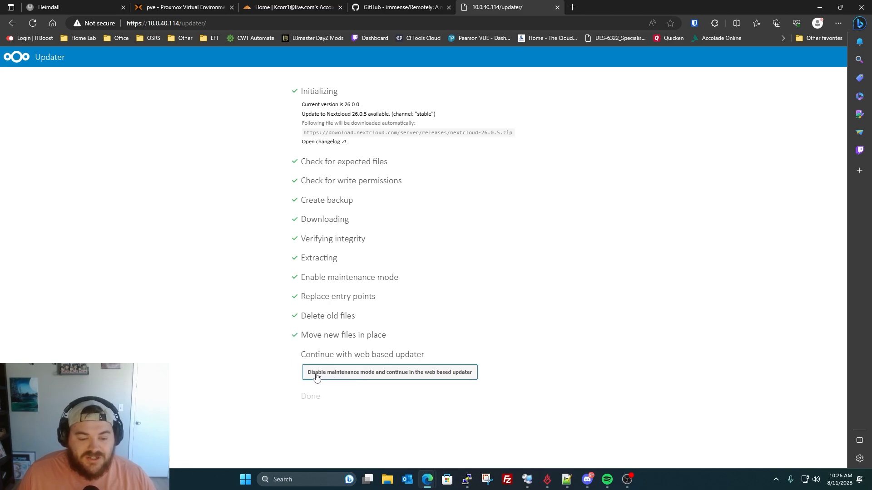
{"action": "left_click", "coordinate": [392, 375]}
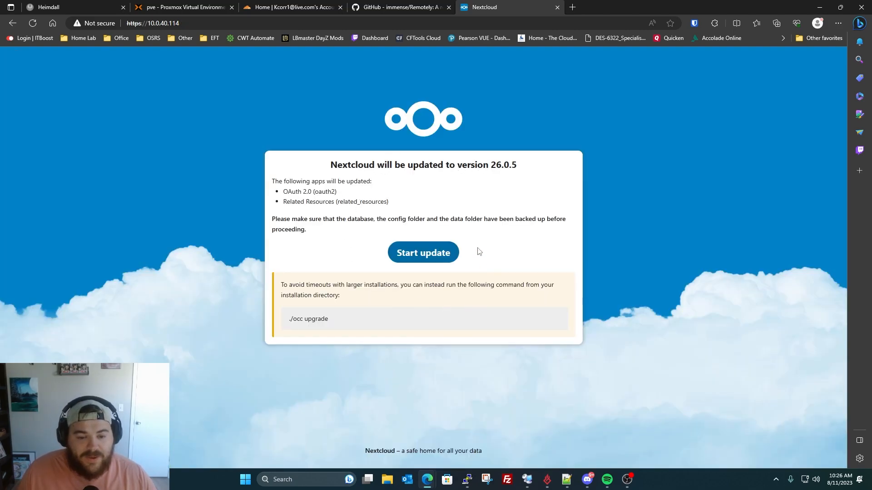
{"action": "left_click", "coordinate": [434, 250]}
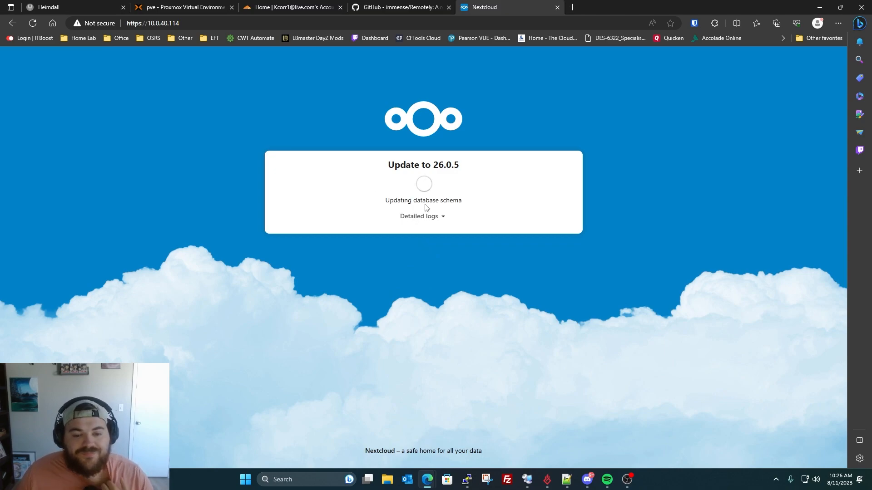
{"action": "left_click_drag", "start_coordinate": [368, 202], "coordinate": [478, 202]}
{"action": "left_click", "coordinate": [463, 203]}
{"action": "left_click", "coordinate": [443, 217]}
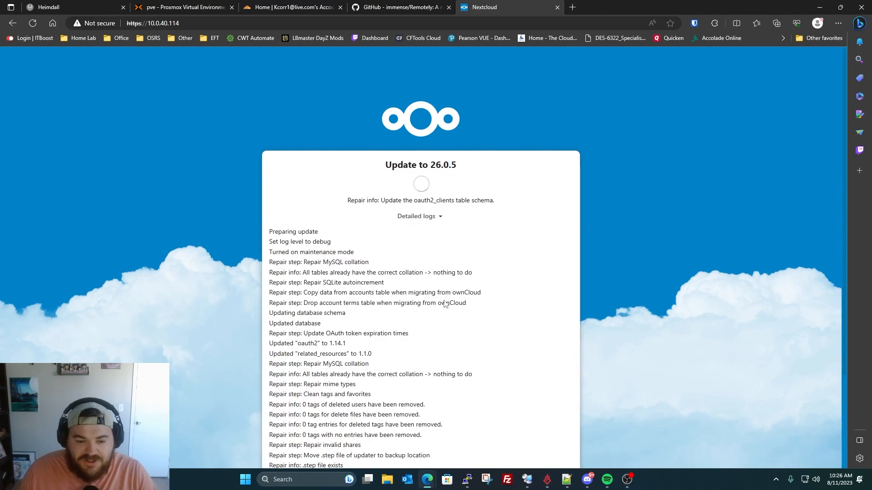
{"action": "scroll", "coordinate": [444, 304], "scroll_direction": "down", "scroll_amount": 3}
{"action": "scroll", "coordinate": [445, 302], "scroll_direction": "down", "scroll_amount": 6}
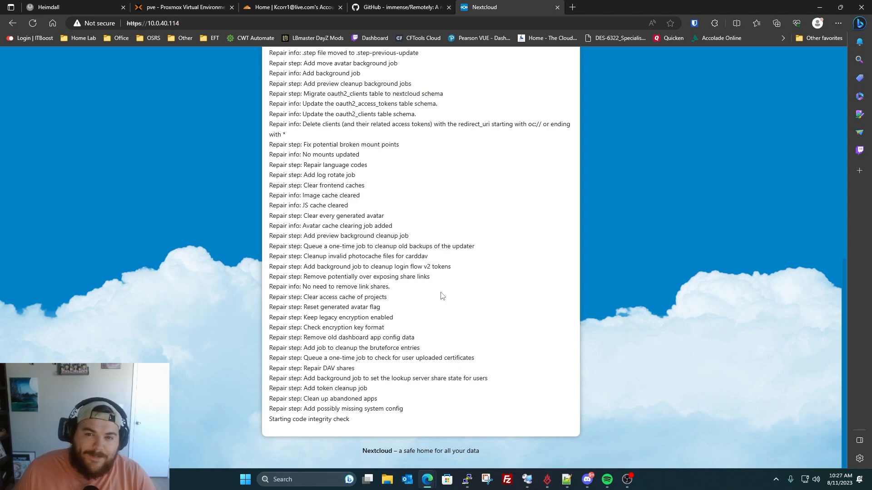
{"action": "scroll", "coordinate": [441, 296], "scroll_direction": "down", "scroll_amount": 1}
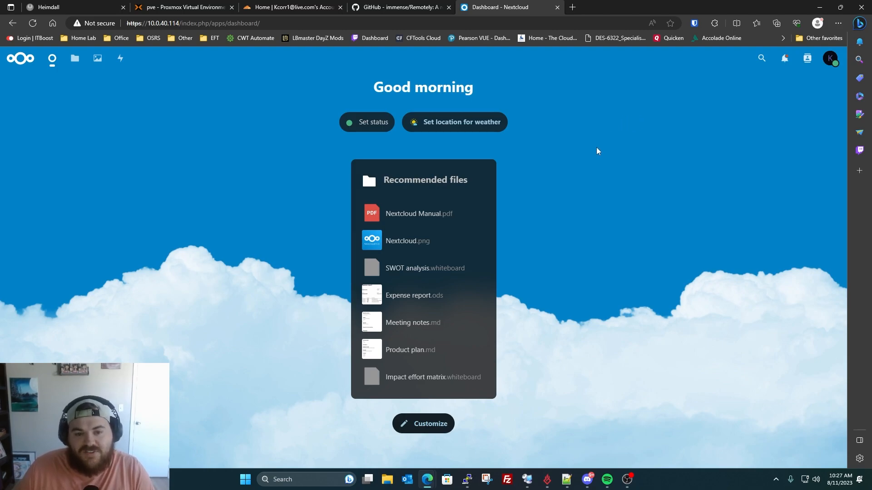
Confirm 27.0.2 is available in Administration settings, open the updater, and start the update.
{"action": "left_click", "coordinate": [830, 59]}
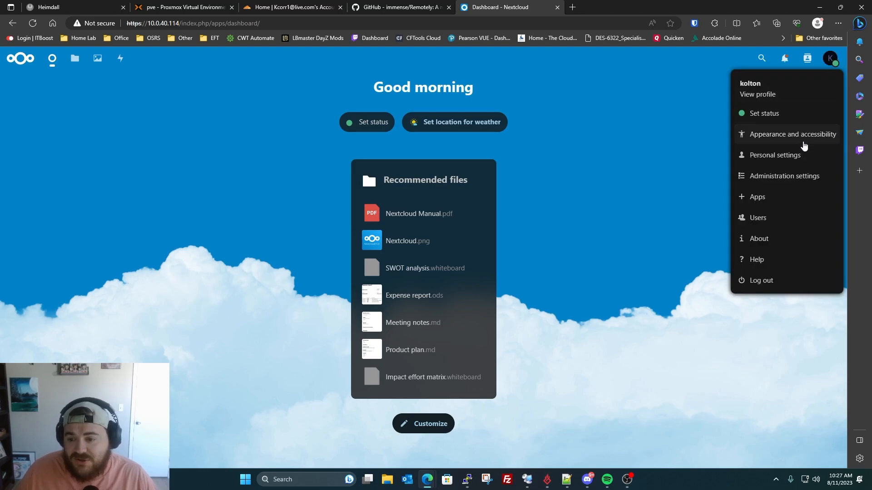
{"action": "left_click", "coordinate": [792, 178]}
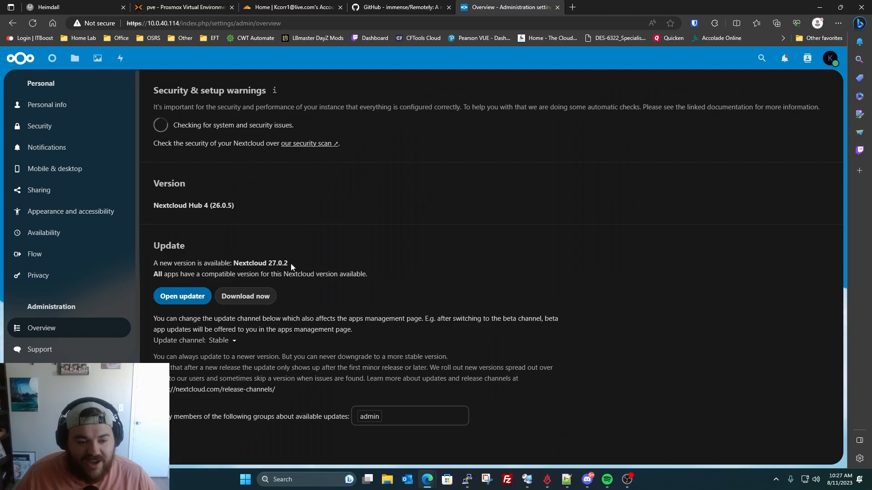
{"action": "left_click_drag", "start_coordinate": [291, 264], "coordinate": [268, 265]}
{"action": "left_click", "coordinate": [273, 266]}
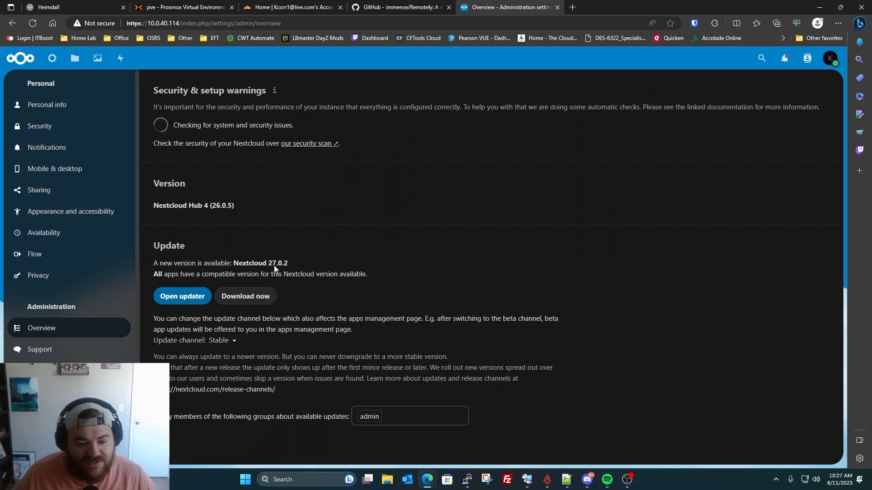
{"action": "scroll", "coordinate": [359, 254], "scroll_direction": "down", "scroll_amount": 3}
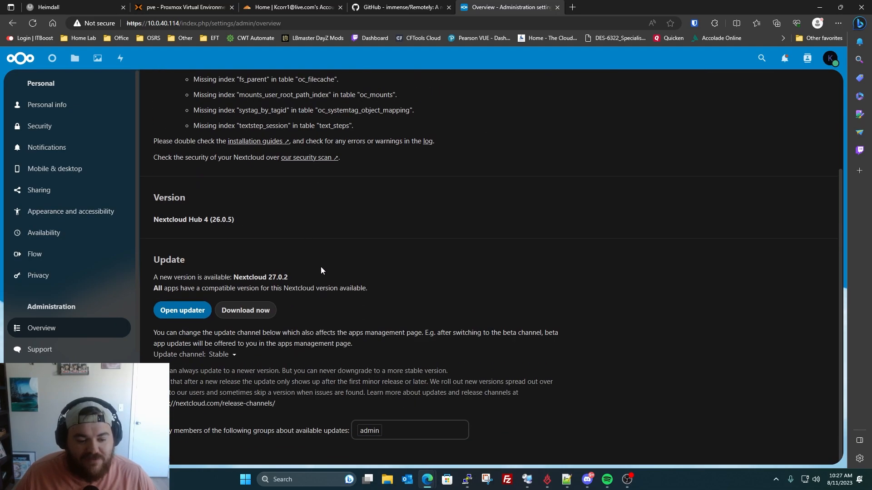
{"action": "left_click", "coordinate": [182, 310]}
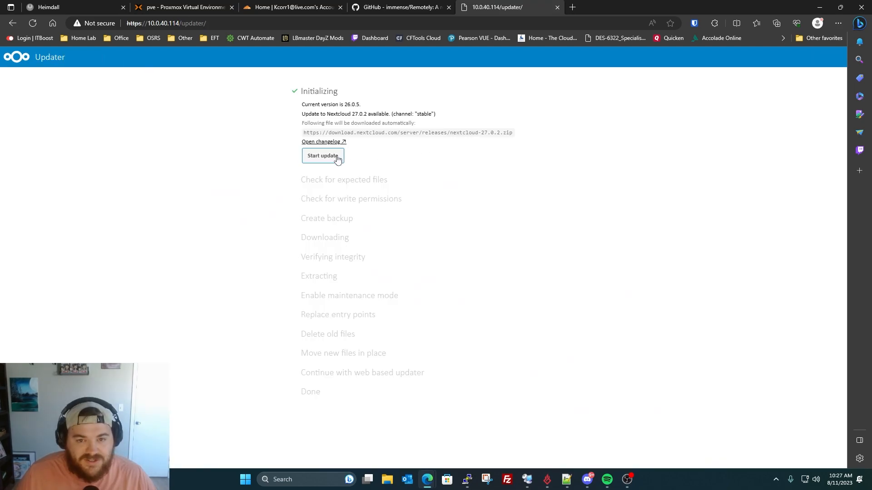
{"action": "left_click", "coordinate": [337, 159]}
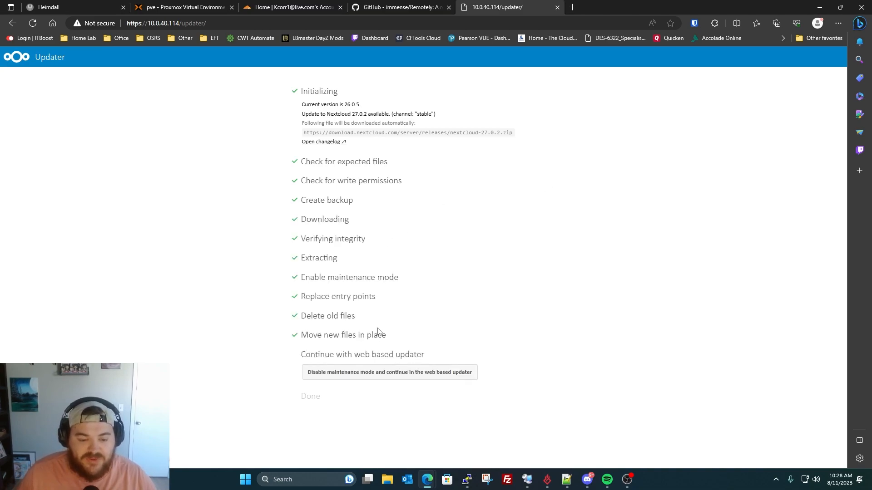
Disable maintenance mode, review the list of apps to update, and start the 27.0.2 upgrade.
{"action": "left_click", "coordinate": [395, 377]}
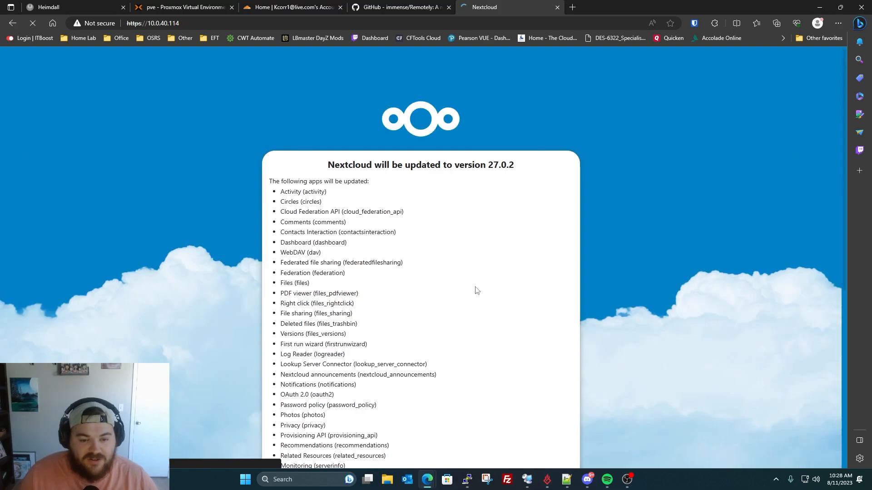
{"action": "scroll", "coordinate": [443, 259], "scroll_direction": "down", "scroll_amount": 7}
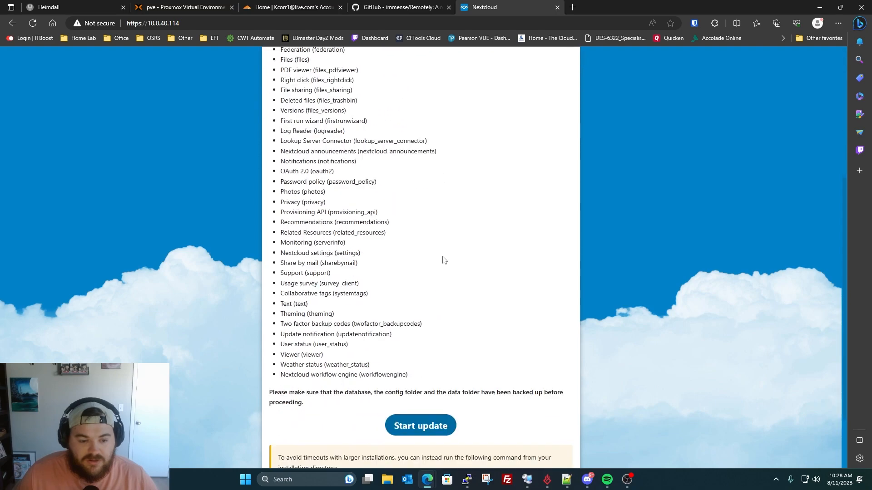
{"action": "scroll", "coordinate": [445, 299], "scroll_direction": "up", "scroll_amount": 7}
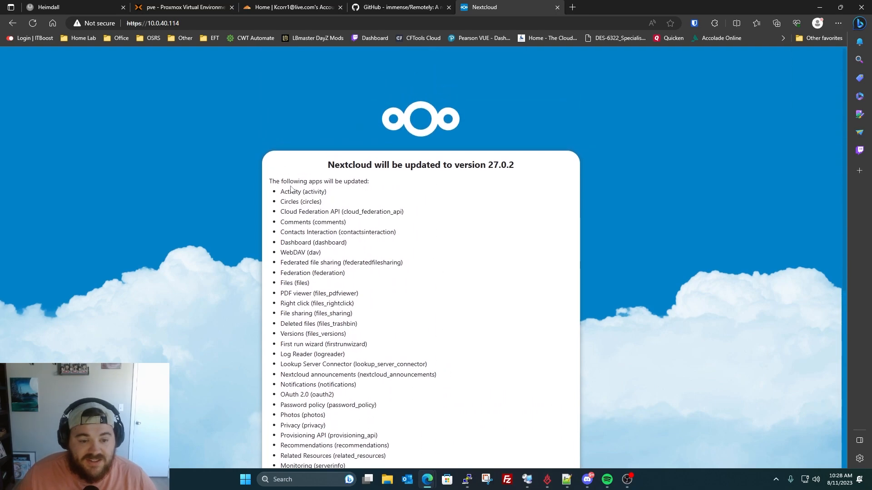
{"action": "left_click_drag", "start_coordinate": [280, 192], "coordinate": [410, 410]}
{"action": "left_click", "coordinate": [410, 410]}
{"action": "scroll", "coordinate": [418, 395], "scroll_direction": "up", "scroll_amount": 6}
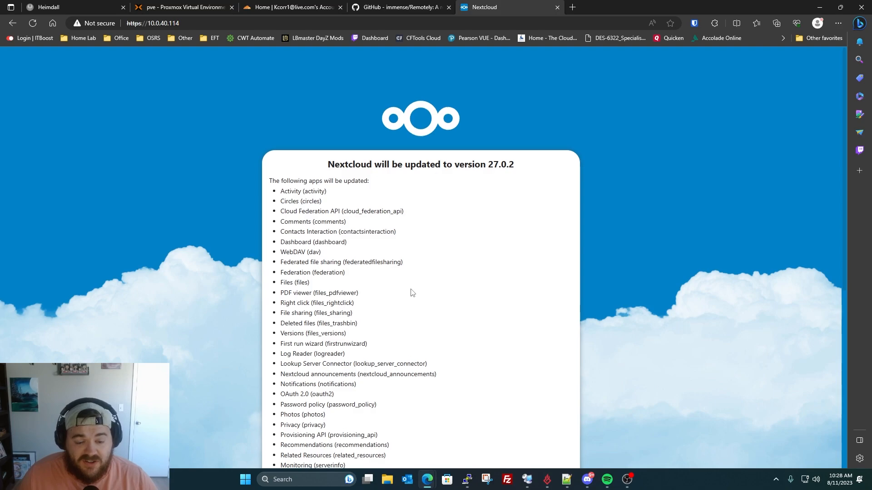
{"action": "scroll", "coordinate": [412, 292], "scroll_direction": "down", "scroll_amount": 4}
{"action": "scroll", "coordinate": [411, 292], "scroll_direction": "down", "scroll_amount": 1}
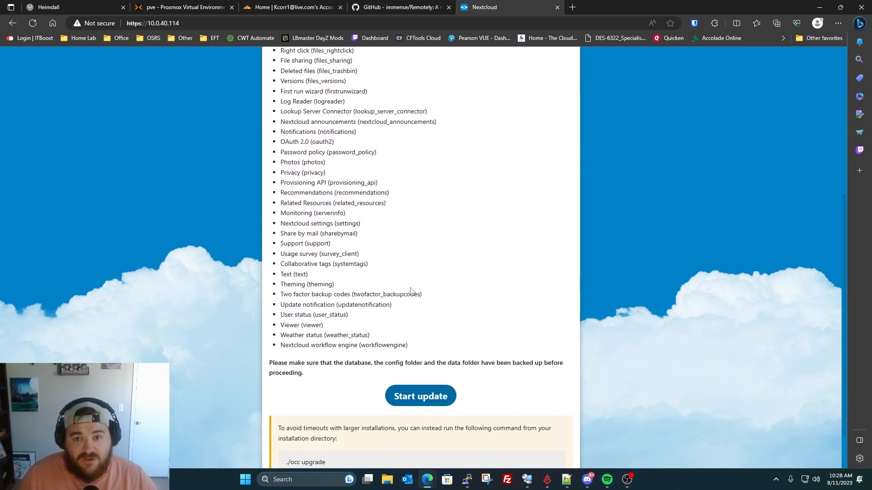
{"action": "scroll", "coordinate": [412, 291], "scroll_direction": "down", "scroll_amount": 1}
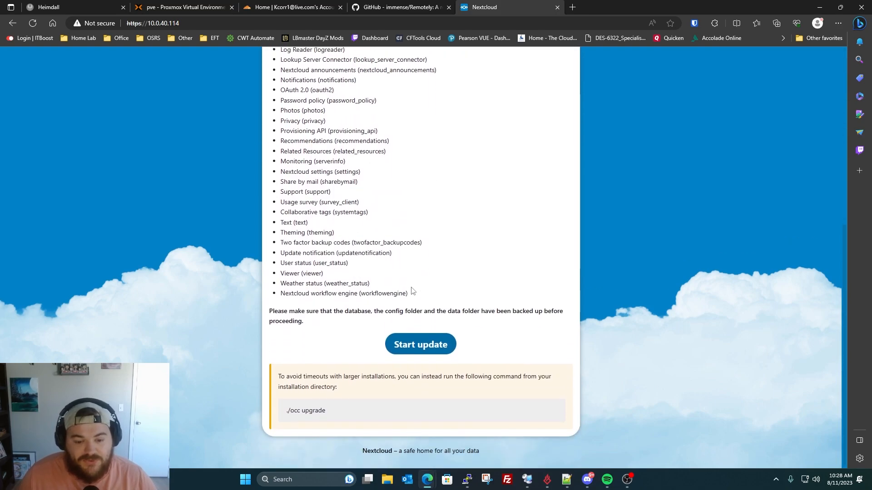
{"action": "left_click", "coordinate": [431, 346]}
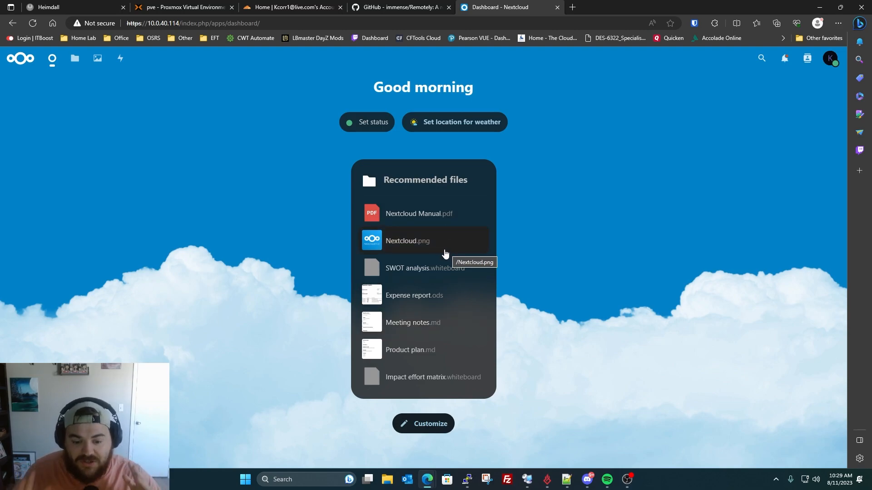
Reopen /var/www/nextcloud/config/config.php in nano from the PuTTY SSH session.
{"action": "left_click", "coordinate": [205, 4]}
{"action": "left_click", "coordinate": [496, 7]}
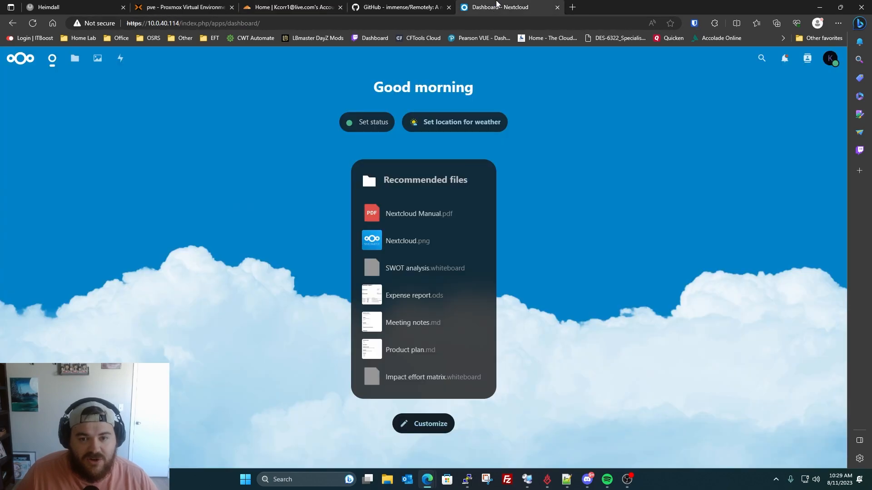
{"action": "left_click", "coordinate": [466, 479]}
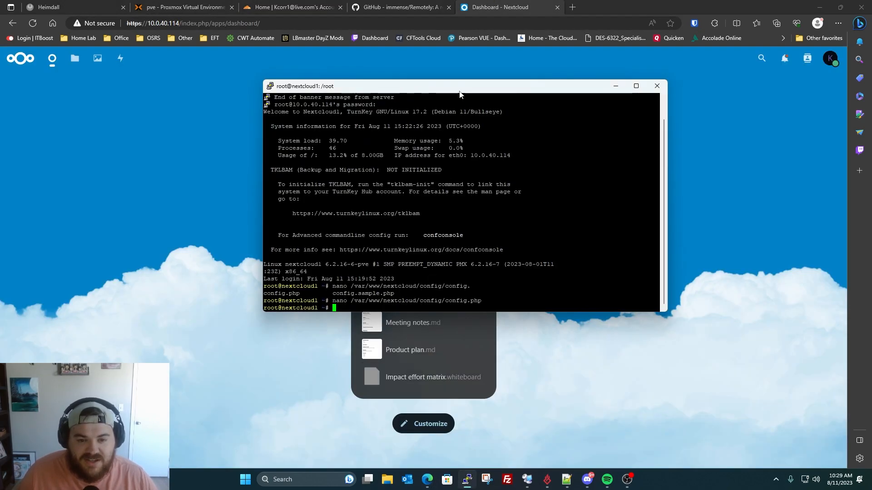
{"action": "left_click_drag", "start_coordinate": [459, 91], "coordinate": [460, 98]}
{"action": "key", "text": "Up"}
{"action": "key", "text": "Return"}
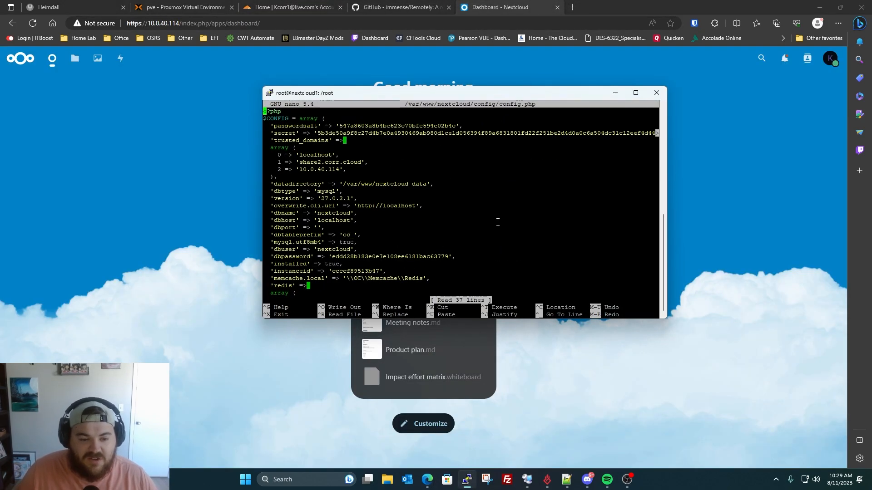
Check that config.php shows version '27.0.2.1' with 'maintenance' set to false.
{"action": "key", "text": "Down"}
{"action": "key", "text": "Down"}
{"action": "key", "text": "Down"}
{"action": "key", "text": "Down"}
{"action": "key", "text": "Down"}
{"action": "key", "text": "Down"}
{"action": "key", "text": "Down"}
{"action": "key", "text": "Down"}
{"action": "key", "text": "Down"}
{"action": "key", "text": "Down"}
{"action": "key", "text": "Down"}
{"action": "key", "text": "Down"}
{"action": "key", "text": "Down"}
{"action": "key", "text": "Down"}
{"action": "key", "text": "Down"}
{"action": "key", "text": "Down"}
{"action": "key", "text": "Down"}
{"action": "key", "text": "Down"}
{"action": "key", "text": "Down"}
{"action": "key", "text": "Down"}
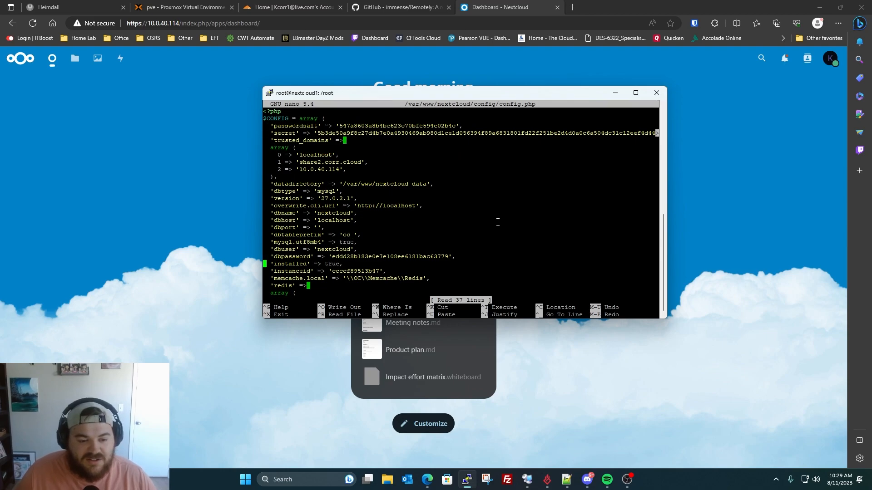
{"action": "key", "text": "Down"}
{"action": "key", "text": "Down"}
{"action": "key", "text": "Down"}
{"action": "key", "text": "Down"}
{"action": "key", "text": "Down"}
{"action": "key", "text": "Down"}
{"action": "key", "text": "Down"}
{"action": "key", "text": "Down"}
{"action": "key", "text": "Down"}
{"action": "key", "text": "Down"}
{"action": "key", "text": "Down"}
{"action": "key", "text": "Down"}
{"action": "key", "text": "Down"}
{"action": "key", "text": "Down"}
{"action": "key", "text": "Up"}
{"action": "key", "text": "Right"}
{"action": "key", "text": "Right"}
{"action": "key", "text": "Right"}
{"action": "key", "text": "Right"}
{"action": "key", "text": "Right"}
{"action": "key", "text": "Right"}
{"action": "key", "text": "Right"}
{"action": "key", "text": "Right"}
{"action": "key", "text": "Right"}
{"action": "key", "text": "Right"}
{"action": "key", "text": "Right"}
{"action": "key", "text": "Right"}
{"action": "key", "text": "Right"}
{"action": "key", "text": "Right"}
{"action": "key", "text": "Right"}
{"action": "key", "text": "Right"}
{"action": "key", "text": "Right"}
{"action": "key", "text": "Right"}
{"action": "key", "text": "Right"}
{"action": "key", "text": "Right"}
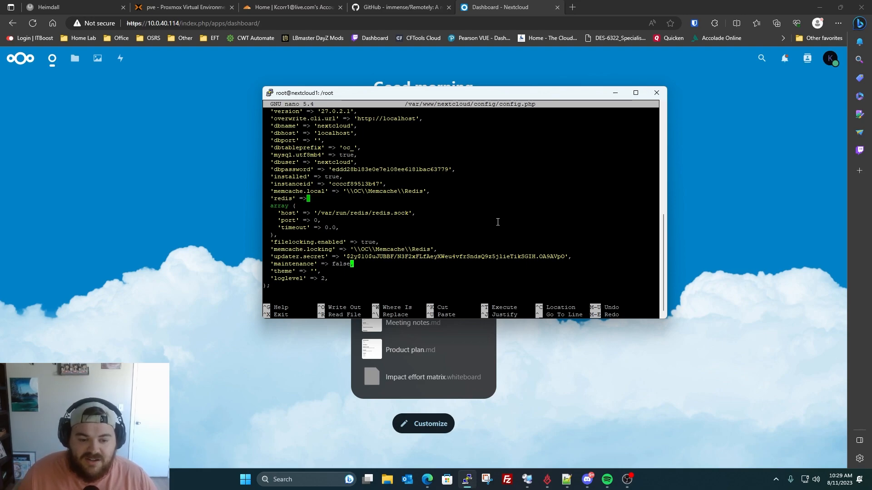
{"action": "left_click_drag", "start_coordinate": [523, 99], "coordinate": [507, 106]}
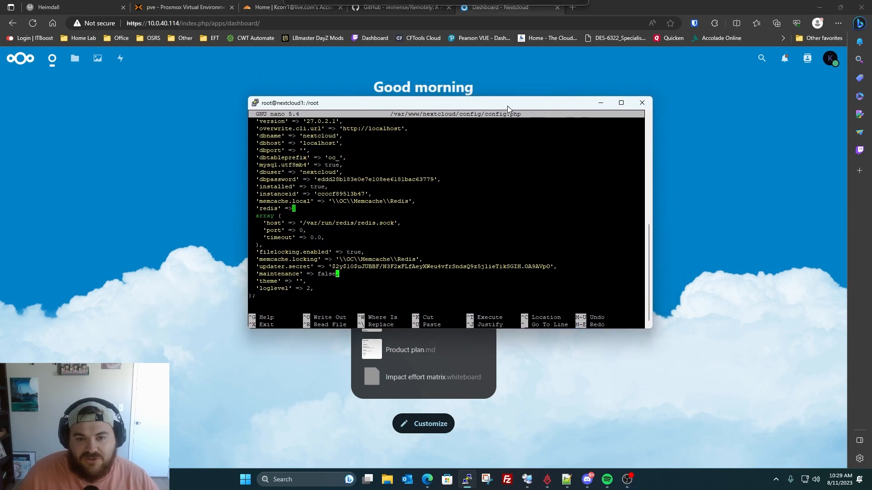
{"action": "left_click", "coordinate": [695, 152]}
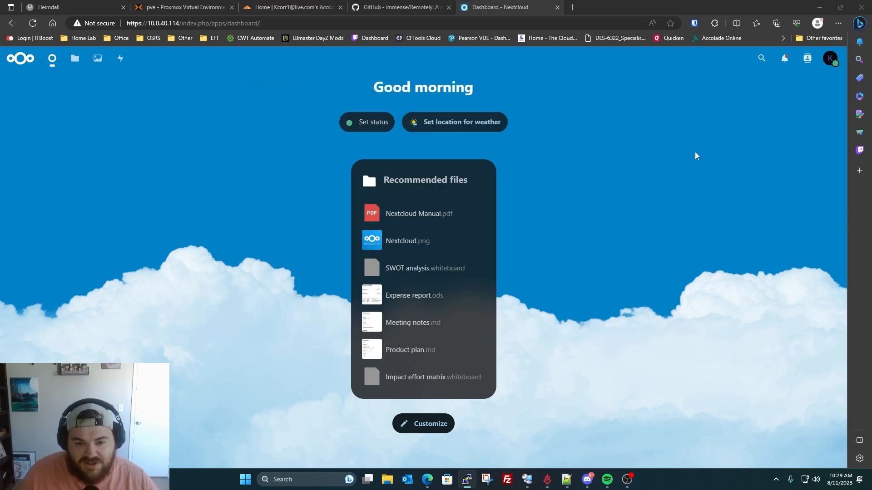
Open the Administration settings Overview and check the version reads Nextcloud Hub 5 (27.0.2).
{"action": "left_click", "coordinate": [830, 58]}
{"action": "left_click", "coordinate": [745, 179]}
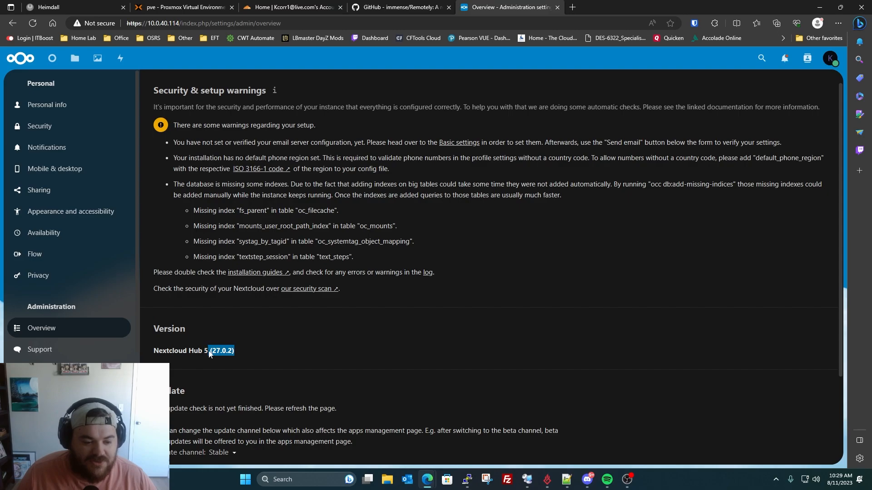
{"action": "left_click", "coordinate": [268, 353]}
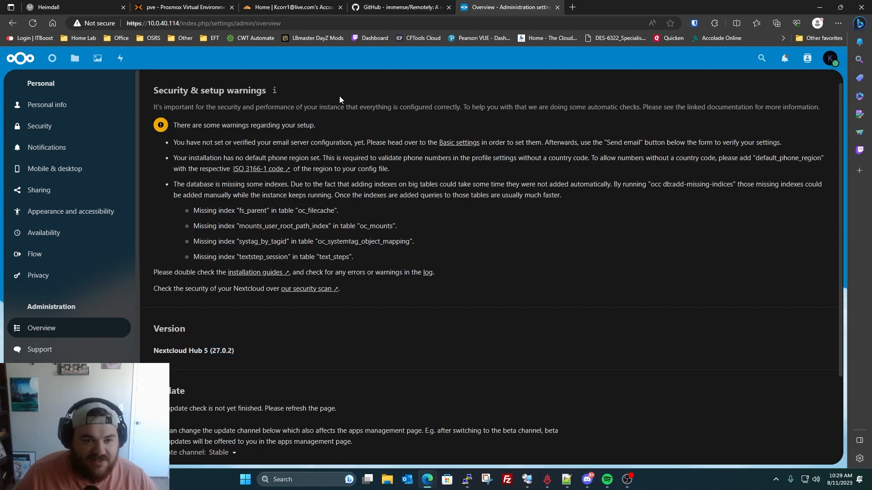
{"action": "left_click", "coordinate": [576, 6]}
{"action": "type", "text": "next"}
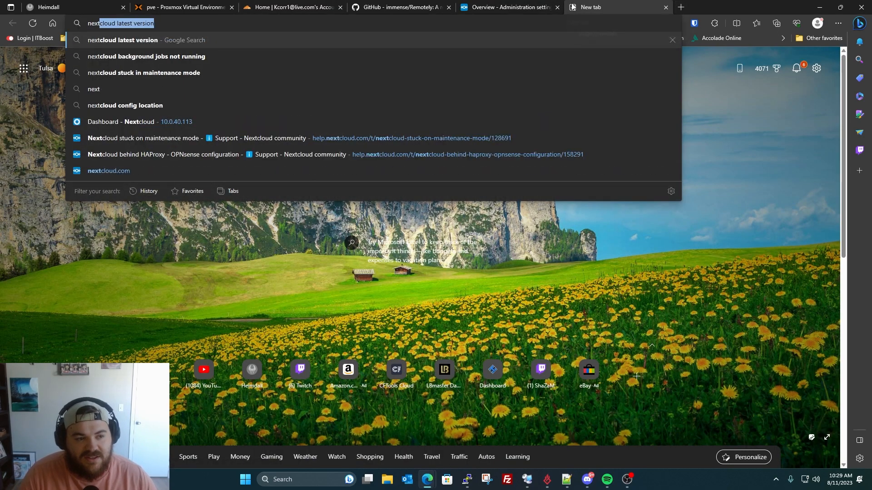
{"action": "key", "text": "Return"}
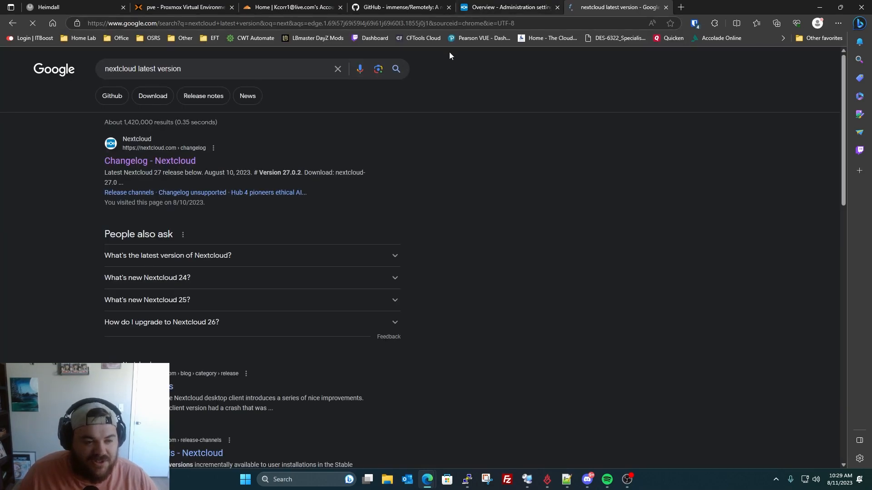
{"action": "left_click", "coordinate": [189, 161]}
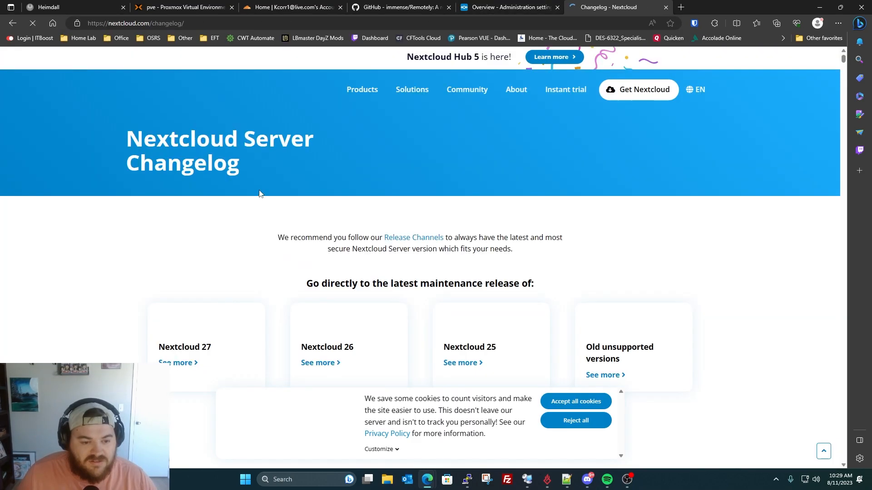
{"action": "scroll", "coordinate": [279, 259], "scroll_direction": "down", "scroll_amount": 8}
{"action": "scroll", "coordinate": [198, 232], "scroll_direction": "up", "scroll_amount": 9}
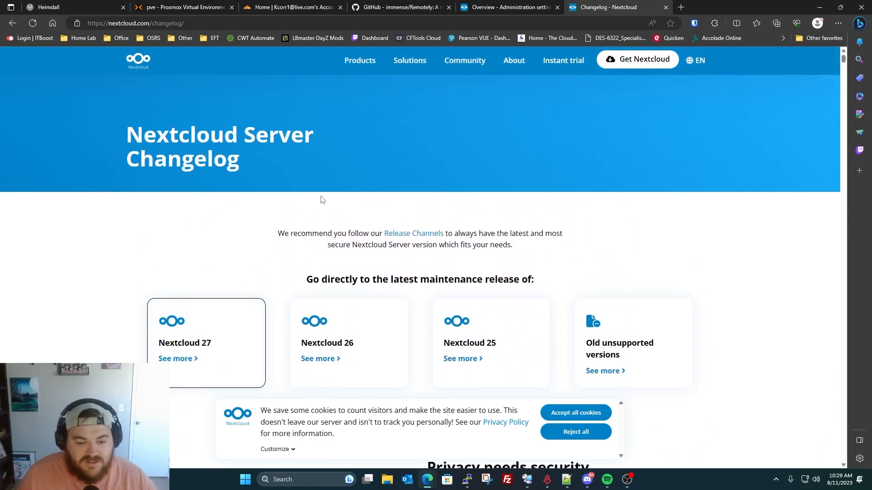
{"action": "scroll", "coordinate": [321, 200], "scroll_direction": "down", "scroll_amount": 10}
{"action": "left_click_drag", "start_coordinate": [239, 238], "coordinate": [203, 237]}
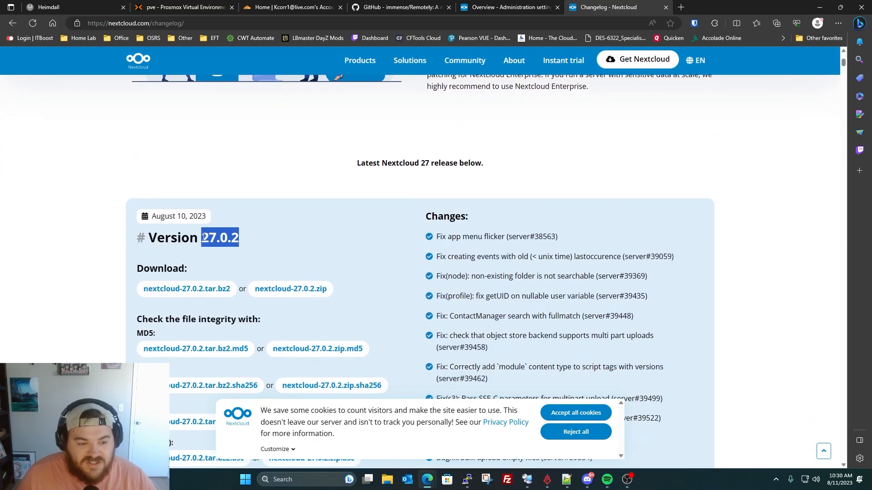
{"action": "left_click", "coordinate": [258, 247]}
{"action": "left_click", "coordinate": [543, 6]}
{"action": "left_click", "coordinate": [666, 7]}
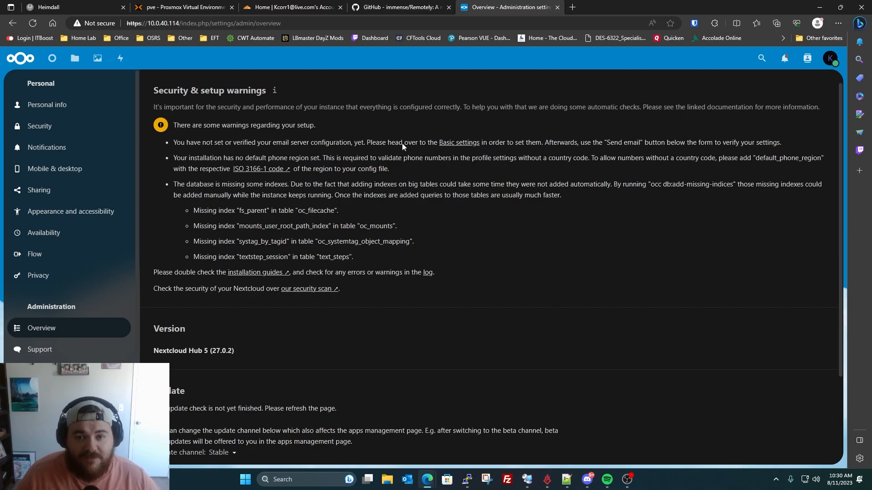
Open Personal Security settings and click into the current and new password fields.
{"action": "scroll", "coordinate": [80, 252], "scroll_direction": "down", "scroll_amount": 1}
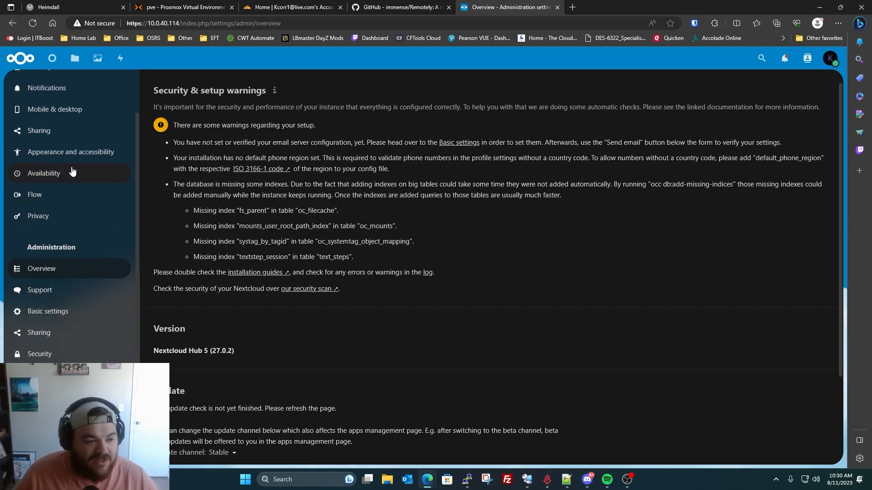
{"action": "scroll", "coordinate": [74, 191], "scroll_direction": "down", "scroll_amount": 1}
{"action": "scroll", "coordinate": [76, 211], "scroll_direction": "up", "scroll_amount": 2}
{"action": "left_click", "coordinate": [59, 133]}
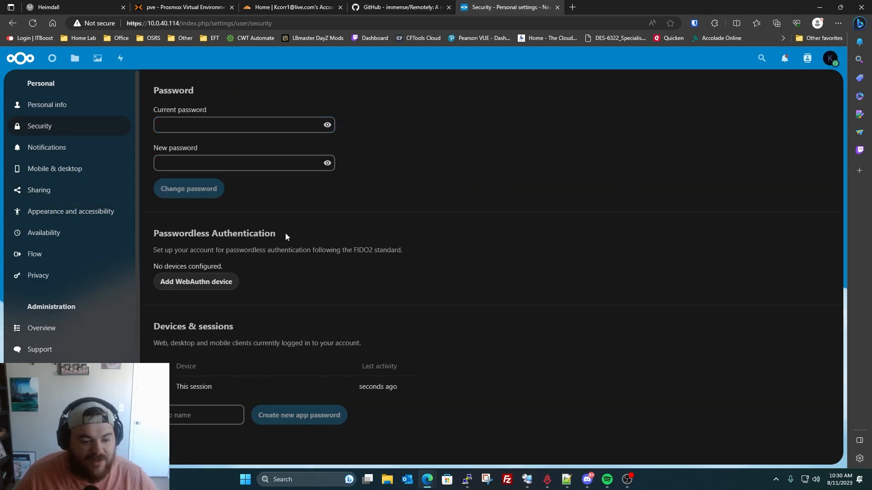
{"action": "left_click", "coordinate": [201, 126]}
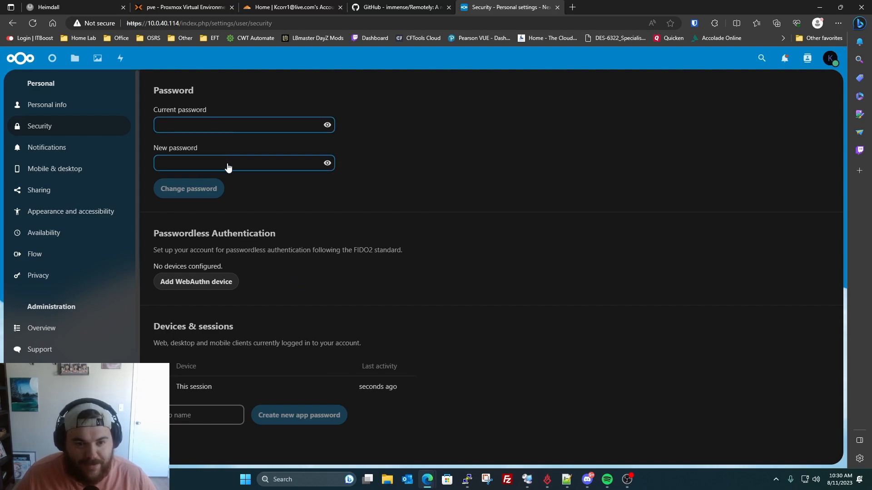
{"action": "left_click", "coordinate": [241, 130]}
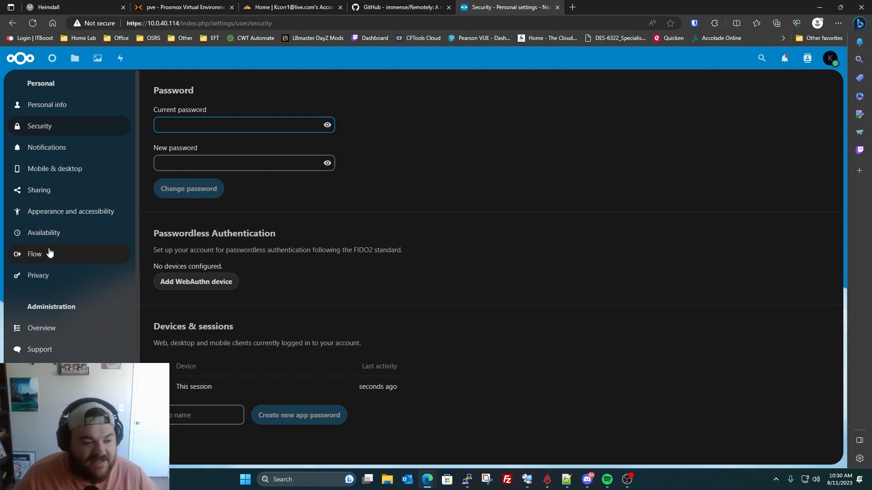
{"action": "left_click", "coordinate": [830, 58]}
Enable the Two-Factor TOTP Provider app from the Featured apps list.
{"action": "left_click", "coordinate": [758, 198]}
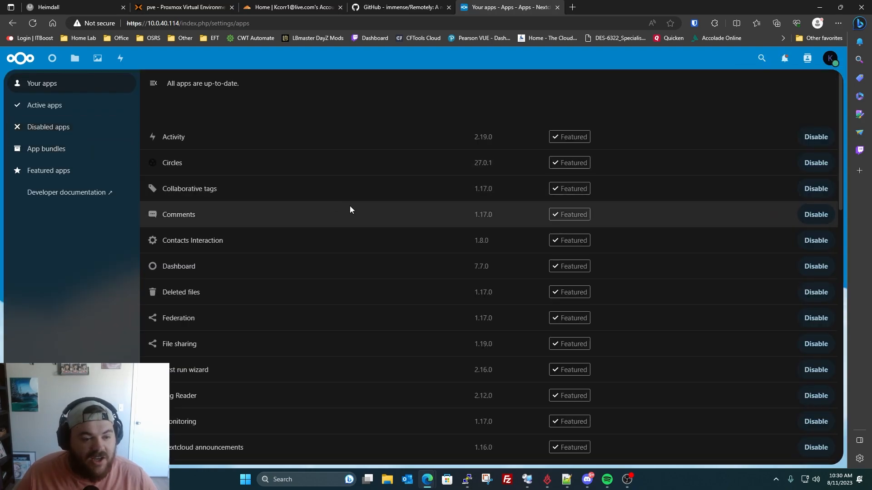
{"action": "left_click", "coordinate": [78, 172]}
{"action": "scroll", "coordinate": [415, 200], "scroll_direction": "down", "scroll_amount": 12}
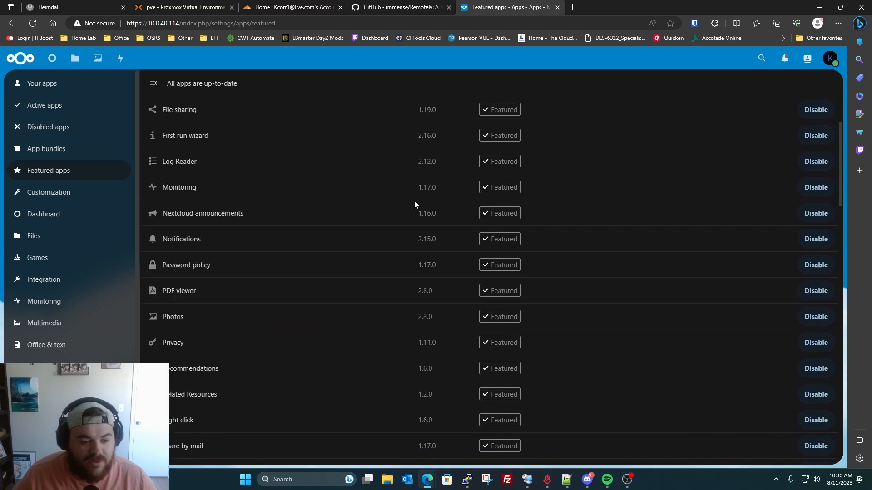
{"action": "scroll", "coordinate": [416, 201], "scroll_direction": "down", "scroll_amount": 15}
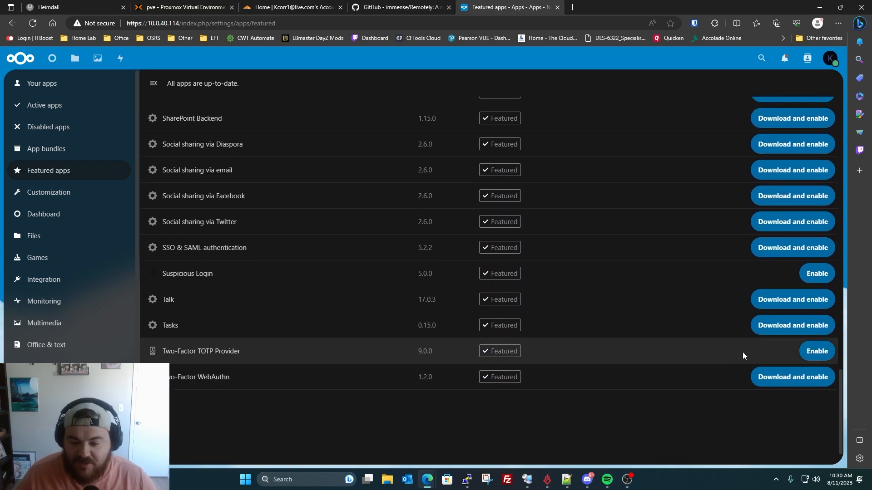
{"action": "left_click", "coordinate": [816, 352]}
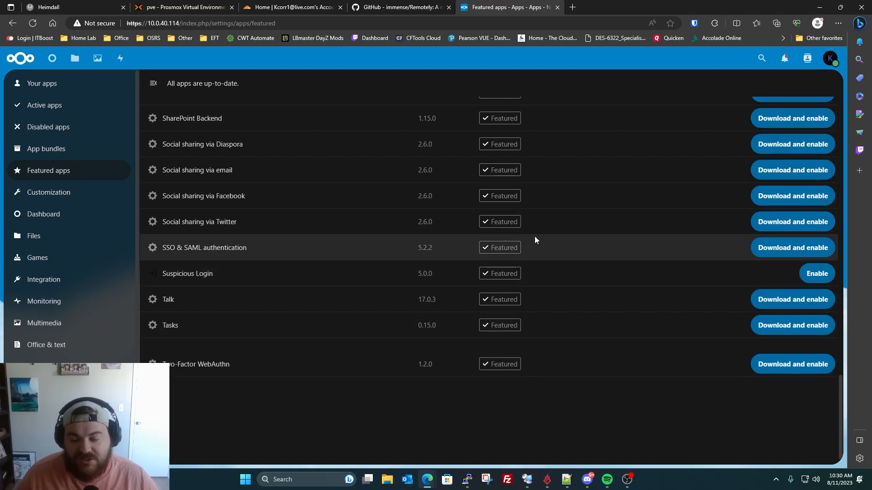
{"action": "scroll", "coordinate": [245, 195], "scroll_direction": "up", "scroll_amount": 6}
{"action": "scroll", "coordinate": [252, 196], "scroll_direction": "up", "scroll_amount": 20}
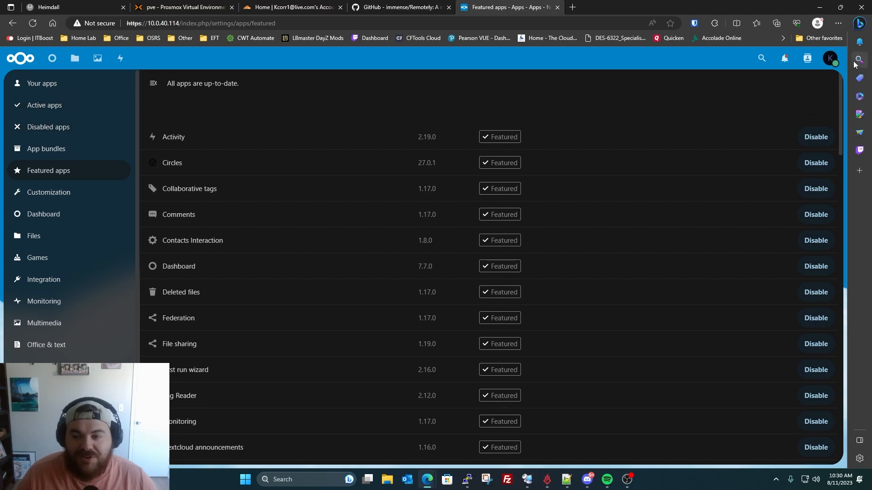
{"action": "left_click", "coordinate": [831, 59]}
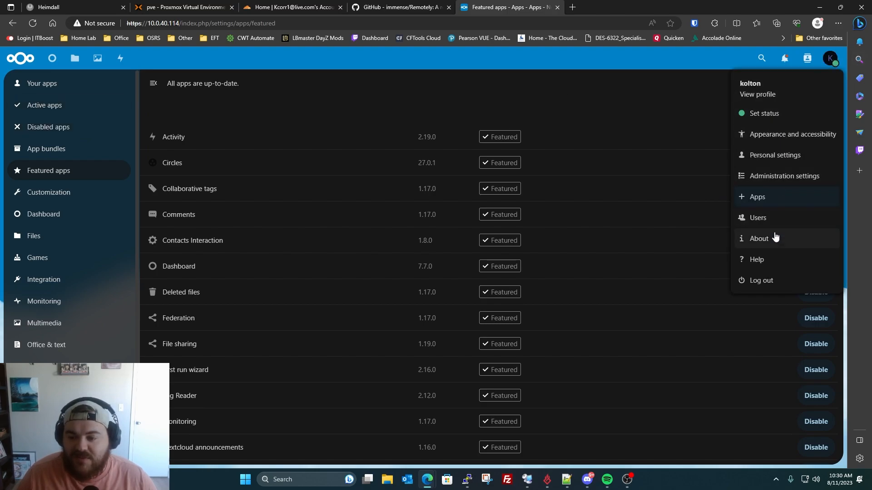
Enable TOTP for your account, verify it with the authenticator test code, and log out.
{"action": "left_click", "coordinate": [774, 157]}
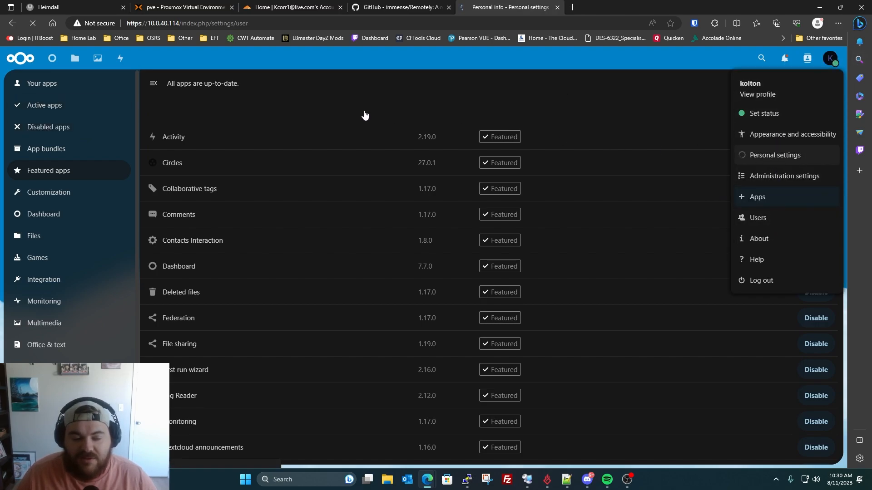
{"action": "left_click", "coordinate": [71, 130]}
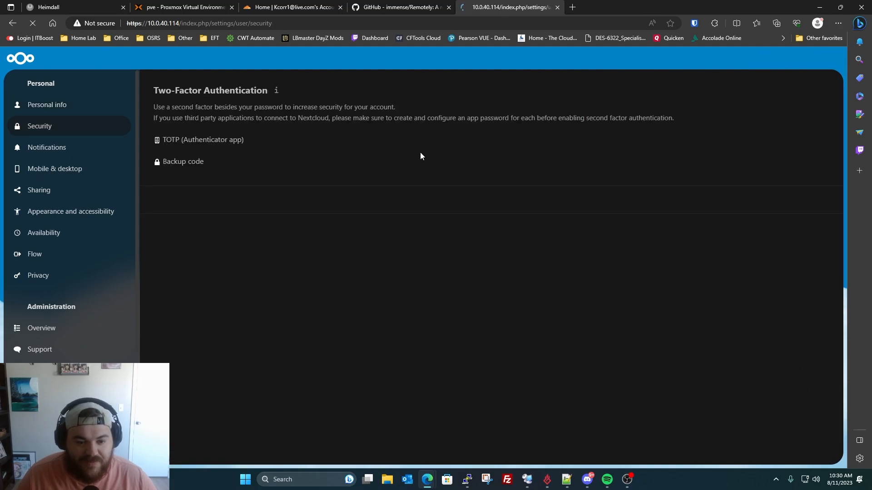
{"action": "scroll", "coordinate": [309, 243], "scroll_direction": "down", "scroll_amount": 1}
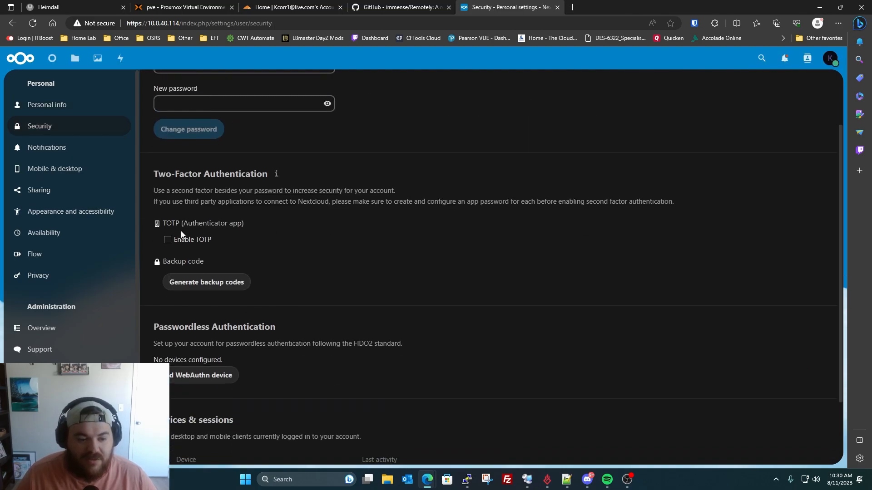
{"action": "left_click", "coordinate": [168, 240]}
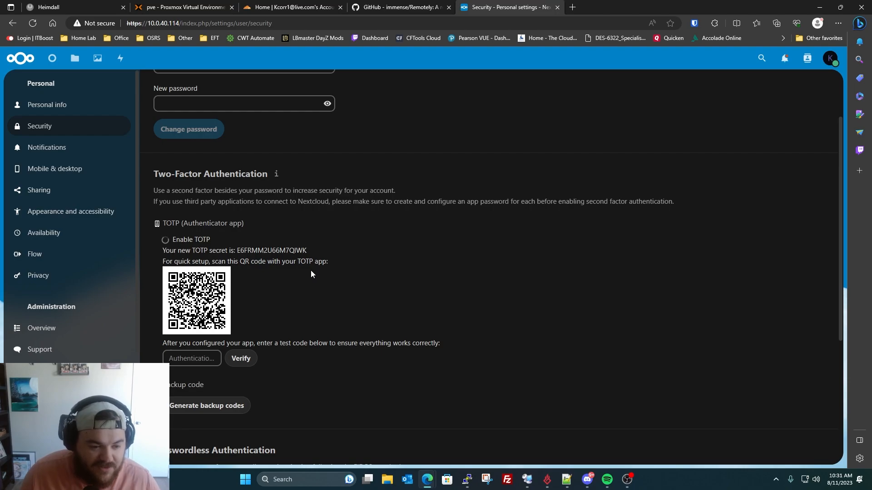
{"action": "left_click", "coordinate": [200, 358]}
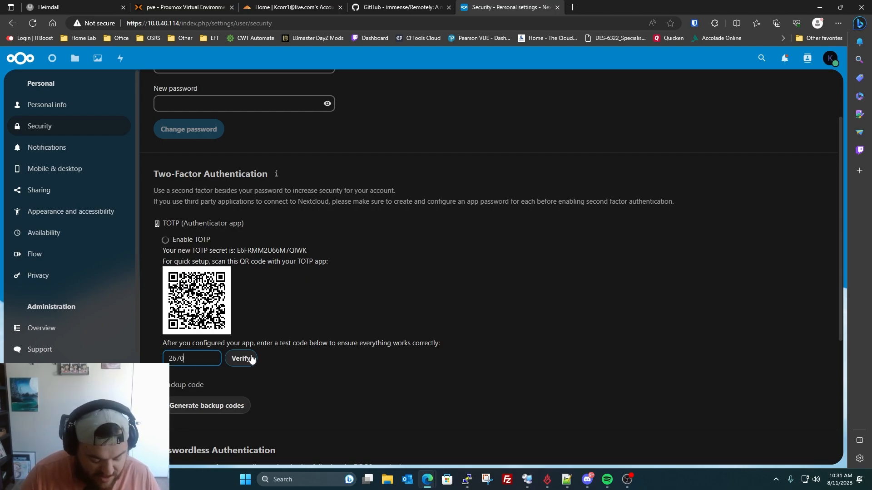
{"action": "left_click", "coordinate": [235, 359]}
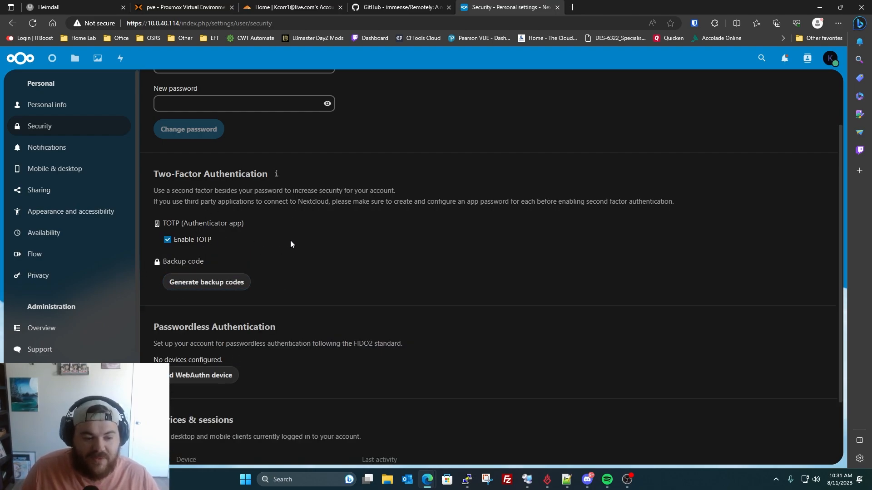
{"action": "left_click", "coordinate": [830, 58]}
{"action": "left_click", "coordinate": [780, 284]}
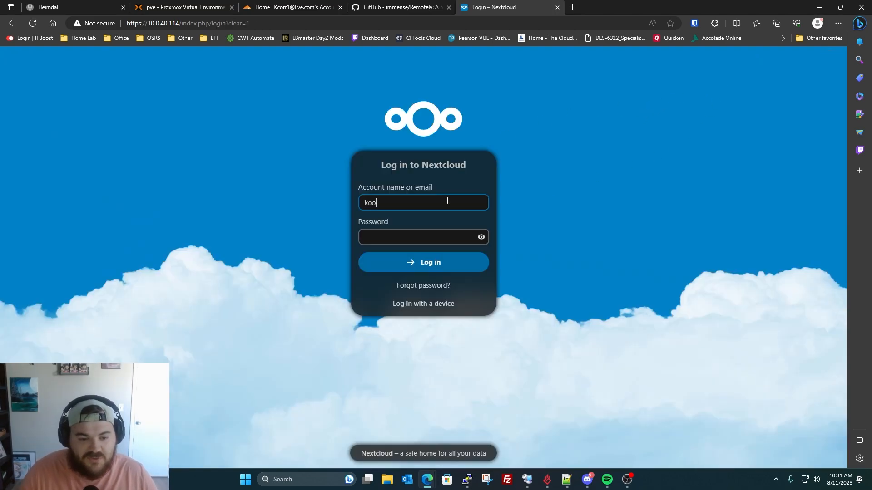
Log in with the username and password, then submit the six-digit authenticator code.
{"action": "type", "text": "lton"}
{"action": "key", "text": "Tab"}
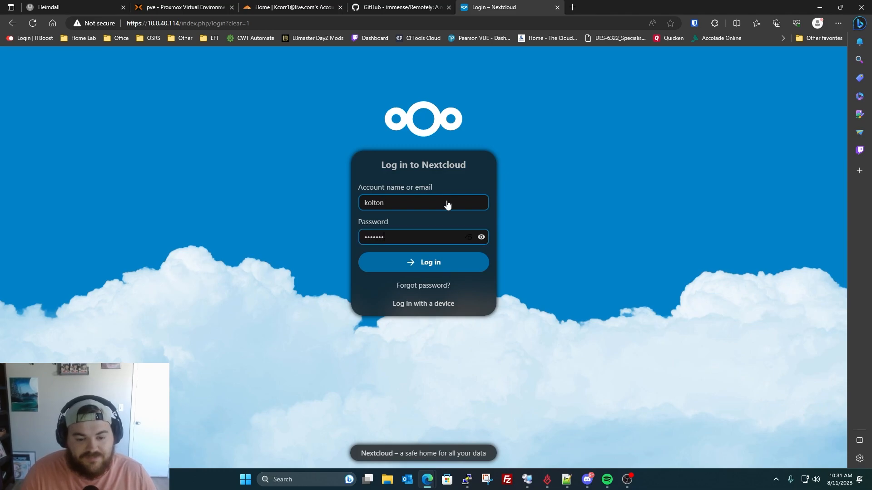
{"action": "key", "text": "Return"}
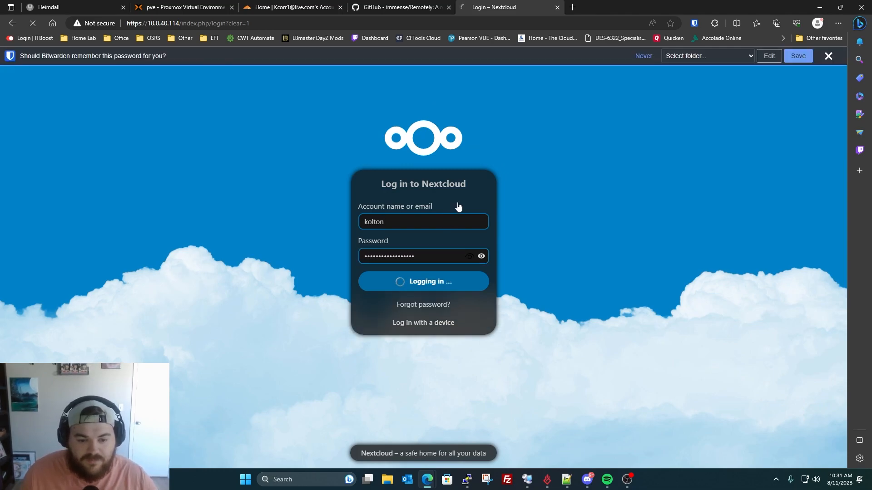
{"action": "left_click", "coordinate": [828, 58]}
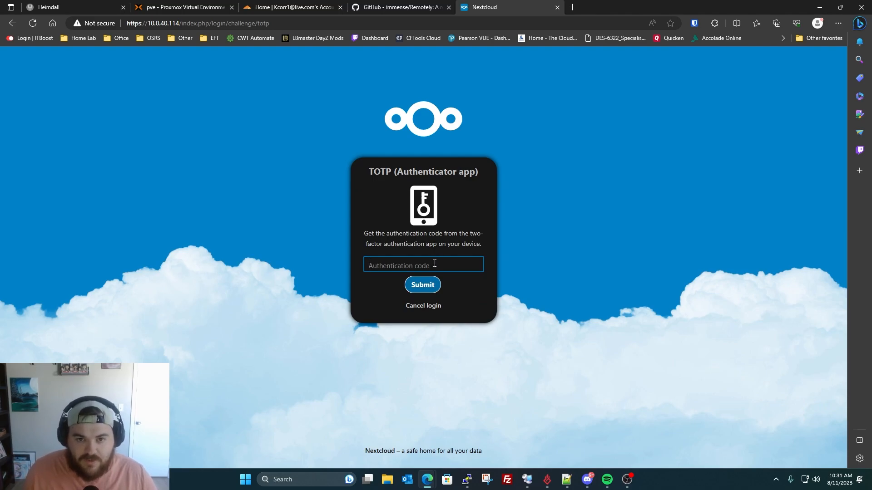
{"action": "key", "text": "Return"}
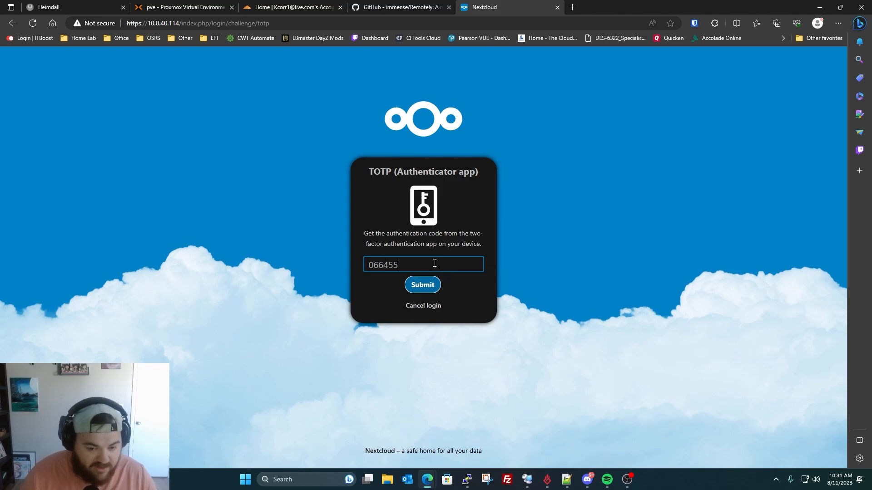
{"action": "left_click", "coordinate": [423, 285]}
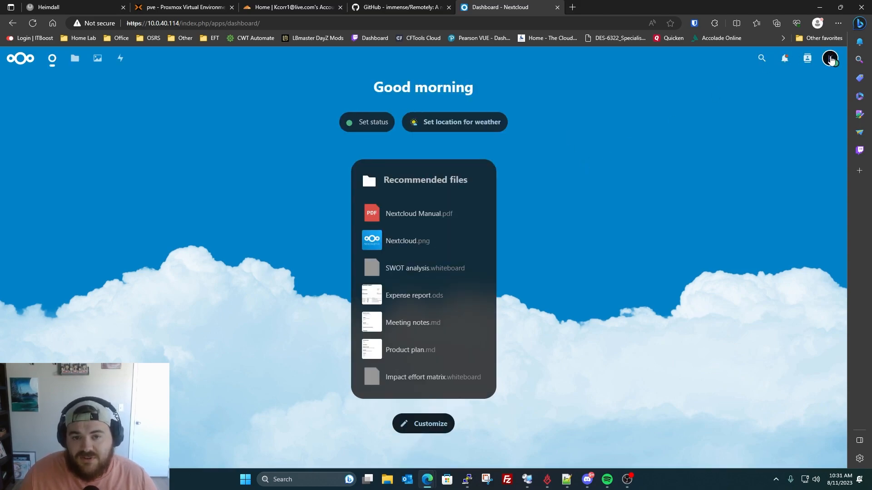
Enforce two-factor authentication for the admin group and save the setting.
{"action": "left_click", "coordinate": [831, 60]}
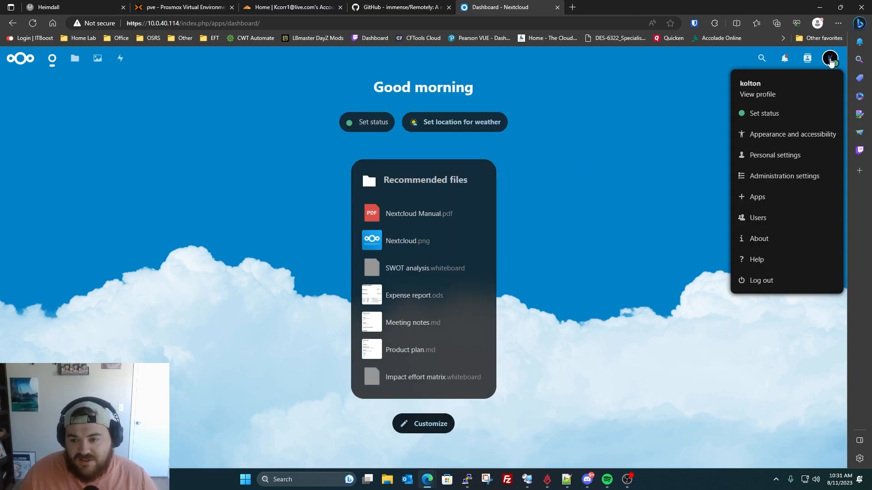
{"action": "left_click", "coordinate": [788, 180]}
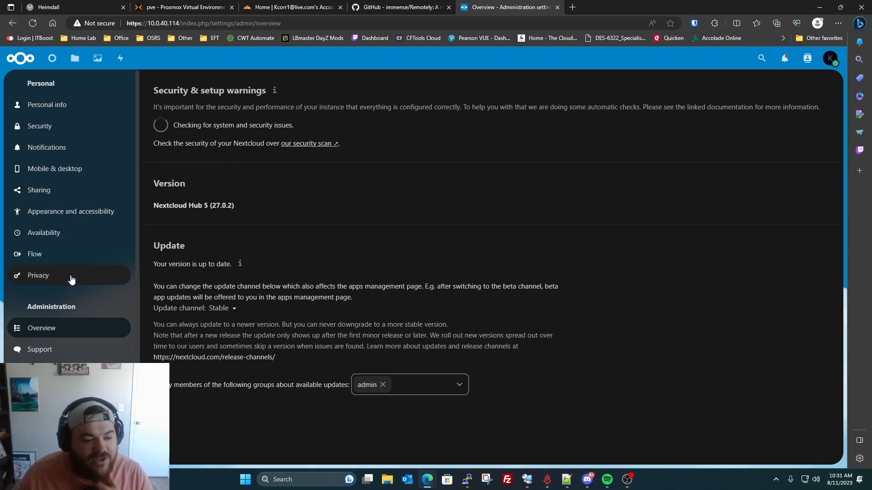
{"action": "scroll", "coordinate": [76, 263], "scroll_direction": "down", "scroll_amount": 3}
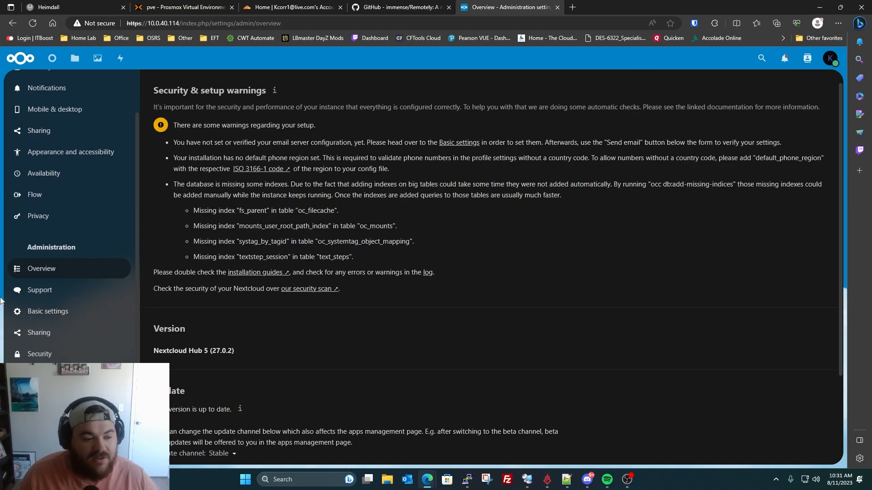
{"action": "left_click", "coordinate": [82, 255]}
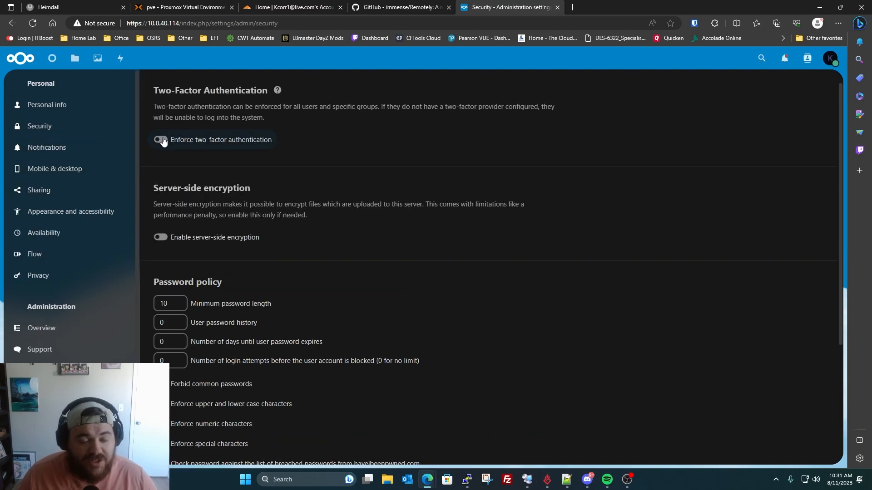
{"action": "left_click", "coordinate": [162, 140]}
{"action": "left_click", "coordinate": [229, 207]}
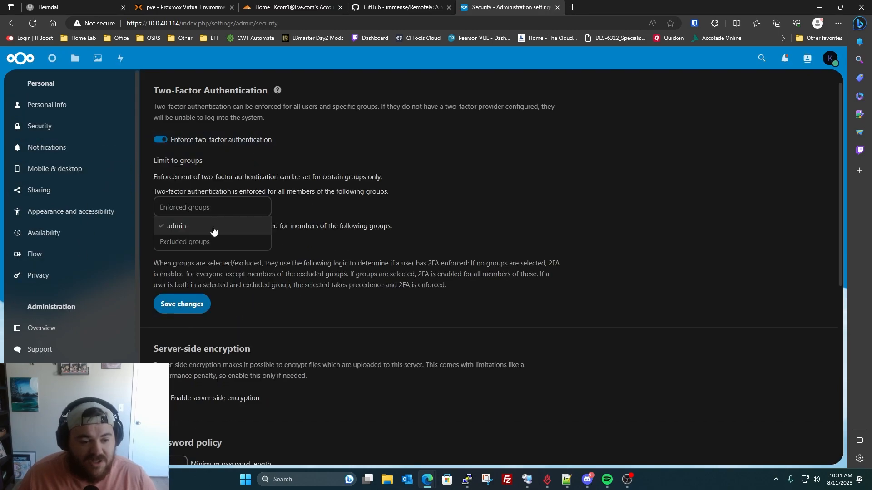
{"action": "left_click", "coordinate": [193, 226]}
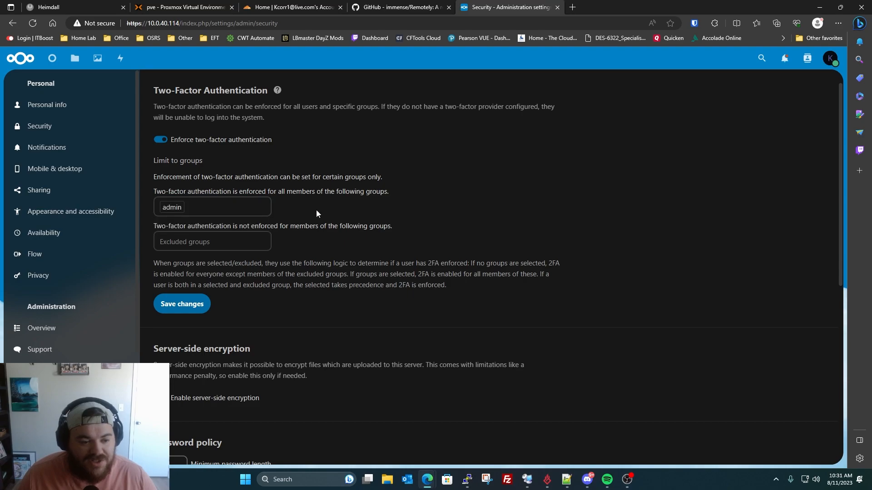
{"action": "left_click", "coordinate": [199, 306]}
{"action": "scroll", "coordinate": [297, 252], "scroll_direction": "down", "scroll_amount": 3}
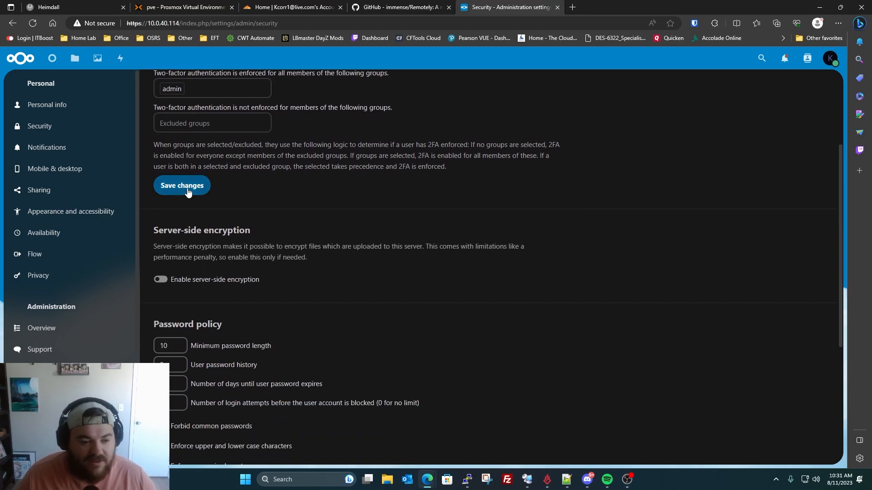
{"action": "left_click", "coordinate": [188, 191]}
Require upper and lower case, numeric and special characters in the password policy.
{"action": "scroll", "coordinate": [305, 198], "scroll_direction": "down", "scroll_amount": 4}
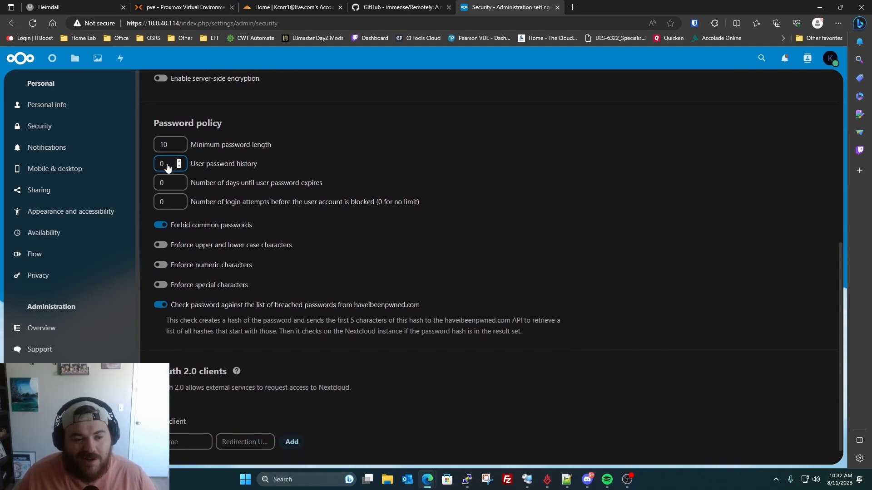
{"action": "left_click", "coordinate": [160, 245]}
{"action": "left_click", "coordinate": [160, 265]}
{"action": "left_click", "coordinate": [162, 286]}
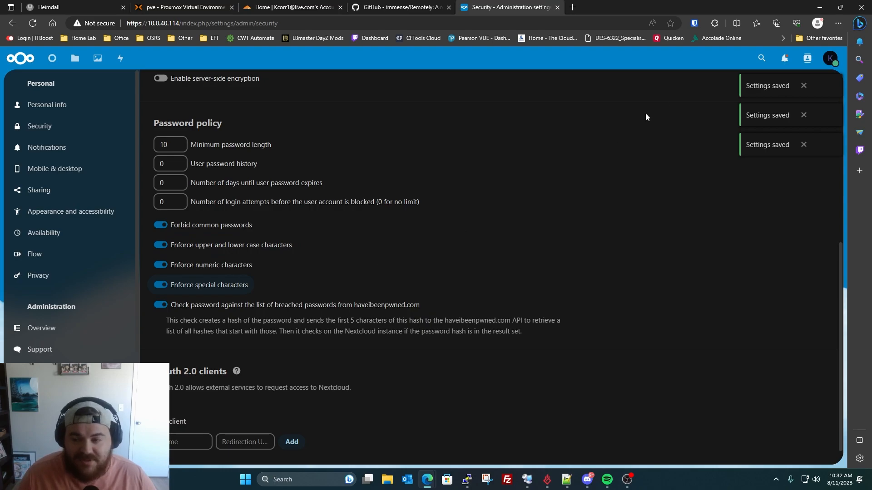
{"action": "left_click", "coordinate": [804, 87]}
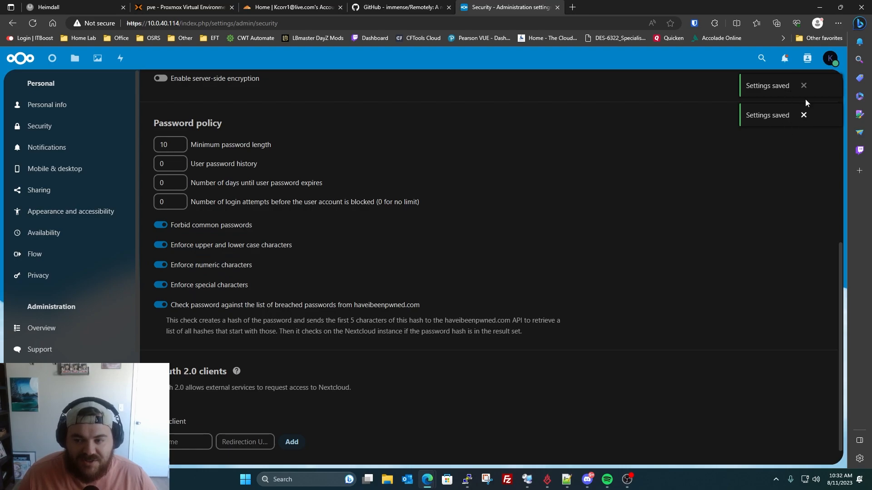
{"action": "scroll", "coordinate": [366, 171], "scroll_direction": "up", "scroll_amount": 4}
{"action": "scroll", "coordinate": [378, 325], "scroll_direction": "down", "scroll_amount": 4}
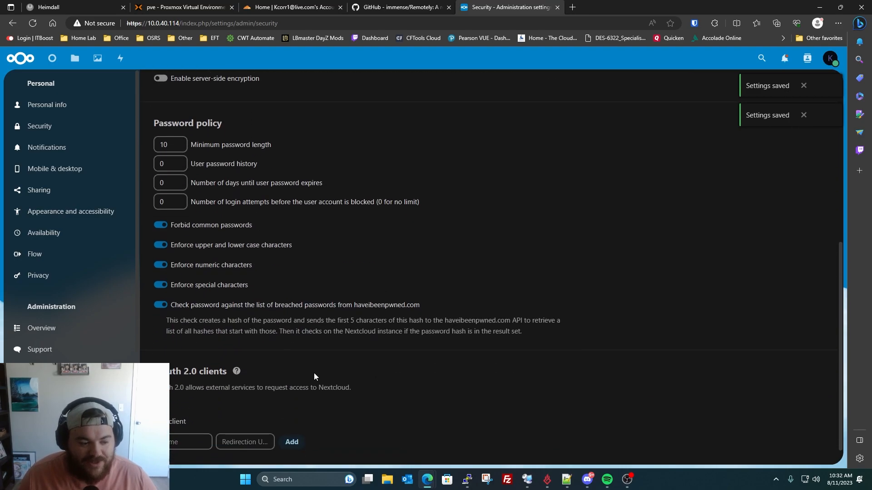
{"action": "left_click", "coordinate": [46, 392]}
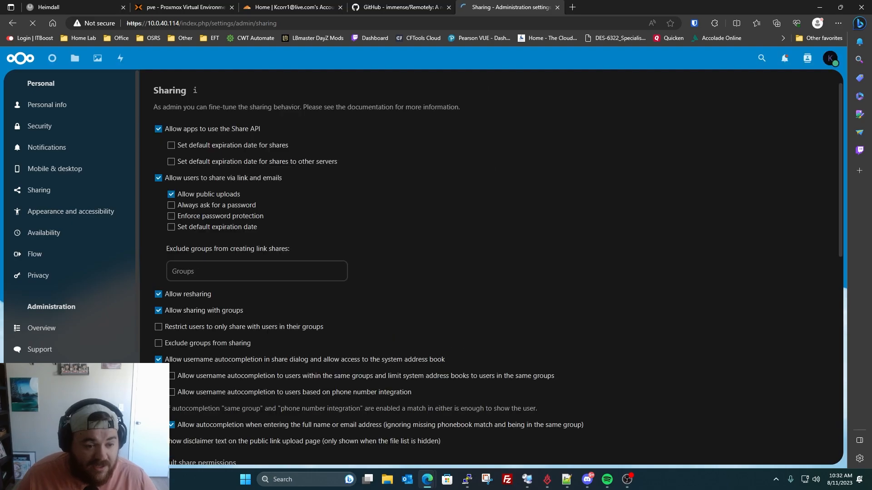
Review the last background job status message under Background jobs.
{"action": "scroll", "coordinate": [334, 324], "scroll_direction": "down", "scroll_amount": 6}
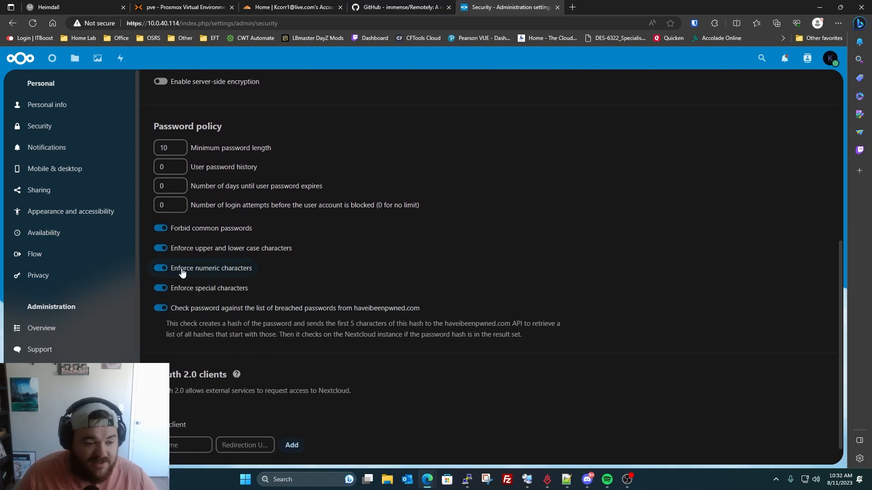
{"action": "scroll", "coordinate": [86, 342], "scroll_direction": "down", "scroll_amount": 3}
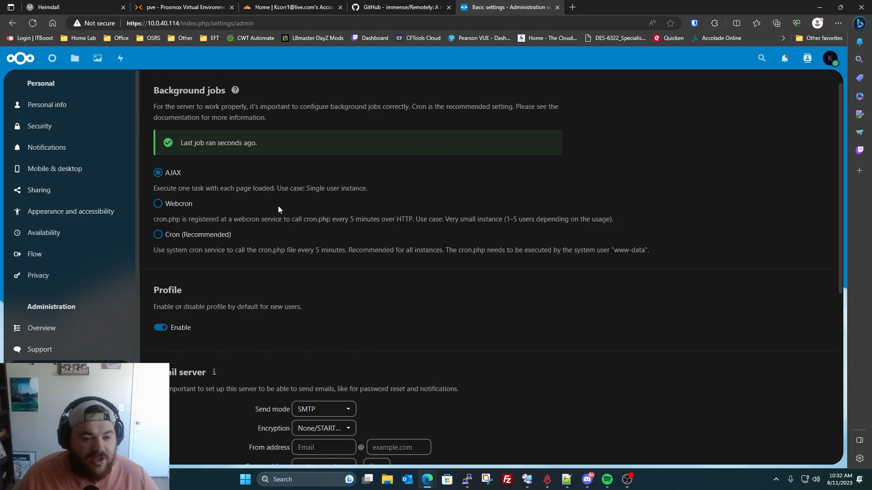
{"action": "left_click_drag", "start_coordinate": [263, 144], "coordinate": [183, 144]}
{"action": "triple_click", "coordinate": [184, 144]}
{"action": "triple_click", "coordinate": [225, 143]}
{"action": "triple_click", "coordinate": [236, 144]}
{"action": "triple_click", "coordinate": [258, 145]}
{"action": "triple_click", "coordinate": [225, 145]}
{"action": "left_click", "coordinate": [262, 145]}
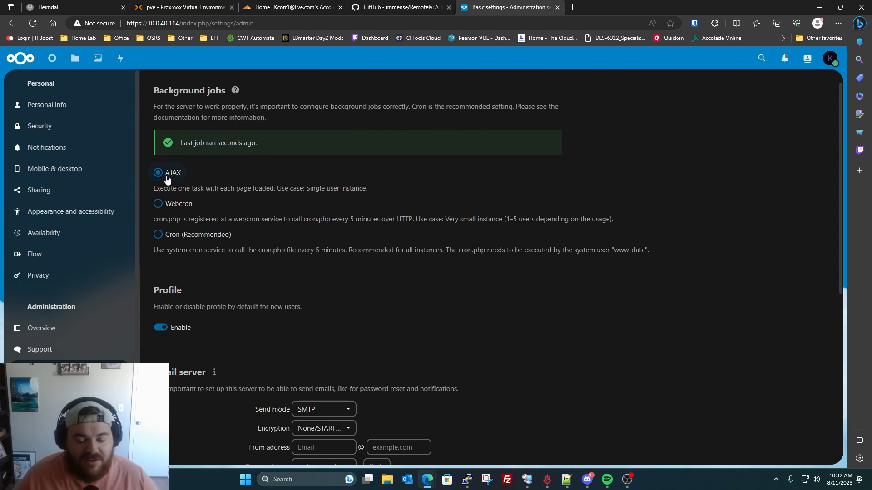
Read the AJAX, Webcron (1–5 users) and Cron option descriptions.
{"action": "left_click_drag", "start_coordinate": [366, 188], "coordinate": [307, 188]}
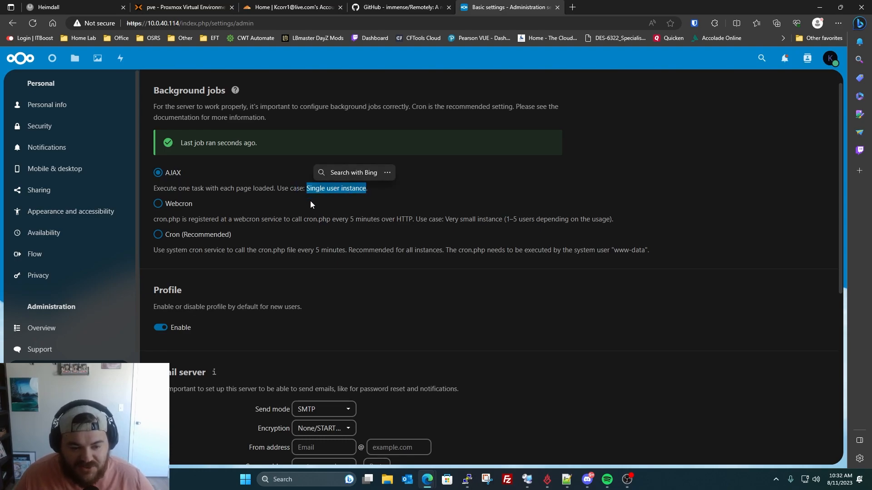
{"action": "left_click", "coordinate": [413, 220]}
{"action": "left_click_drag", "start_coordinate": [506, 219], "coordinate": [518, 219]}
{"action": "left_click_drag", "start_coordinate": [655, 251], "coordinate": [345, 251]}
{"action": "triple_click", "coordinate": [364, 253]}
{"action": "left_click", "coordinate": [355, 256]}
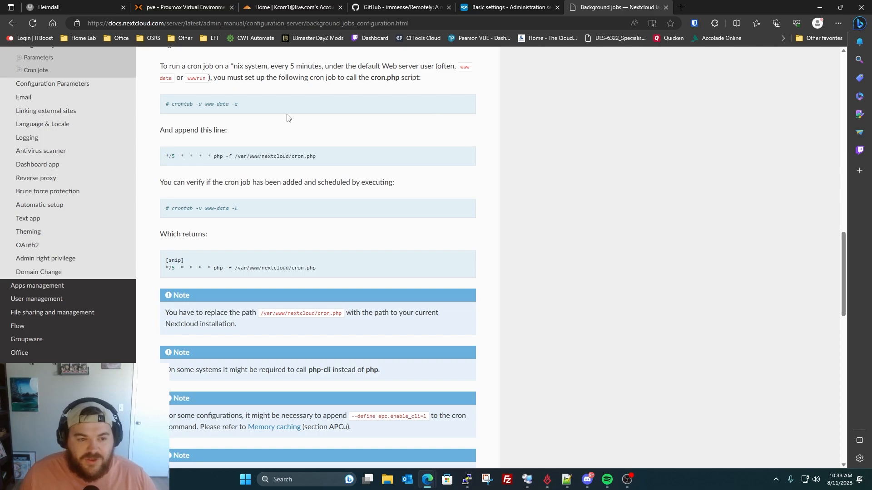
Scroll the documentation to the cron instructions, noting the every-5-minutes interval.
{"action": "middle_click", "coordinate": [270, 93]}
{"action": "middle_click", "coordinate": [270, 91]}
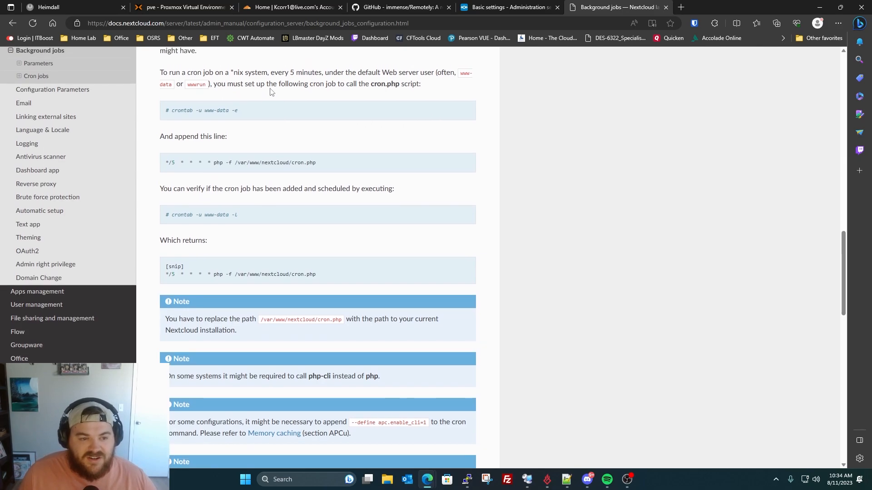
{"action": "middle_click", "coordinate": [267, 100]}
{"action": "middle_click", "coordinate": [268, 93]}
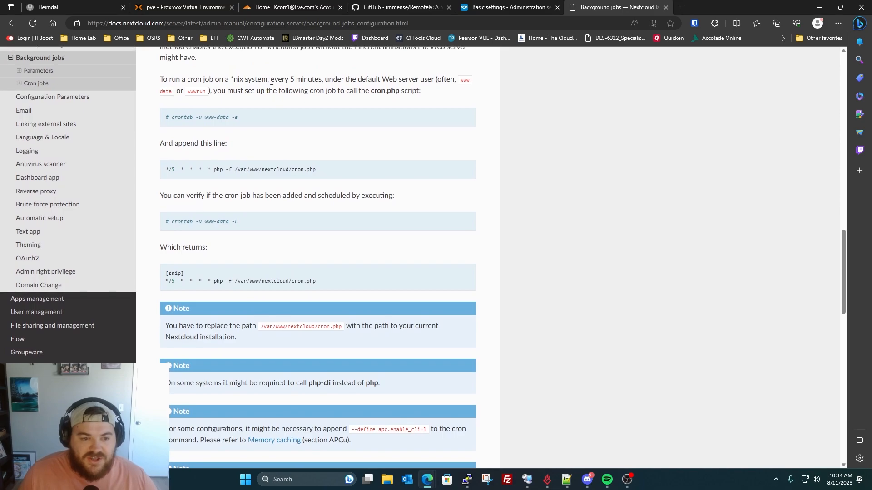
{"action": "mouse_move", "coordinate": [273, 80]}
{"action": "left_mouse_down"}
{"action": "mouse_move", "coordinate": [324, 80]}
{"action": "mouse_move", "coordinate": [272, 80]}
{"action": "left_mouse_up"}
{"action": "left_click", "coordinate": [318, 81]}
{"action": "left_click", "coordinate": [272, 80]}
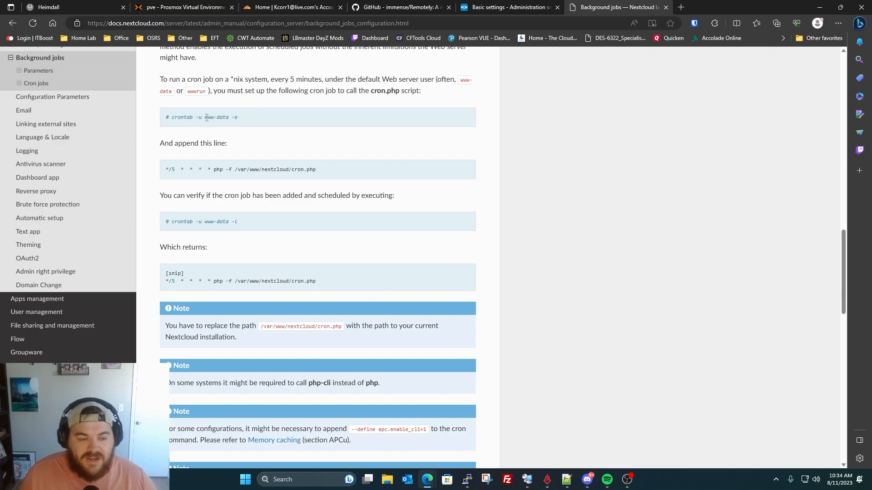
Note the www-data crontab editing command and place the PuTTY window beside it.
{"action": "left_click_drag", "start_coordinate": [204, 118], "coordinate": [172, 117]}
{"action": "left_click", "coordinate": [240, 118]}
{"action": "left_click", "coordinate": [249, 120]}
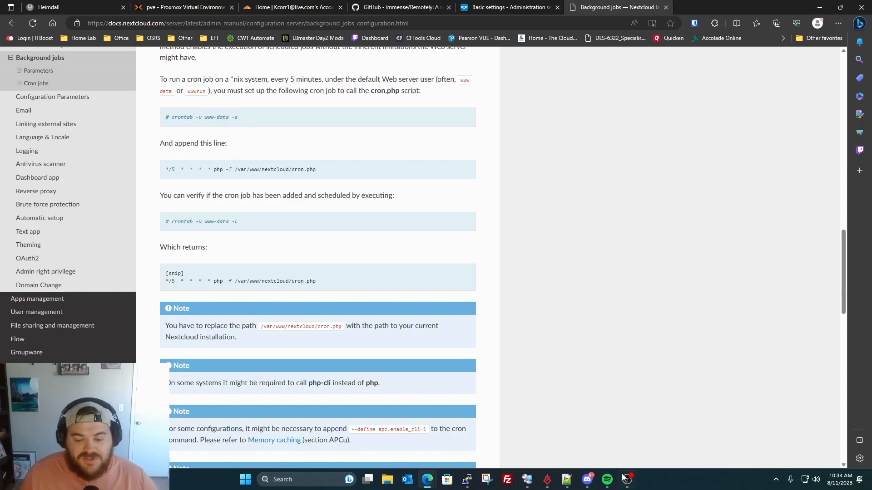
{"action": "left_click", "coordinate": [467, 480]}
{"action": "left_click_drag", "start_coordinate": [451, 97], "coordinate": [607, 77]}
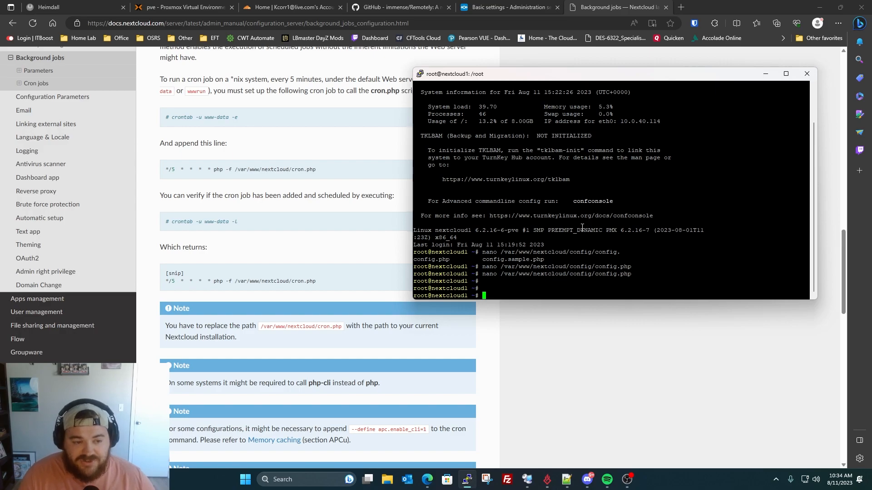
Add '*/5 * * * * php -f /var/www/nextcloud/cron.php' to www-data's crontab and save with :wq.
{"action": "type", "text": "crontab -u www-data -e"}
{"action": "key", "text": "Return"}
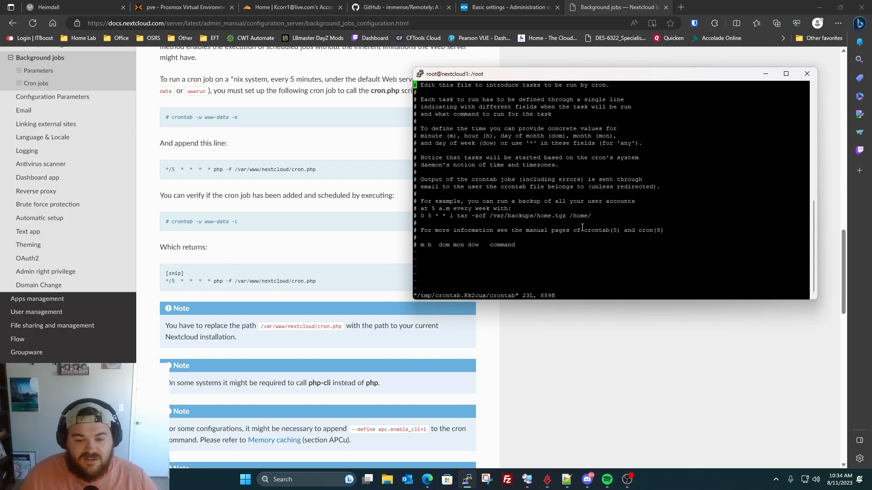
{"action": "key", "text": "Down"}
{"action": "key", "text": "Down"}
{"action": "key", "text": "Down"}
{"action": "key", "text": "Down"}
{"action": "key", "text": "Down"}
{"action": "key", "text": "Down"}
{"action": "key", "text": "Down"}
{"action": "key", "text": "Down"}
{"action": "key", "text": "Down"}
{"action": "key", "text": "Down"}
{"action": "key", "text": "Down"}
{"action": "key", "text": "Down"}
{"action": "key", "text": "Down"}
{"action": "key", "text": "Down"}
{"action": "key", "text": "Down"}
{"action": "key", "text": "Down"}
{"action": "key", "text": "Down"}
{"action": "key", "text": "Down"}
{"action": "key", "text": "Down"}
{"action": "key", "text": "Down"}
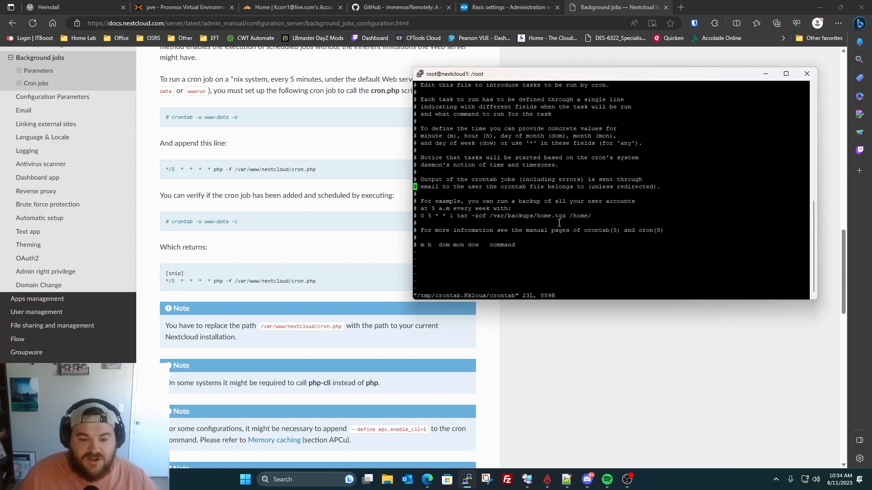
{"action": "key", "text": "Right"}
{"action": "key", "text": "Right"}
{"action": "key", "text": "Right"}
{"action": "key", "text": "Right"}
{"action": "key", "text": "Right"}
{"action": "key", "text": "Right"}
{"action": "key", "text": "Right"}
{"action": "key", "text": "Right"}
{"action": "key", "text": "Right"}
{"action": "key", "text": "Right"}
{"action": "key", "text": "Right"}
{"action": "key", "text": "Right"}
{"action": "key", "text": "Right"}
{"action": "key", "text": "Right"}
{"action": "key", "text": "Right"}
{"action": "key", "text": "Right"}
{"action": "key", "text": "Right"}
{"action": "key", "text": "Right"}
{"action": "key", "text": "Right"}
{"action": "key", "text": "Right"}
{"action": "key", "text": "Right"}
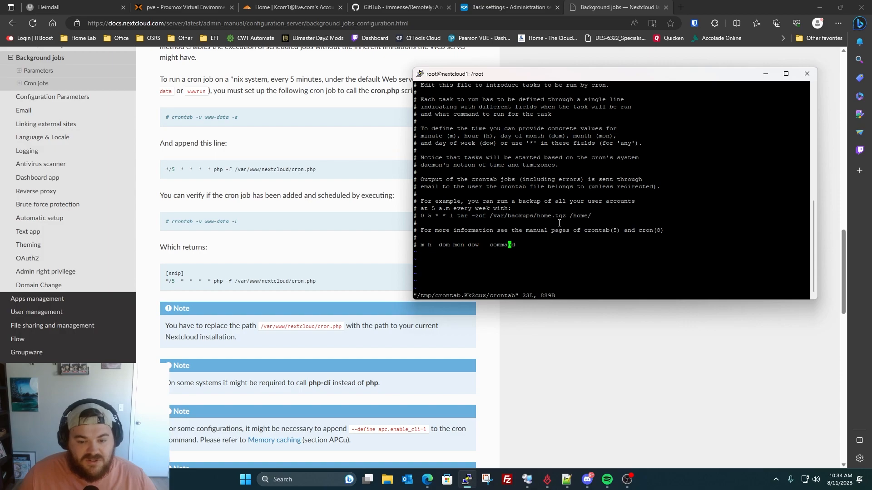
{"action": "key", "text": "a"}
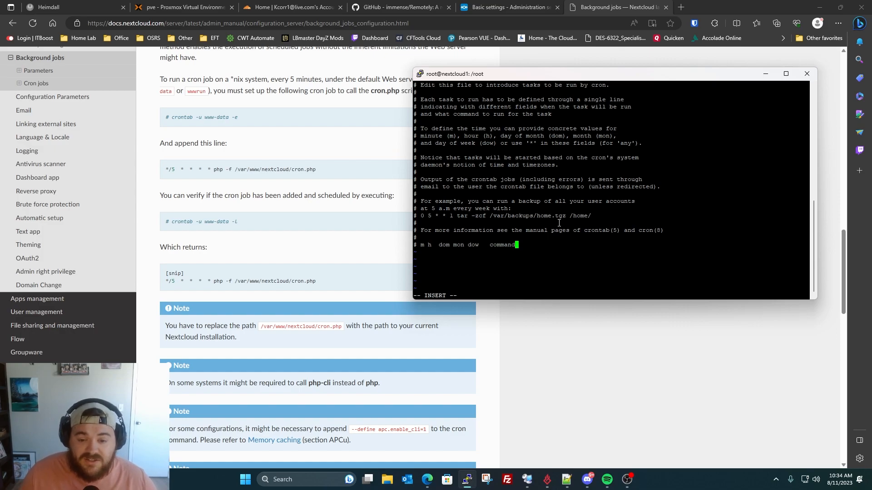
{"action": "key", "text": "Return"}
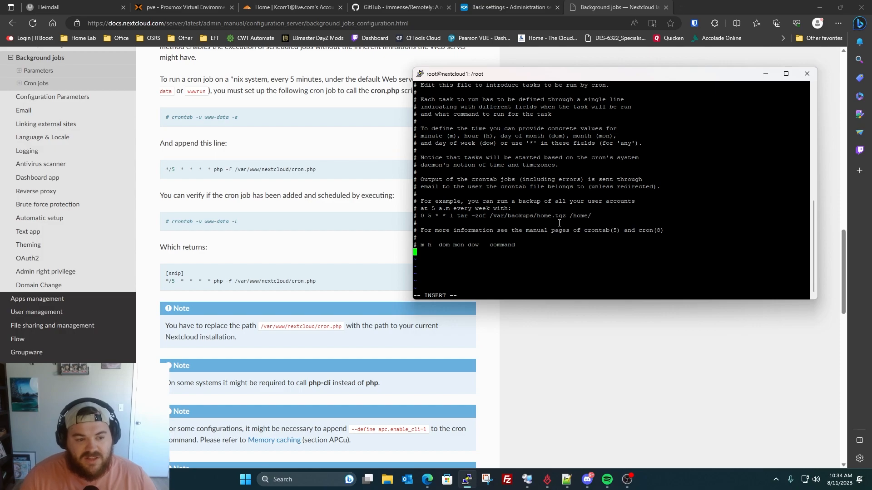
{"action": "type", "text": "*/"}
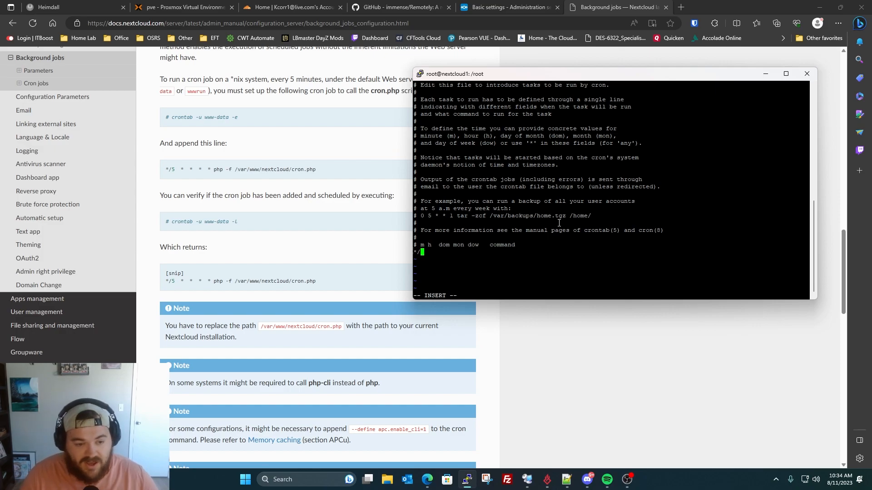
{"action": "type", "text": "5 * * * *"}
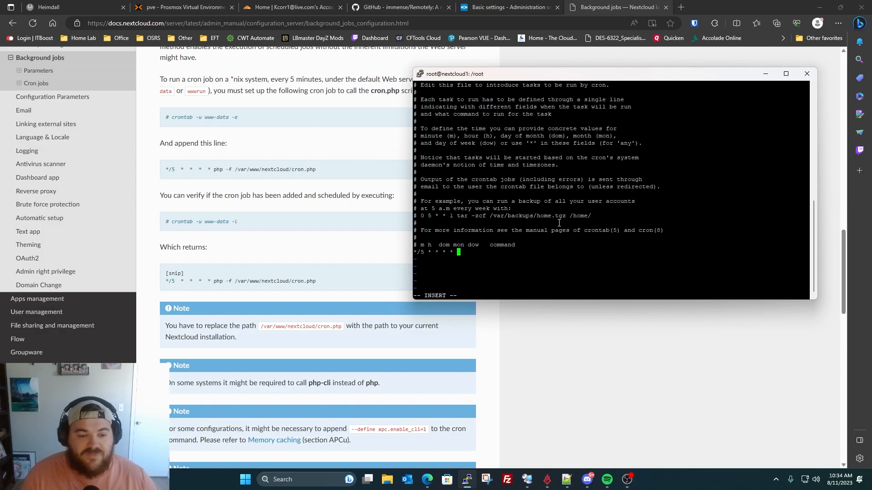
{"action": "type", "text": " php -f /"}
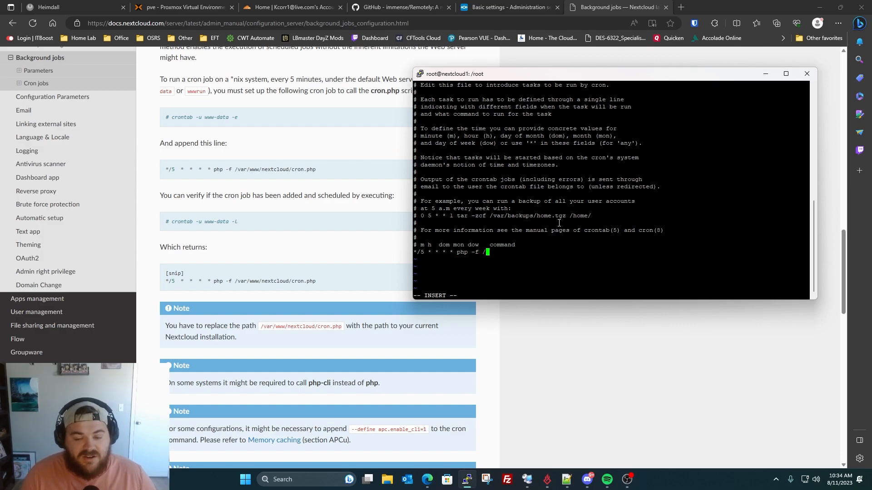
{"action": "type", "text": "var/www/ne"}
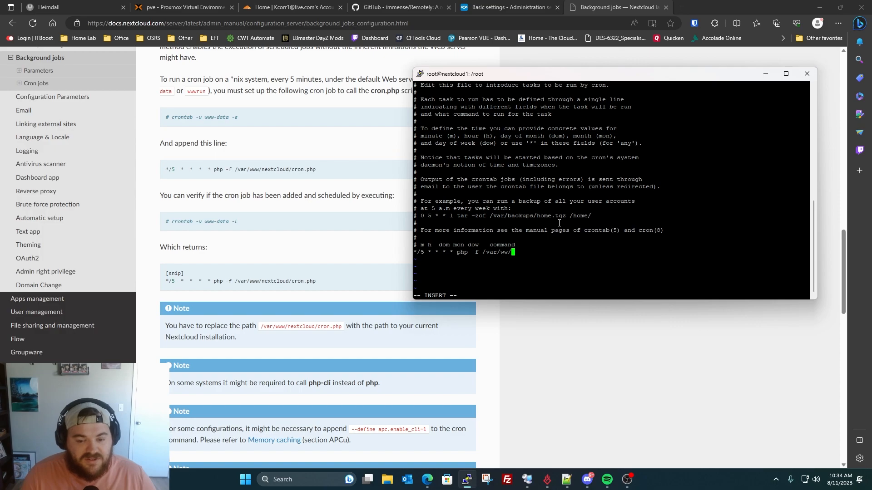
{"action": "type", "text": "xt"}
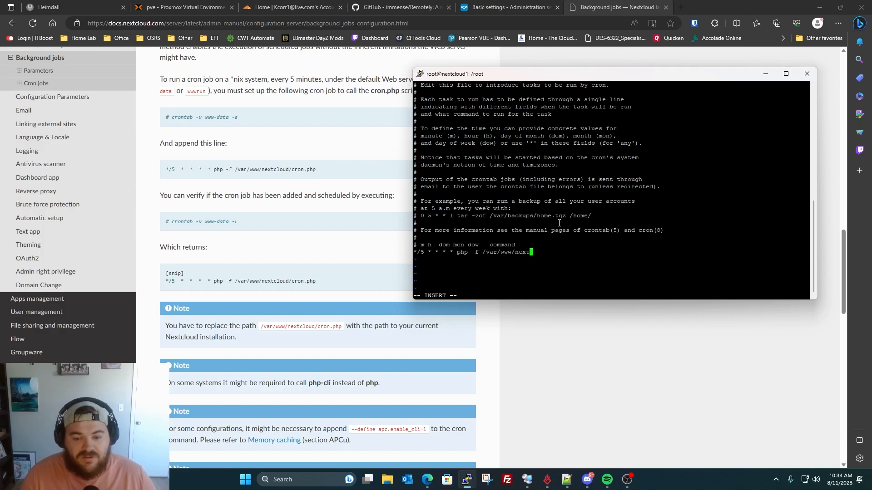
{"action": "type", "text": "cloud/cron.php"}
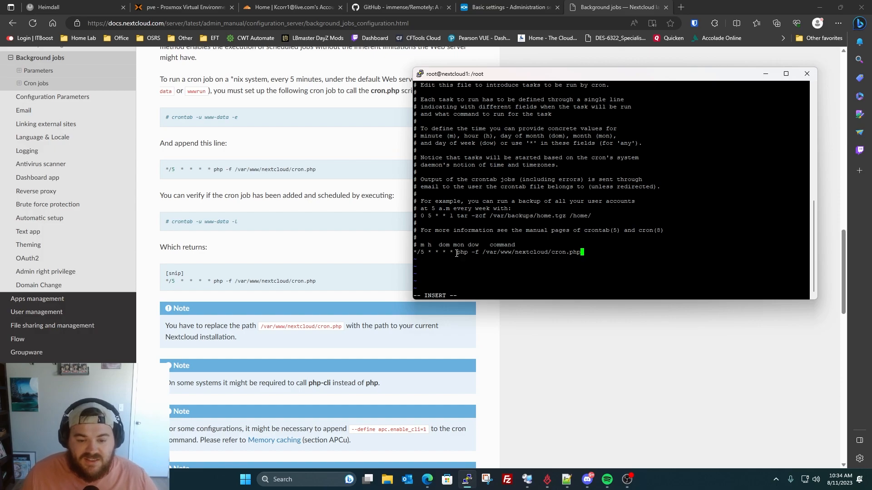
{"action": "left_click_drag", "start_coordinate": [453, 253], "coordinate": [580, 255]}
{"action": "left_click", "coordinate": [587, 254]}
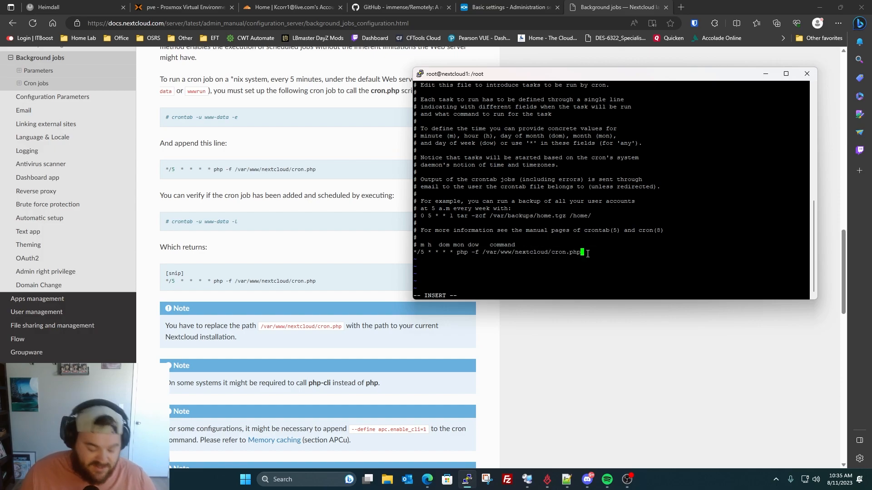
{"action": "key", "text": "Escape"}
{"action": "type", "text": ":"}
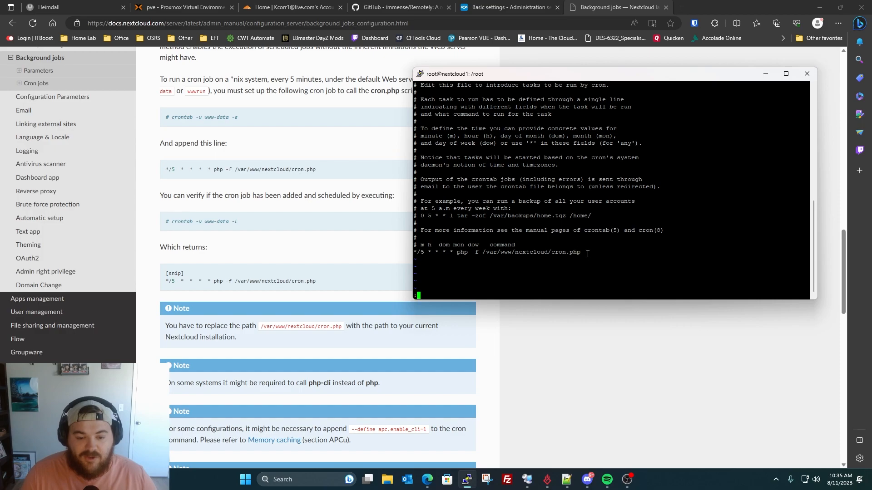
{"action": "type", "text": "wq"}
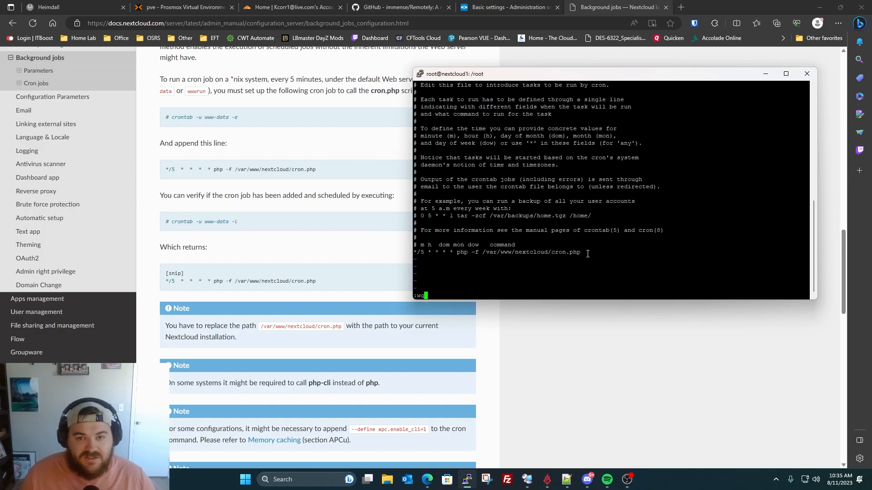
Save the edited www-data crontab so PuTTY confirms it was installed.
{"action": "key", "text": "Return"}
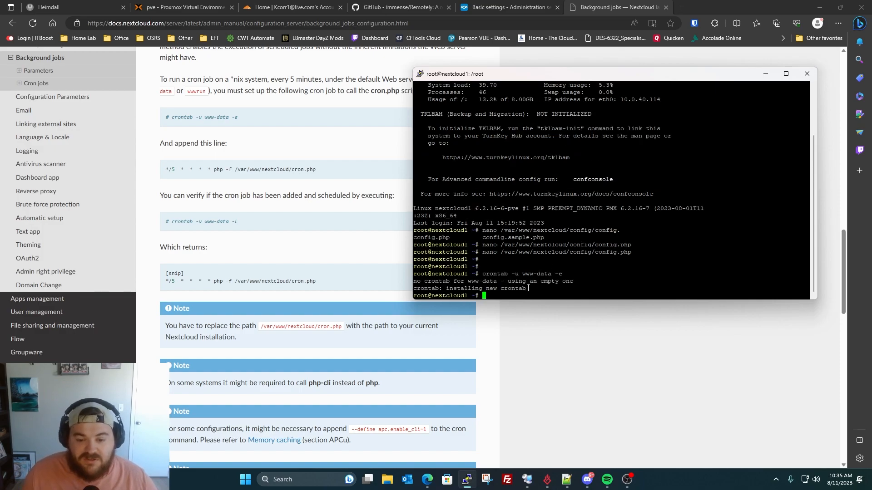
{"action": "left_click_drag", "start_coordinate": [525, 289], "coordinate": [418, 289]}
{"action": "left_click", "coordinate": [497, 297]}
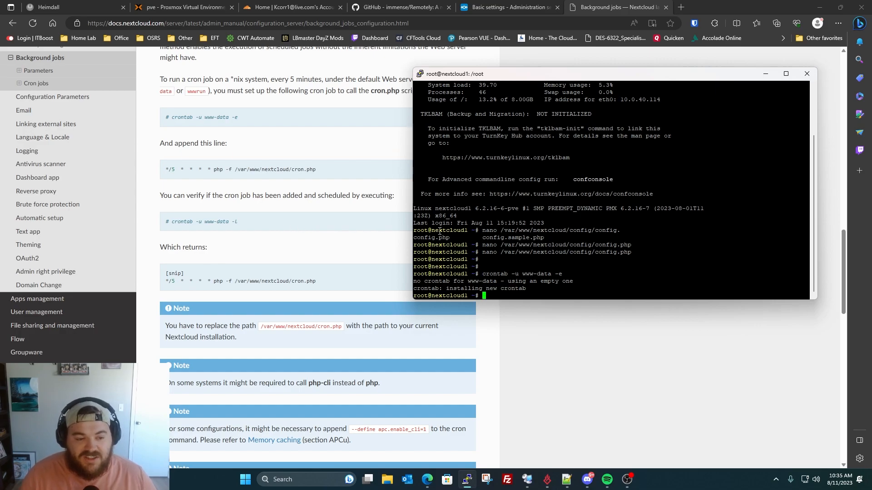
List www-data's crontab with crontab -u www-data -l and confirm the cron.php entry is present.
{"action": "type", "text": "cront"}
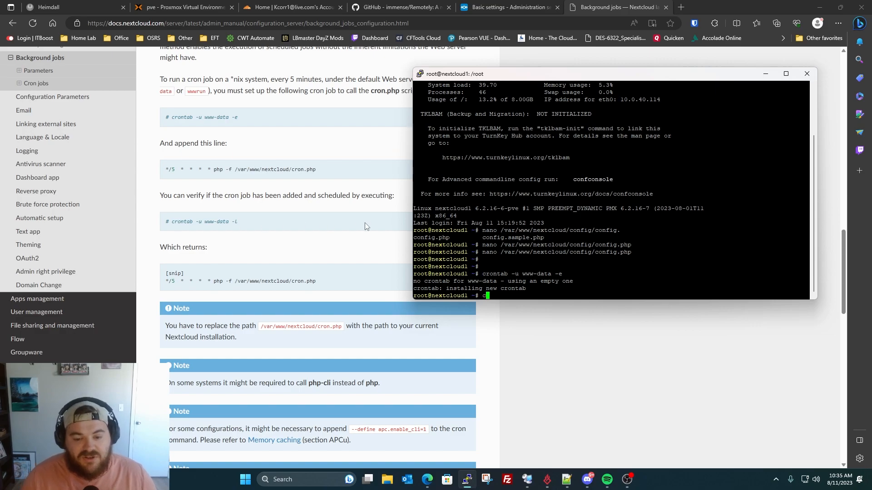
{"action": "type", "text": "ab -u www-data -l"}
{"action": "key", "text": "Return"}
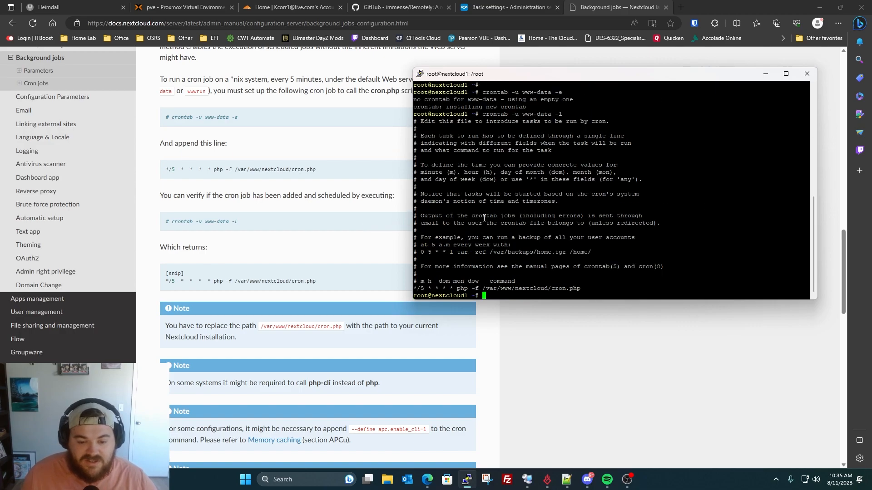
{"action": "left_click_drag", "start_coordinate": [586, 288], "coordinate": [416, 284]}
{"action": "left_click", "coordinate": [419, 287]}
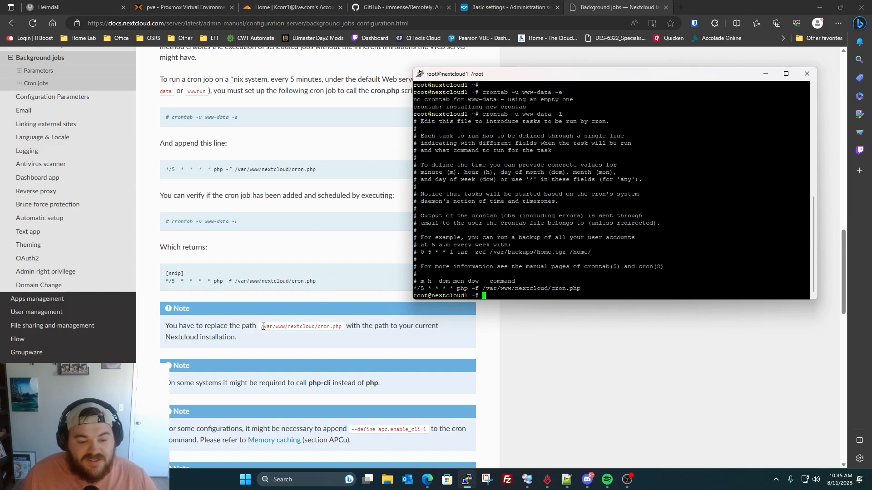
{"action": "left_click_drag", "start_coordinate": [482, 288], "coordinate": [580, 291]}
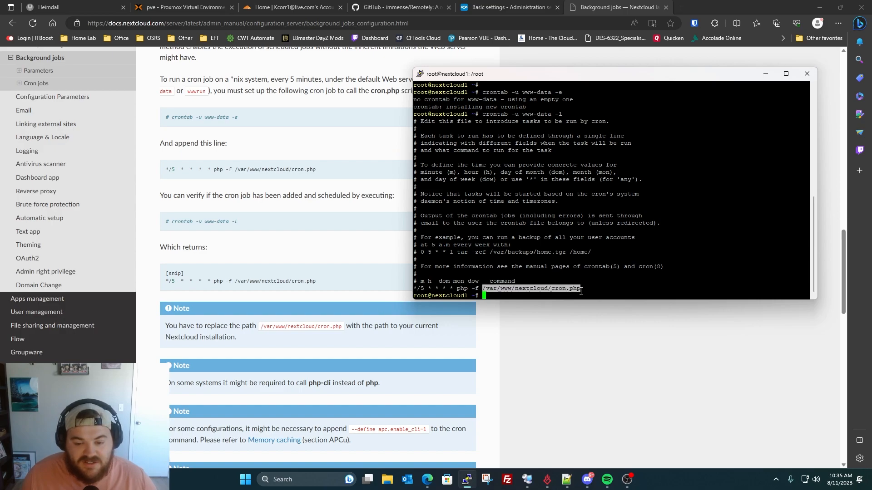
{"action": "left_click", "coordinate": [527, 291]}
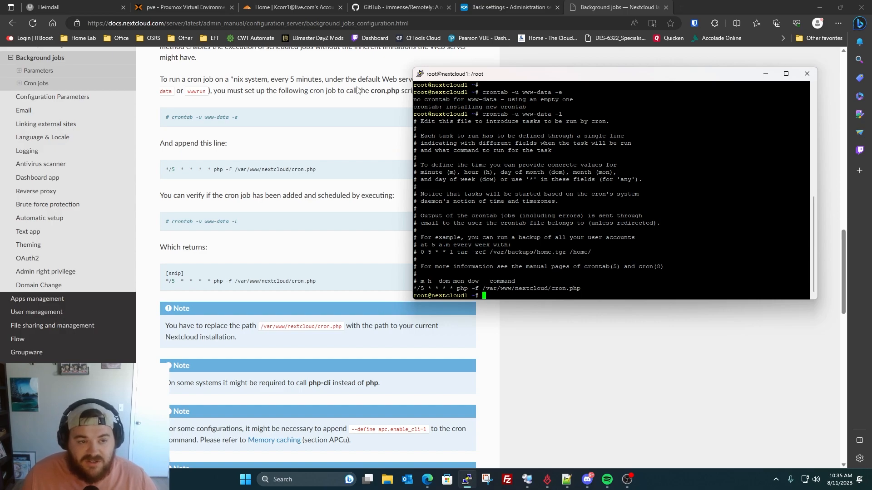
{"action": "left_click", "coordinate": [521, 8]}
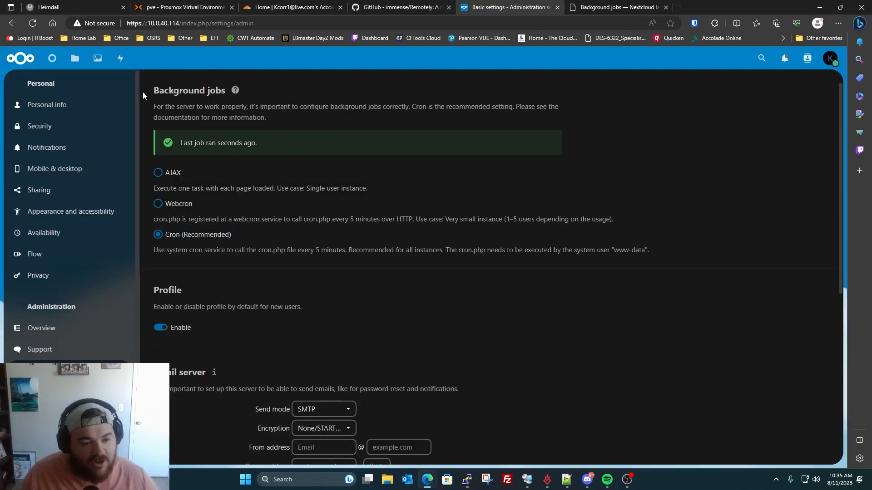
Reload Basic settings and check that Background jobs reports the last cron run 3 minutes ago.
{"action": "left_click", "coordinate": [33, 23]}
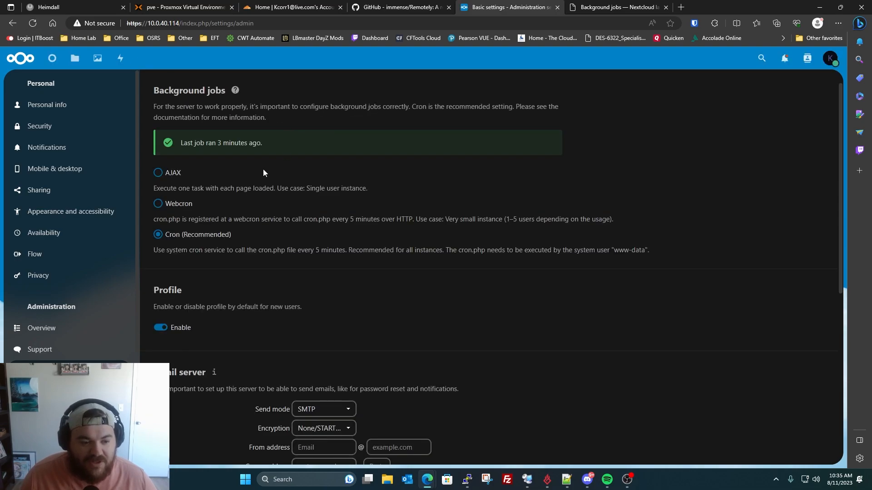
{"action": "left_click_drag", "start_coordinate": [266, 147], "coordinate": [180, 143]}
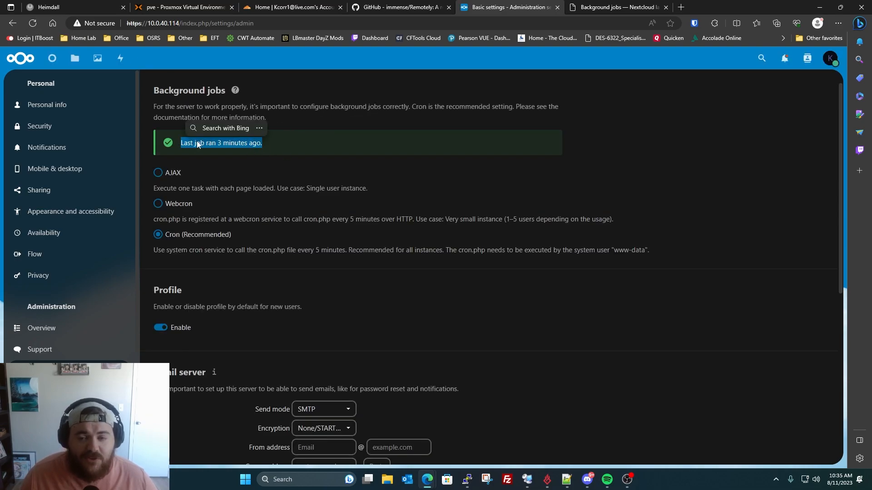
{"action": "left_click", "coordinate": [197, 144]}
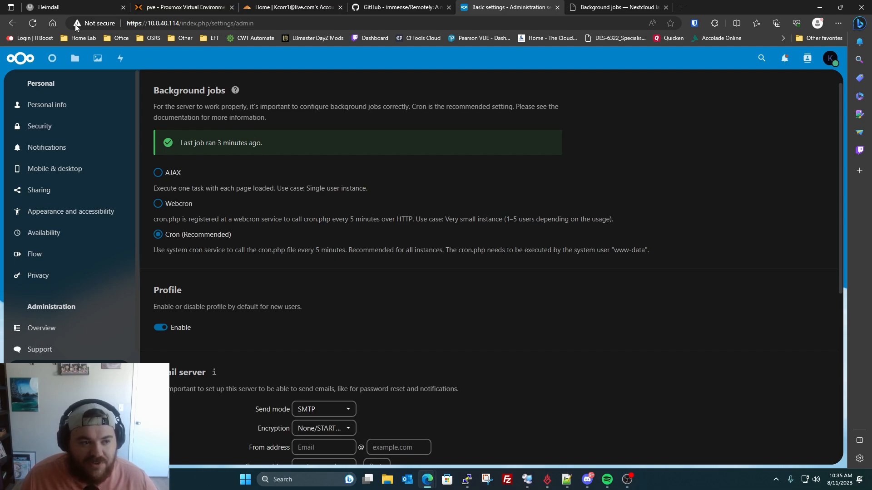
{"action": "scroll", "coordinate": [317, 179], "scroll_direction": "down", "scroll_amount": 4}
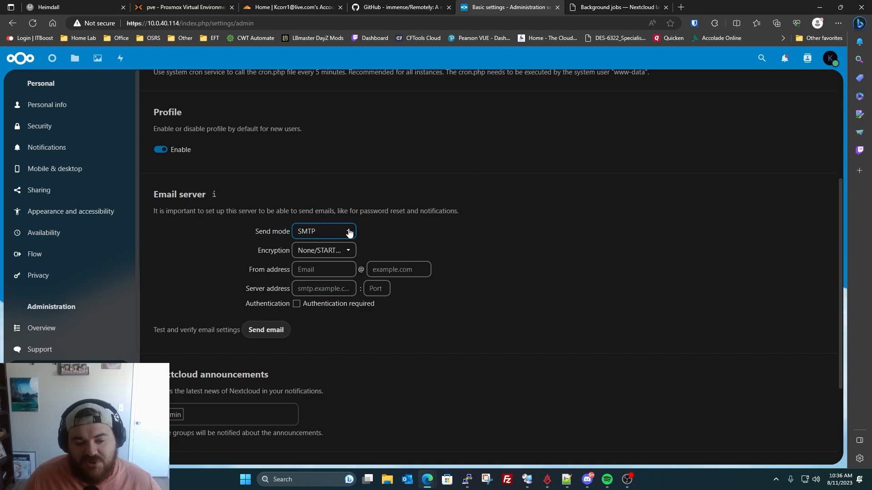
Keep the email send mode as SMTP with None/STARTTLS encryption.
{"action": "left_click", "coordinate": [349, 232]}
{"action": "left_click", "coordinate": [325, 243]}
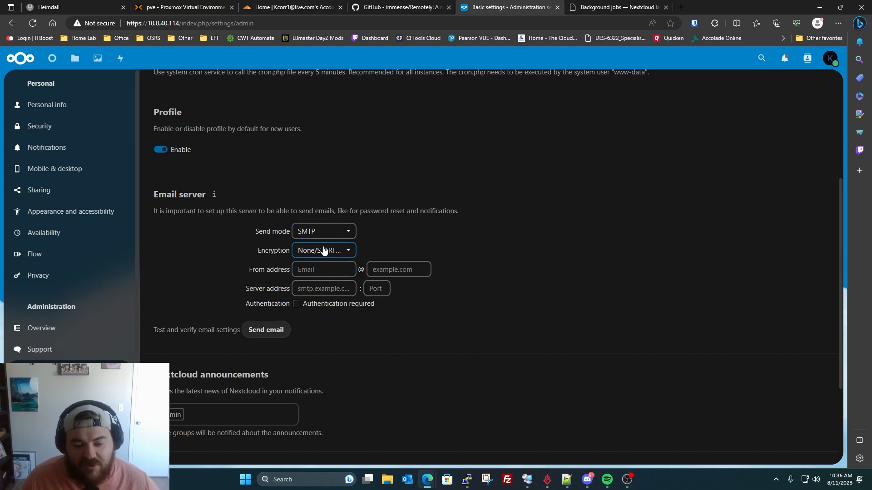
{"action": "left_click", "coordinate": [333, 272]}
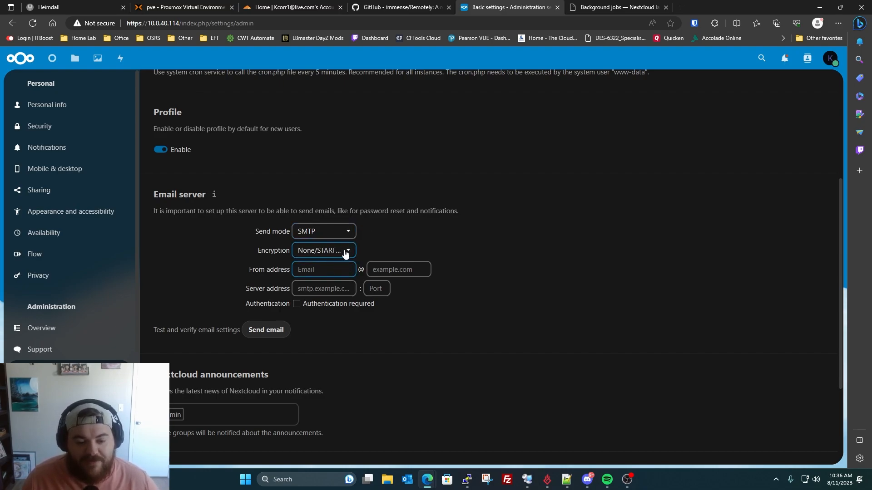
{"action": "left_click", "coordinate": [347, 250]}
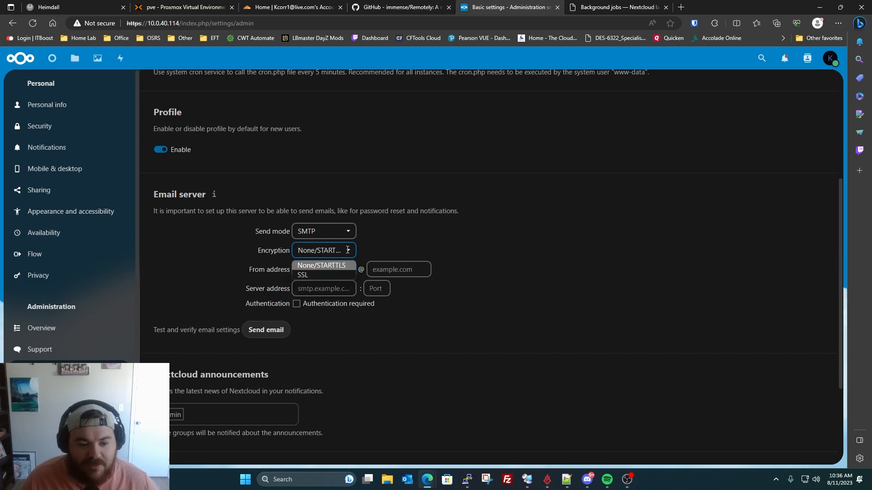
{"action": "left_click", "coordinate": [344, 265]}
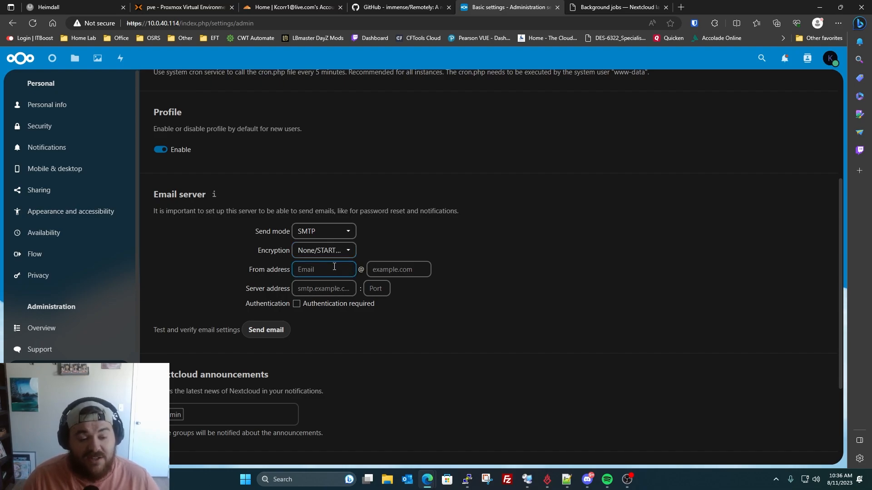
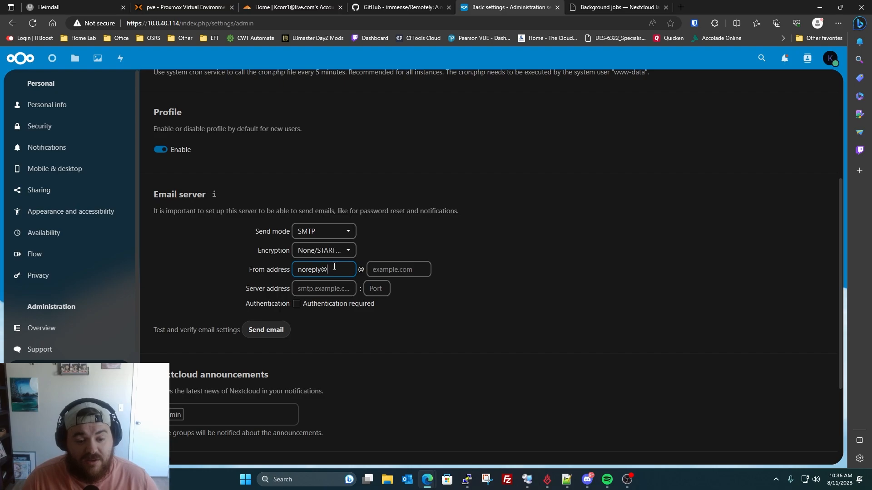
Set the sender to noreply at domain corr.cloud, with server mail.corr.cloud on port 25.
{"action": "key", "text": "Tab"}
{"action": "key", "text": "Tab"}
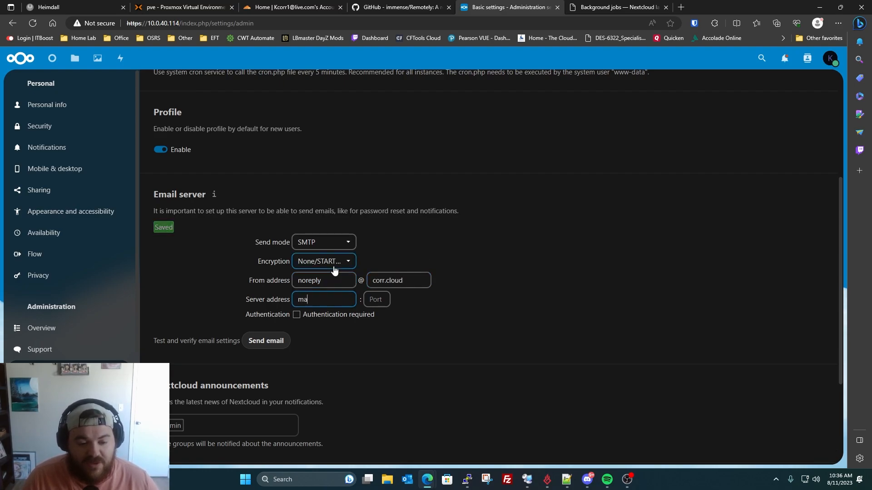
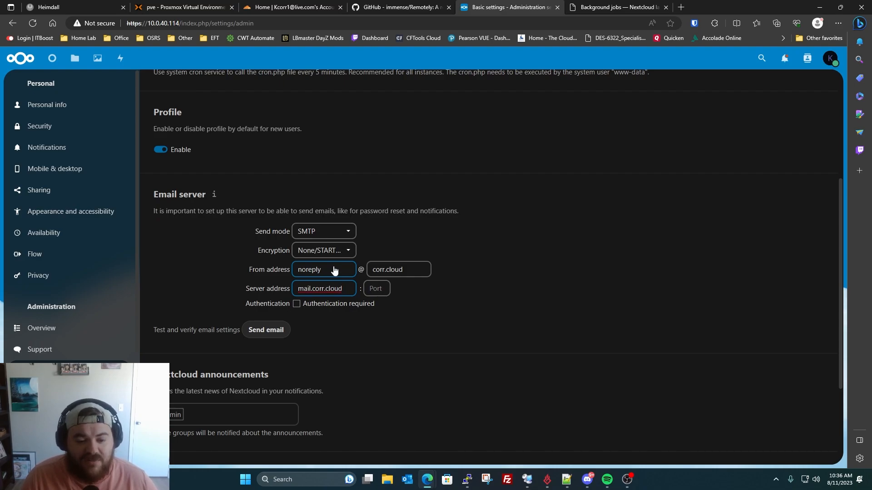
{"action": "key", "text": "Tab"}
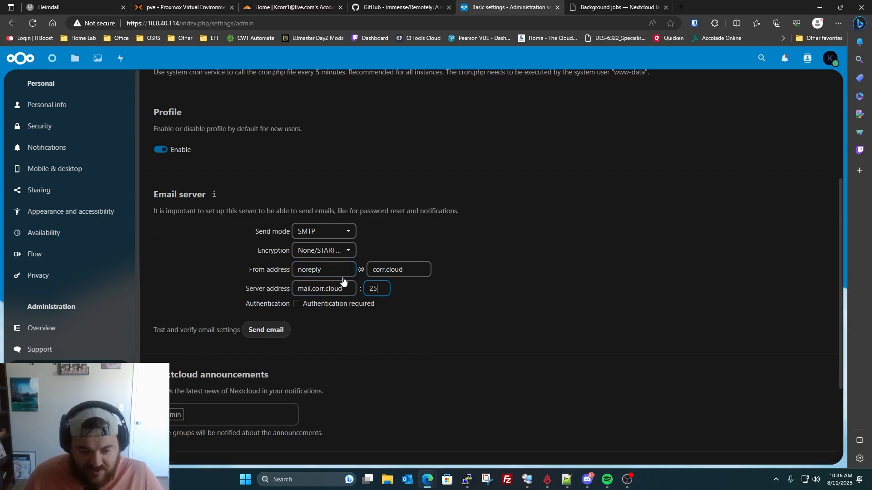
{"action": "scroll", "coordinate": [291, 332], "scroll_direction": "down", "scroll_amount": 1}
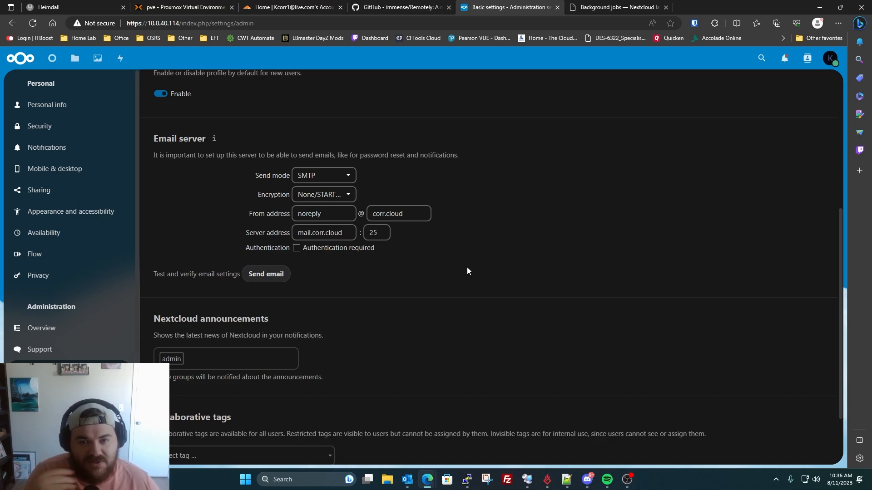
{"action": "scroll", "coordinate": [464, 239], "scroll_direction": "down", "scroll_amount": 1}
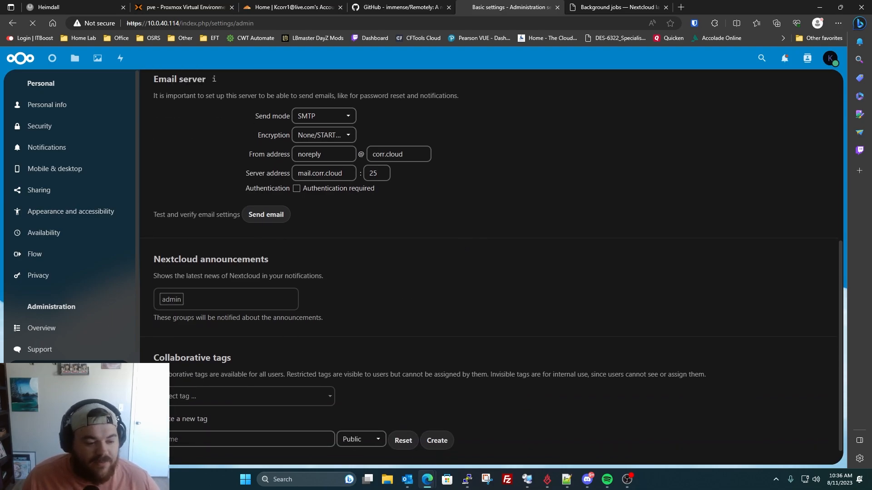
{"action": "left_click", "coordinate": [40, 393]}
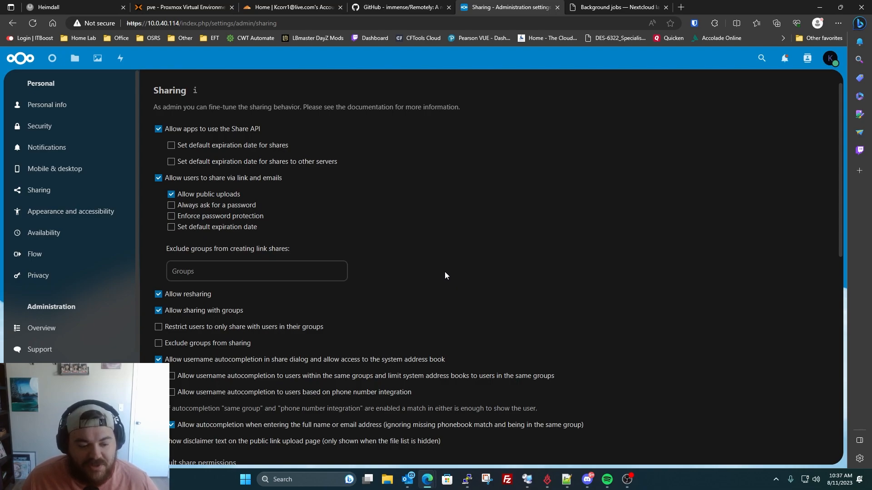
{"action": "scroll", "coordinate": [445, 275], "scroll_direction": "down", "scroll_amount": 1}
{"action": "scroll", "coordinate": [443, 272], "scroll_direction": "up", "scroll_amount": 1}
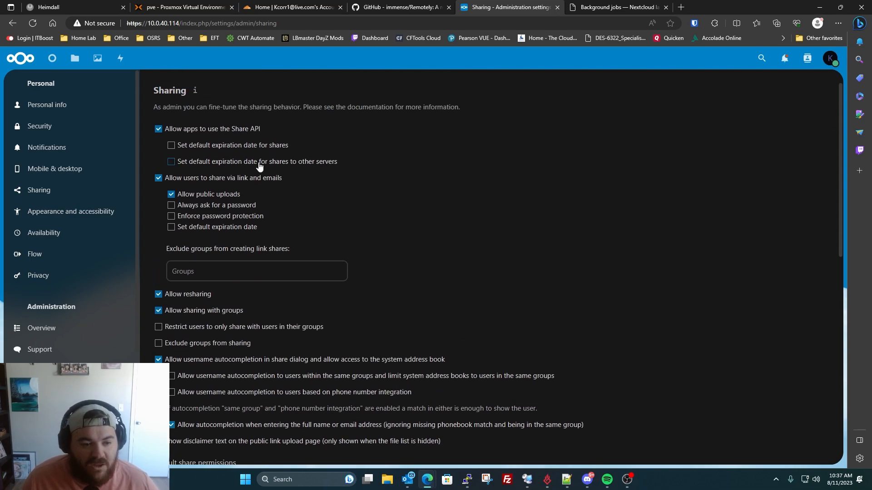
{"action": "scroll", "coordinate": [409, 257], "scroll_direction": "down", "scroll_amount": 3}
{"action": "scroll", "coordinate": [420, 263], "scroll_direction": "down", "scroll_amount": 1}
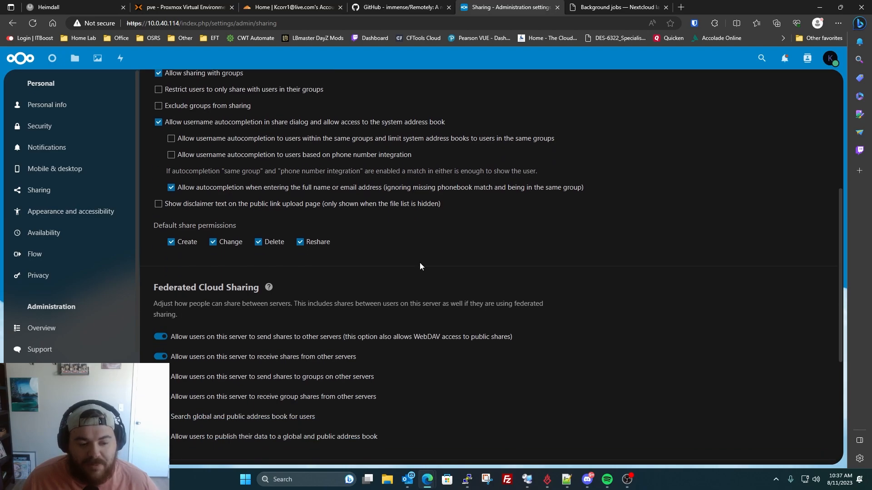
{"action": "scroll", "coordinate": [419, 263], "scroll_direction": "down", "scroll_amount": 1}
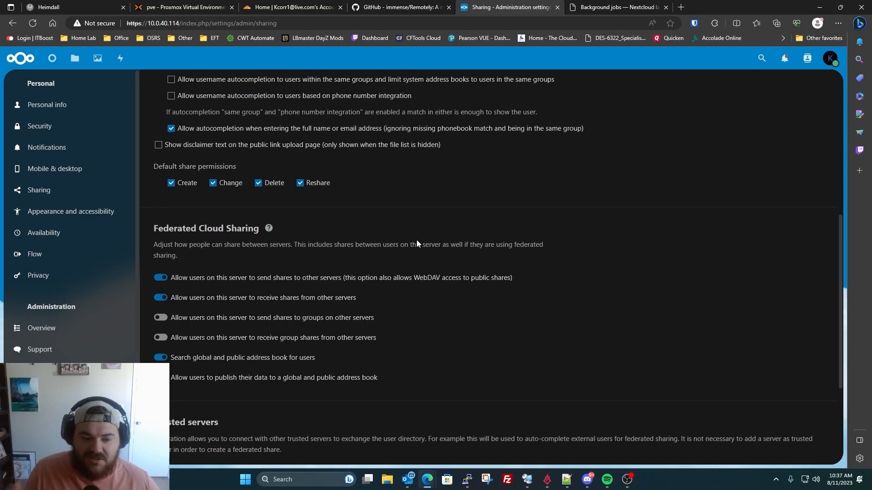
{"action": "scroll", "coordinate": [416, 243], "scroll_direction": "down", "scroll_amount": 1}
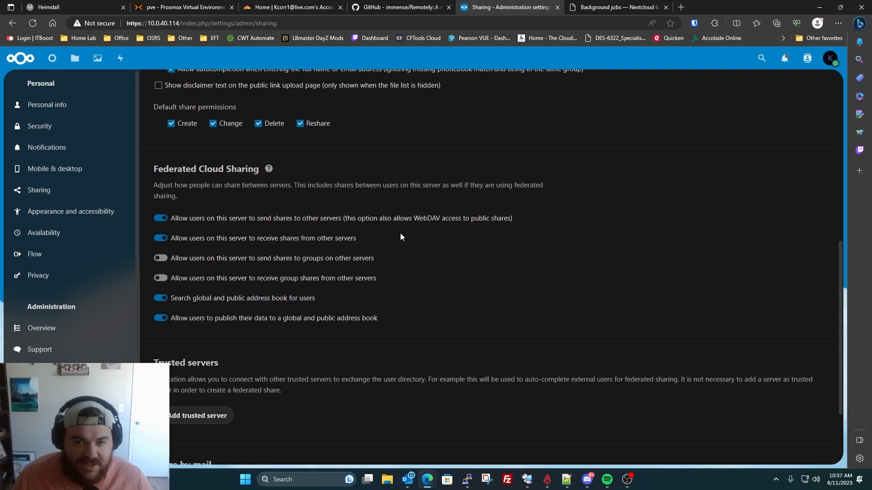
{"action": "scroll", "coordinate": [399, 233], "scroll_direction": "down", "scroll_amount": 1}
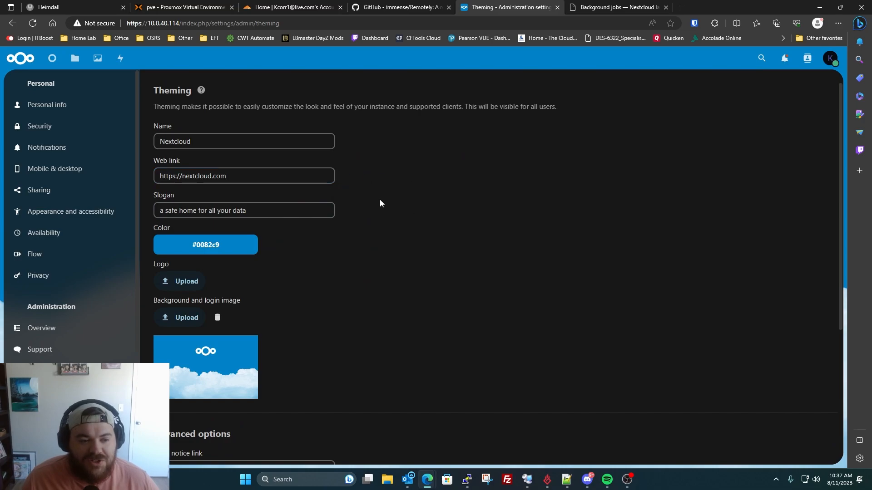
{"action": "left_click_drag", "start_coordinate": [192, 139], "coordinate": [133, 137]}
{"action": "type", "text": "Corr Cloud"}
{"action": "left_click_drag", "start_coordinate": [241, 177], "coordinate": [83, 160]}
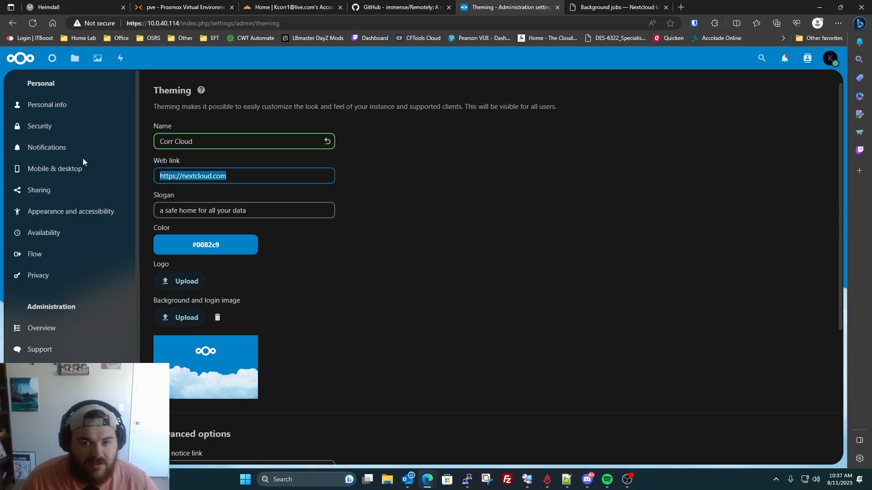
{"action": "key", "text": "End"}
{"action": "key", "text": "BackSpace"}
{"action": "key", "text": "BackSpace"}
{"action": "key", "text": "BackSpace"}
{"action": "key", "text": "BackSpace"}
{"action": "key", "text": "BackSpace"}
{"action": "key", "text": "BackSpace"}
{"action": "key", "text": "BackSpace"}
{"action": "key", "text": "BackSpace"}
{"action": "key", "text": "BackSpace"}
{"action": "key", "text": "BackSpace"}
{"action": "key", "text": "BackSpace"}
{"action": "key", "text": "BackSpace"}
{"action": "key", "text": "BackSpace"}
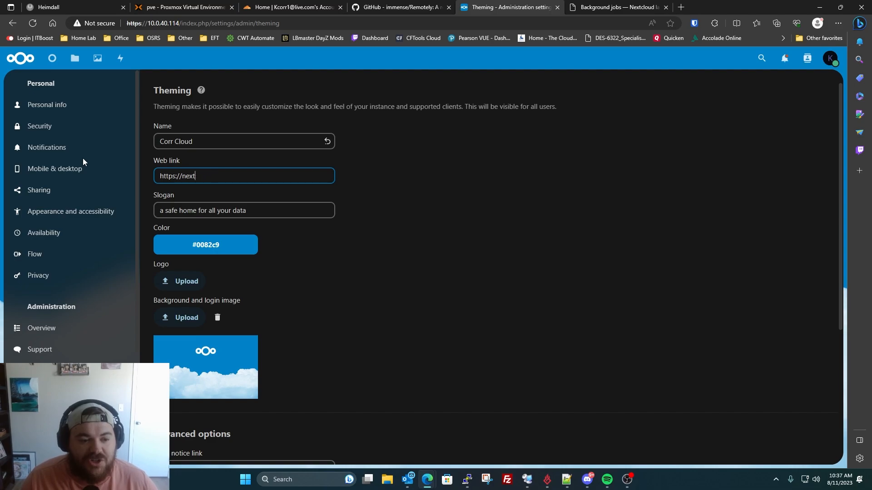
{"action": "type", "text": "corr."}
{"action": "key", "text": "BackSpace"}
{"action": "key", "text": "BackSpace"}
{"action": "key", "text": "BackSpace"}
{"action": "key", "text": "BackSpace"}
{"action": "key", "text": "BackSpace"}
{"action": "type", "text": "share2.corr.cloud"}
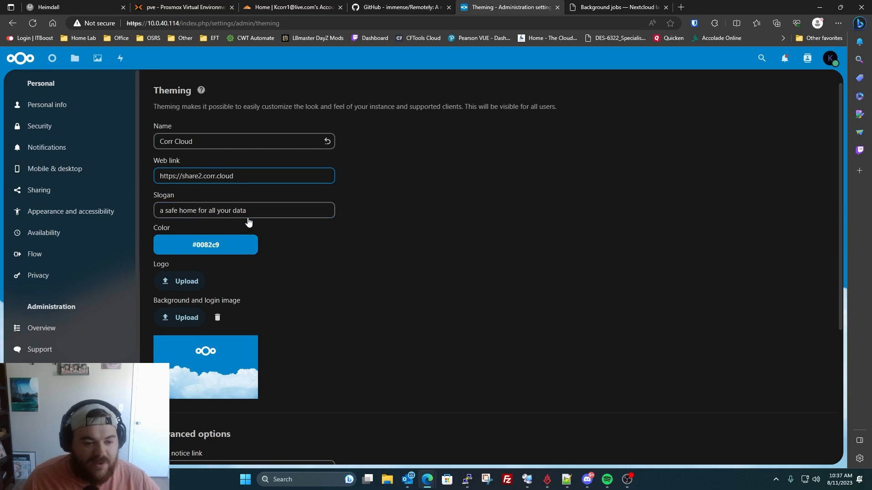
{"action": "scroll", "coordinate": [337, 237], "scroll_direction": "down", "scroll_amount": 2}
{"action": "scroll", "coordinate": [337, 241], "scroll_direction": "down", "scroll_amount": 2}
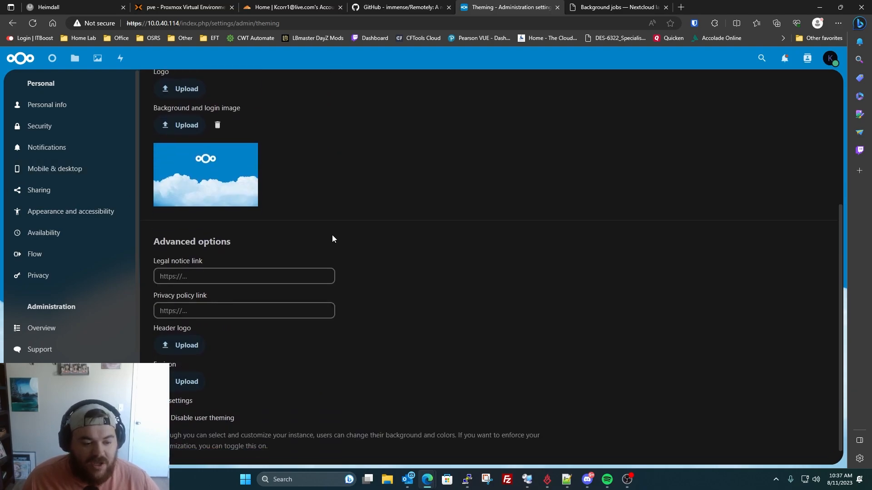
{"action": "scroll", "coordinate": [378, 303], "scroll_direction": "up", "scroll_amount": 3}
{"action": "scroll", "coordinate": [379, 303], "scroll_direction": "up", "scroll_amount": 2}
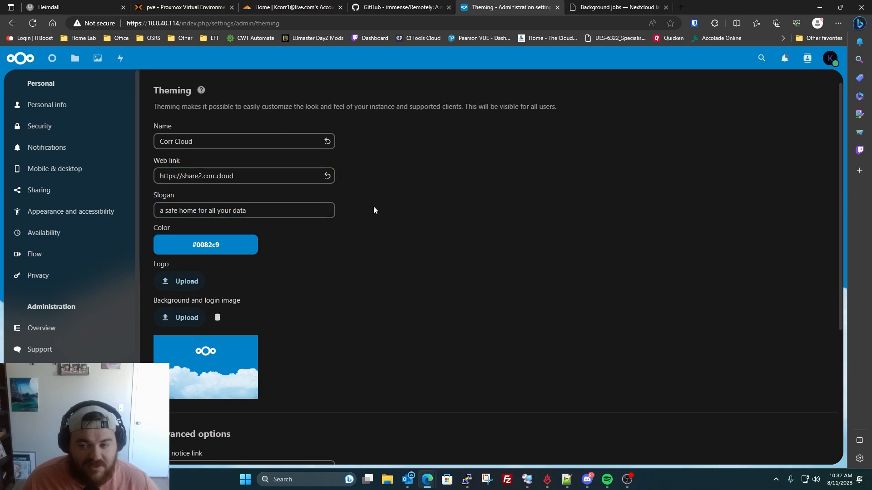
{"action": "scroll", "coordinate": [82, 331], "scroll_direction": "down", "scroll_amount": 3}
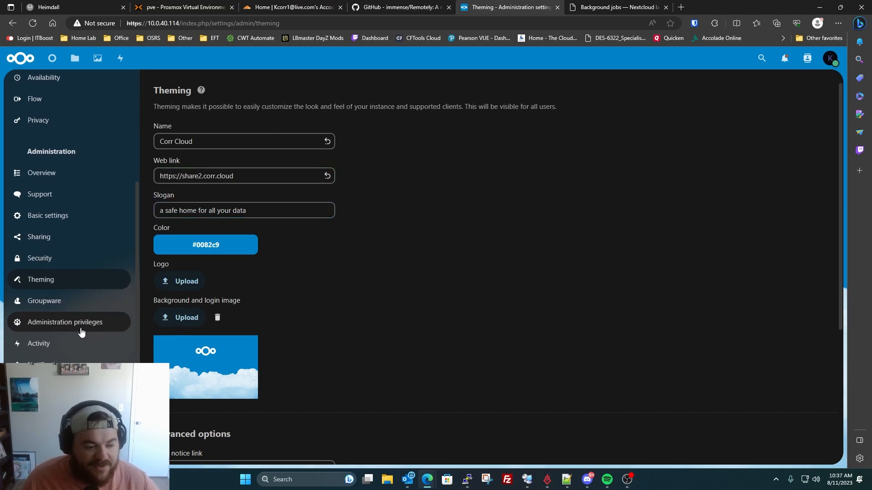
{"action": "scroll", "coordinate": [60, 213], "scroll_direction": "up", "scroll_amount": 3}
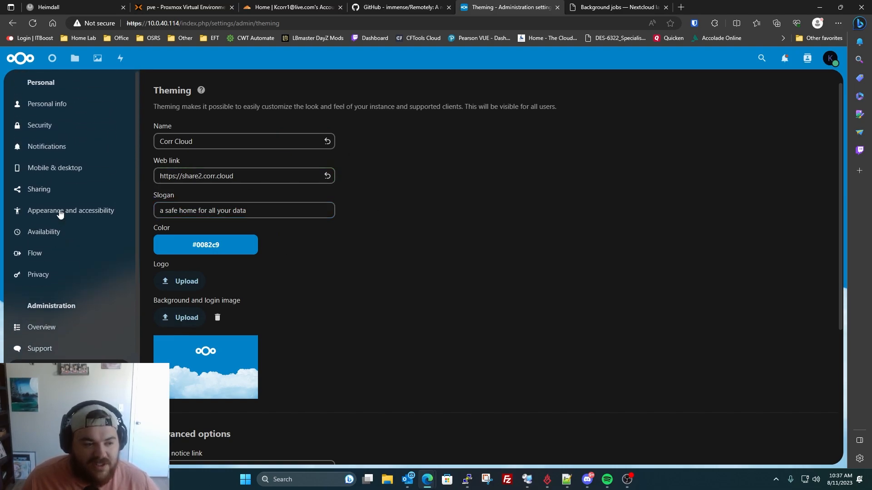
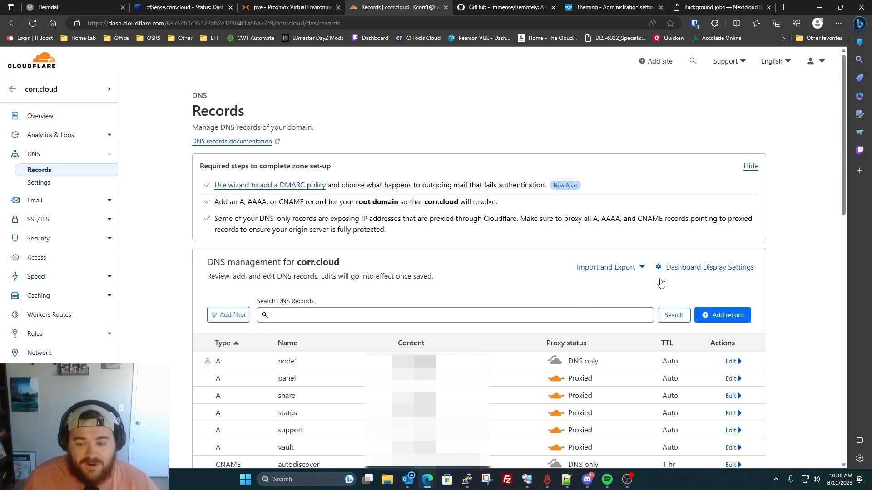
Add a proxied A record 'share2' pointing to node1's address 104.6.18.42.
{"action": "left_click", "coordinate": [720, 316]}
{"action": "left_click", "coordinate": [334, 372]}
{"action": "type", "text": "share2"}
{"action": "key", "text": "Tab"}
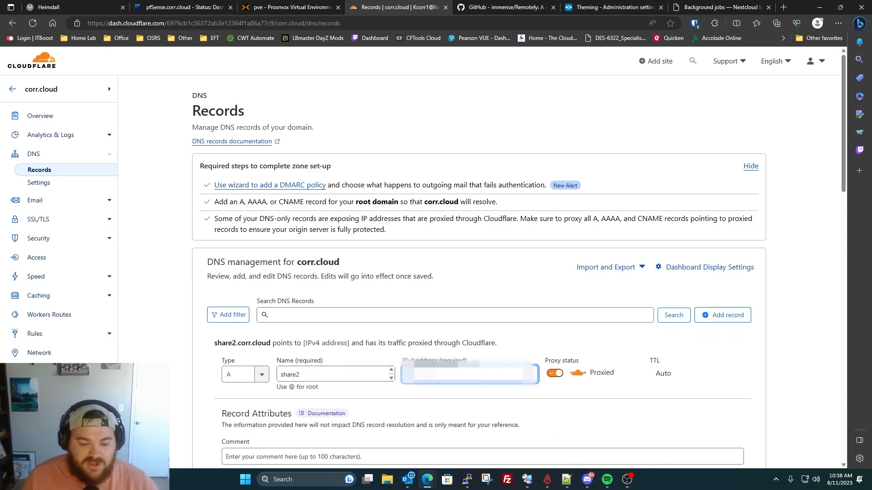
{"action": "scroll", "coordinate": [420, 410], "scroll_direction": "down", "scroll_amount": 3}
{"action": "left_click", "coordinate": [420, 413]}
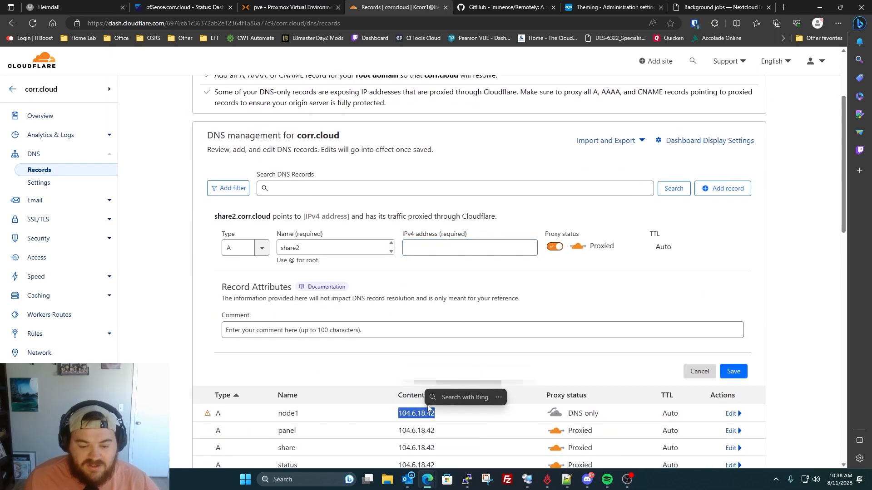
{"action": "scroll", "coordinate": [422, 400], "scroll_direction": "up", "scroll_amount": 3}
{"action": "type", "text": "104.6.18.42"}
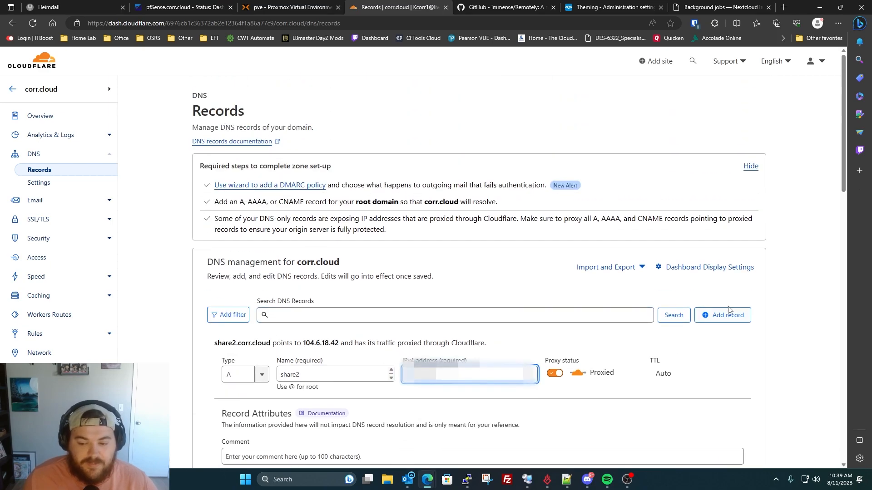
{"action": "scroll", "coordinate": [723, 320], "scroll_direction": "down", "scroll_amount": 1}
{"action": "left_click", "coordinate": [732, 436]}
{"action": "scroll", "coordinate": [679, 322], "scroll_direction": "up", "scroll_amount": 2}
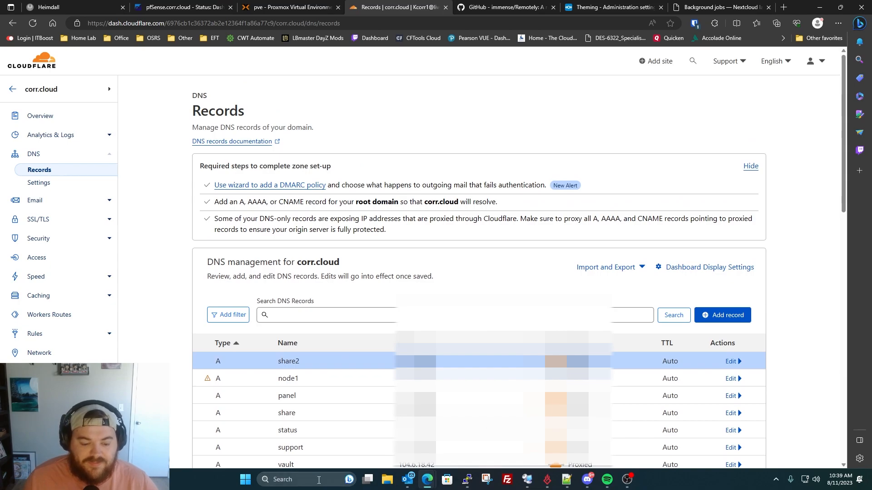
{"action": "left_click", "coordinate": [319, 480]}
Ping share2.corr.cloud from Command Prompt to confirm it resolves via Cloudflare, then close it.
{"action": "type", "text": "cmd"}
{"action": "key", "text": "Return"}
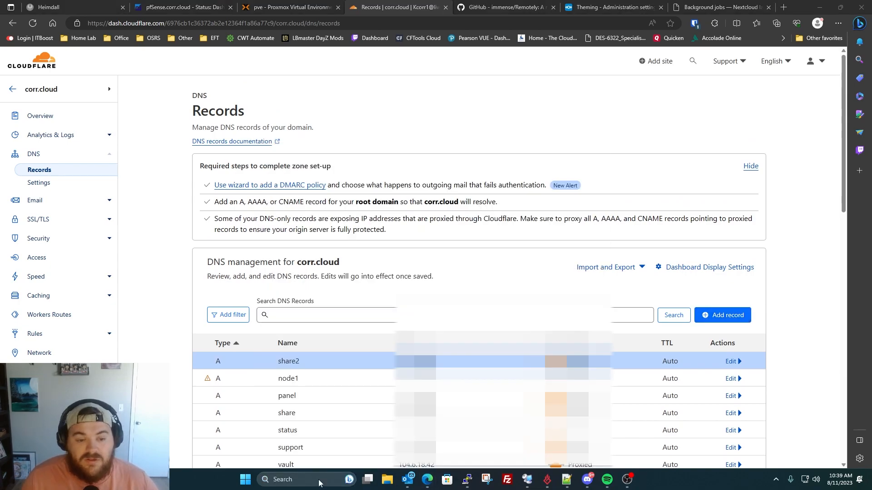
{"action": "type", "text": "share2."}
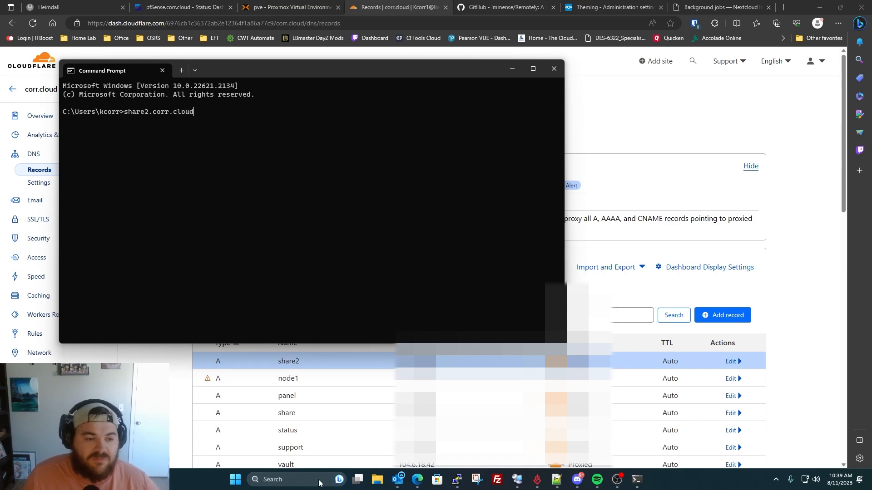
{"action": "type", "text": "corr.cloud"}
{"action": "key", "text": "Home"}
{"action": "type", "text": "ping"}
{"action": "key", "text": "Return"}
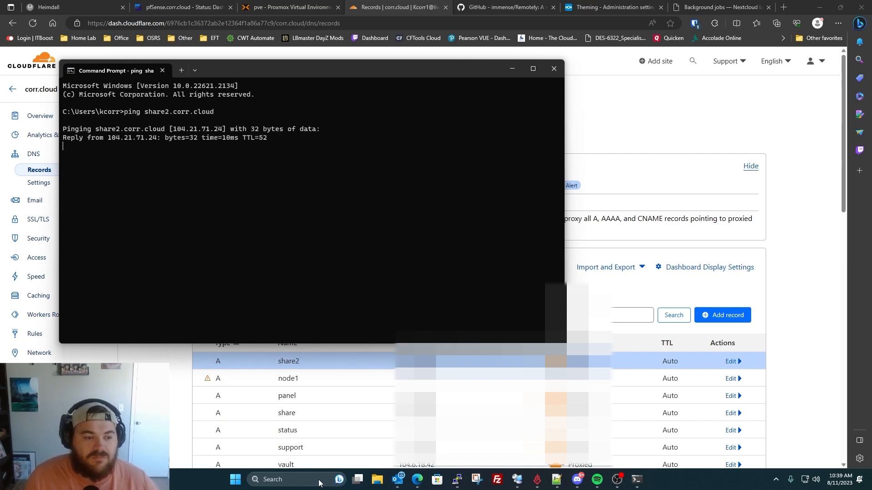
{"action": "key", "text": "ctrl+c"}
{"action": "left_click", "coordinate": [554, 68]}
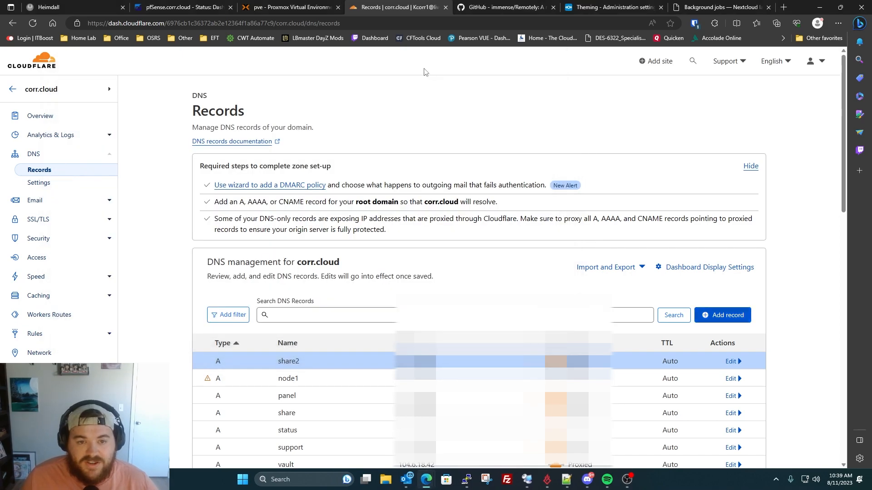
Start a new certificate entry under pfSense Services > Acme Certificates.
{"action": "left_click", "coordinate": [303, 6]}
{"action": "left_click", "coordinate": [213, 7]}
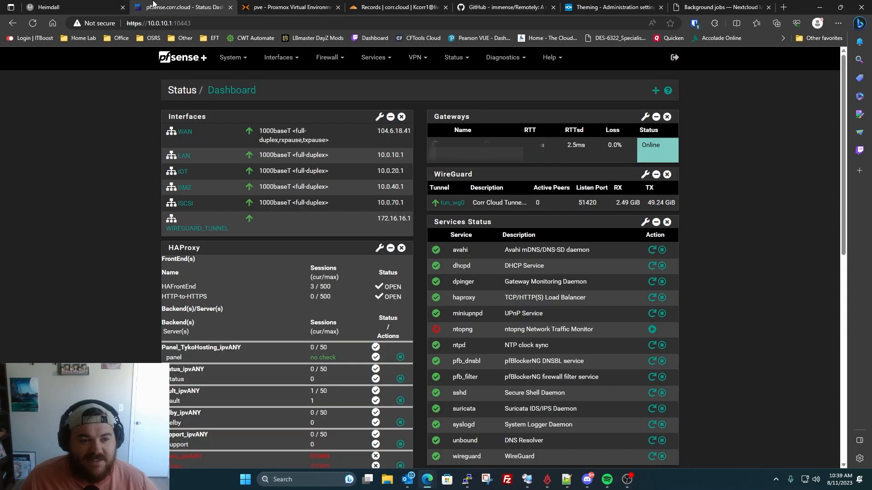
{"action": "left_click", "coordinate": [385, 60]}
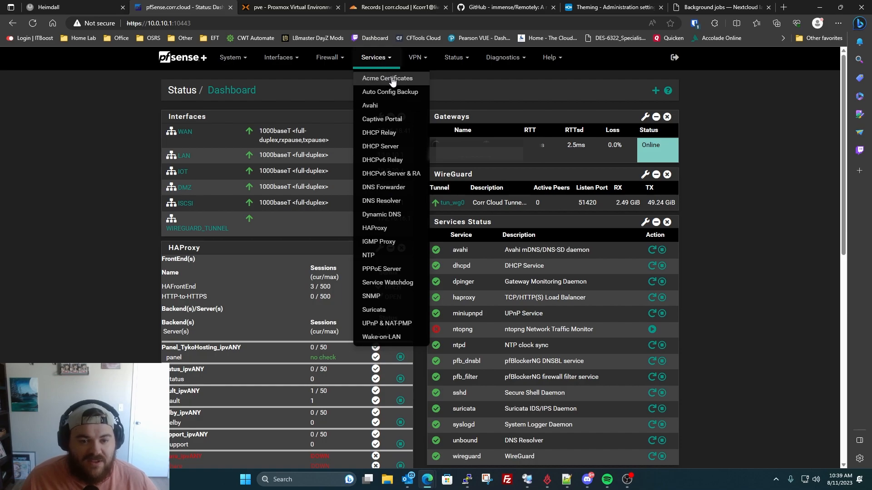
{"action": "left_click", "coordinate": [392, 79]}
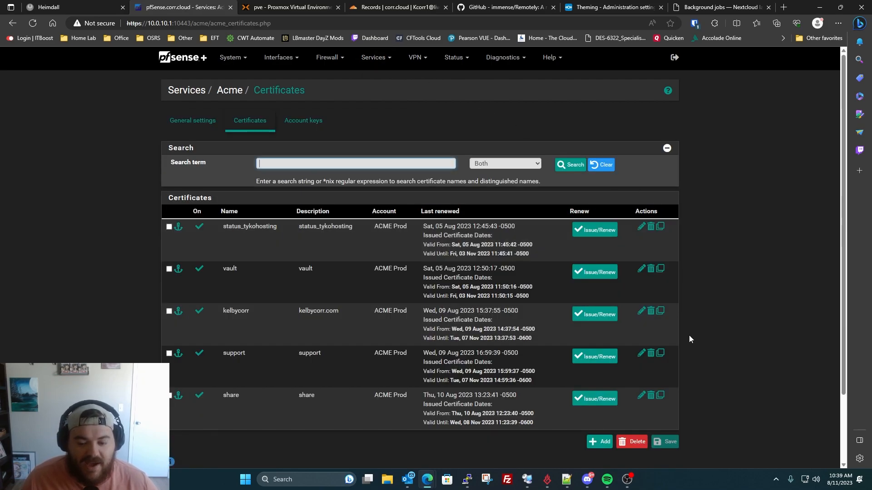
{"action": "left_click", "coordinate": [599, 441]}
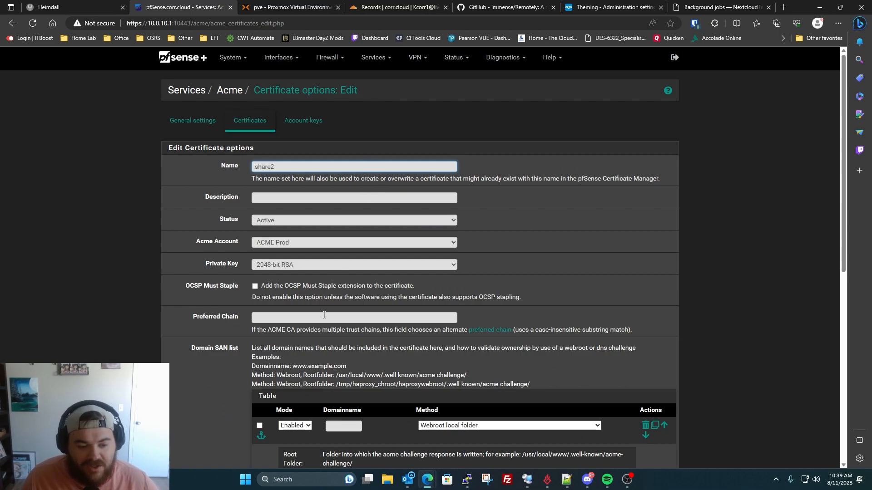
Add the share2.corr.cloud domain with the DNS-Cloudflare validation method.
{"action": "scroll", "coordinate": [328, 318], "scroll_direction": "down", "scroll_amount": 3}
{"action": "left_click", "coordinate": [336, 300]}
{"action": "type", "text": "sgh"}
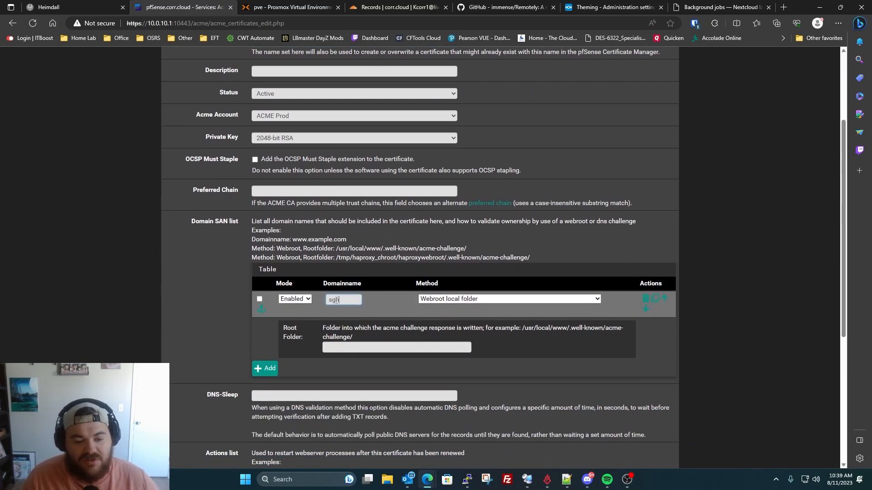
{"action": "type", "text": "are2.corr.cloud"}
{"action": "left_click", "coordinate": [498, 300]}
{"action": "scroll", "coordinate": [501, 259], "scroll_direction": "down", "scroll_amount": 4}
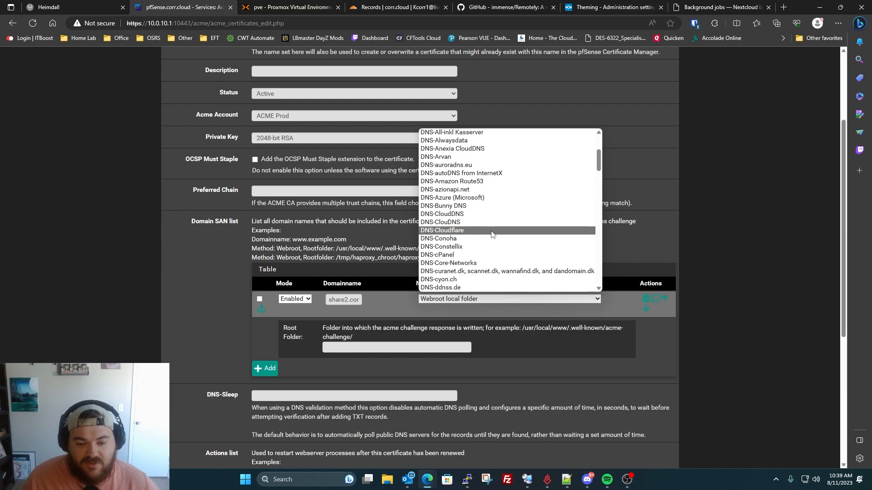
{"action": "left_click", "coordinate": [491, 232]}
{"action": "scroll", "coordinate": [491, 230], "scroll_direction": "down", "scroll_amount": 3}
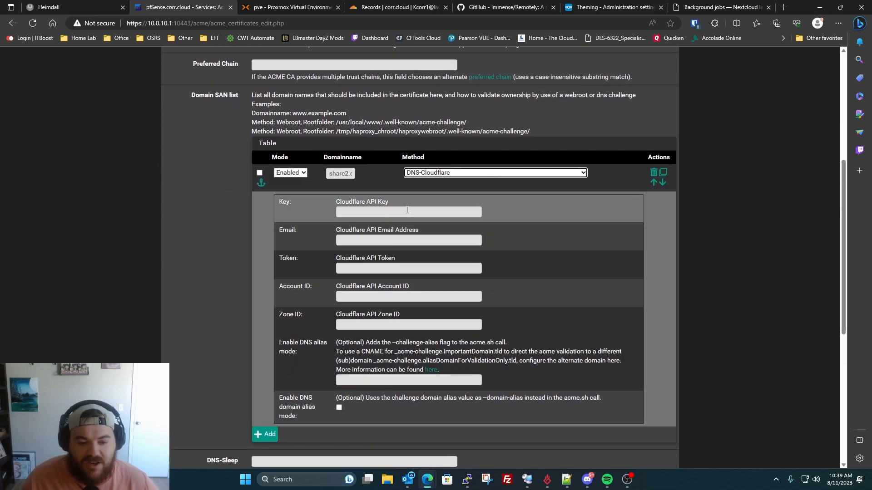
{"action": "left_click", "coordinate": [409, 268]}
{"action": "scroll", "coordinate": [424, 207], "scroll_direction": "down", "scroll_amount": 3}
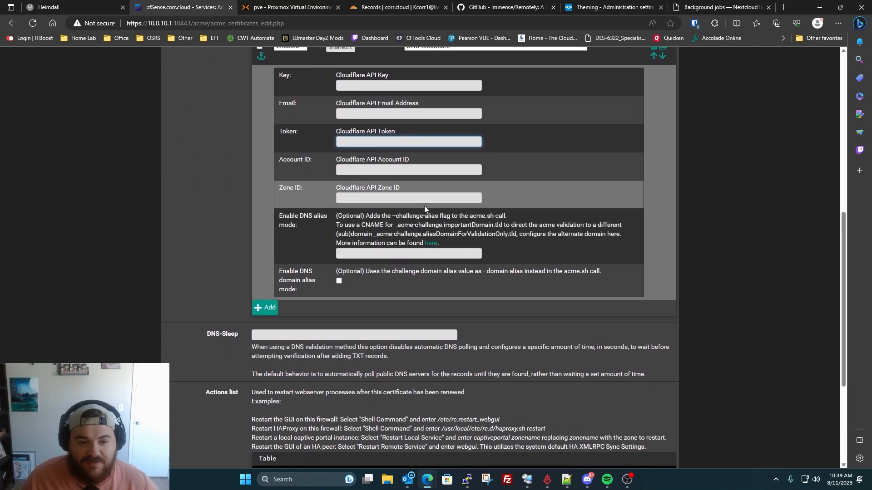
{"action": "scroll", "coordinate": [424, 207], "scroll_direction": "up", "scroll_amount": 1}
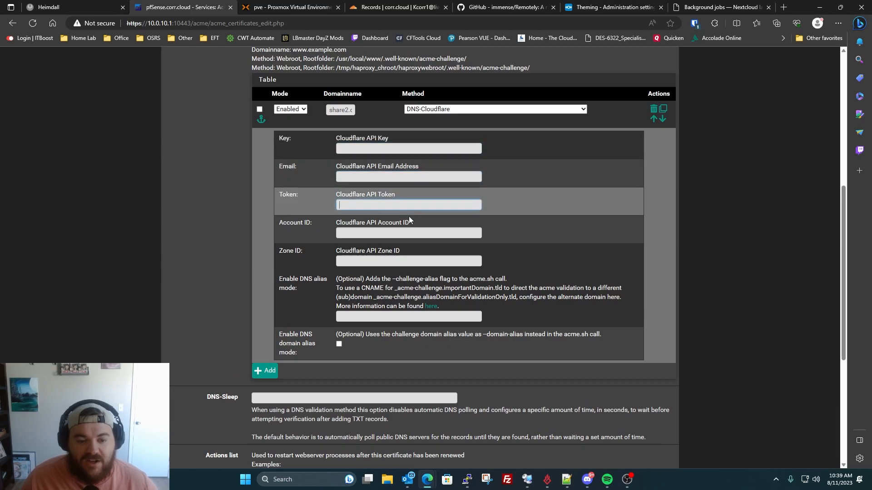
{"action": "left_click", "coordinate": [394, 149]}
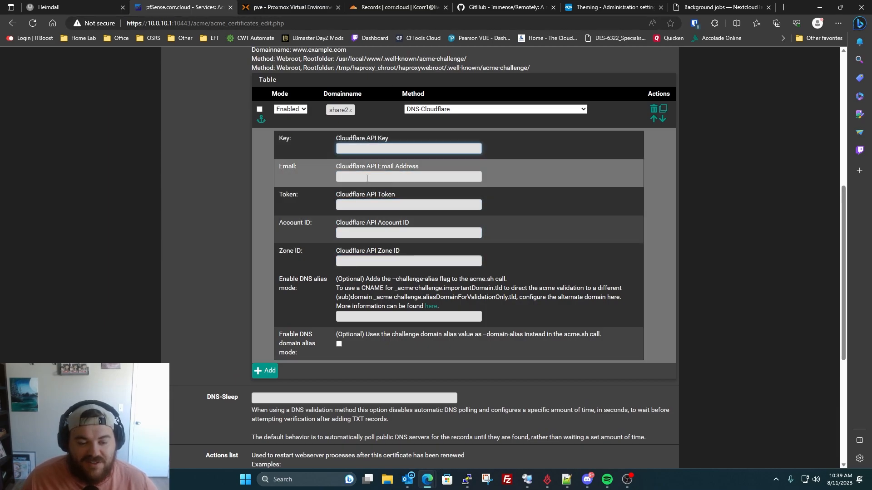
Show the corr.cloud Overview page's API section with its zone and account IDs.
{"action": "left_click", "coordinate": [374, 3]}
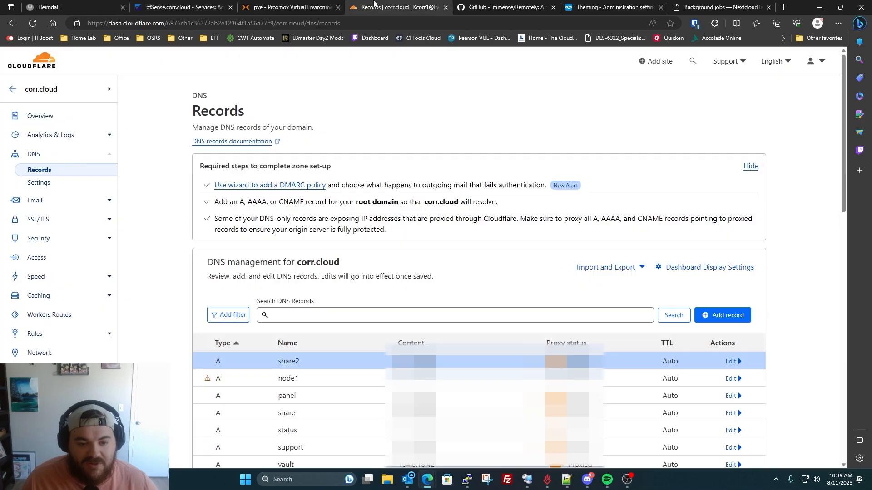
{"action": "left_click", "coordinate": [80, 114]}
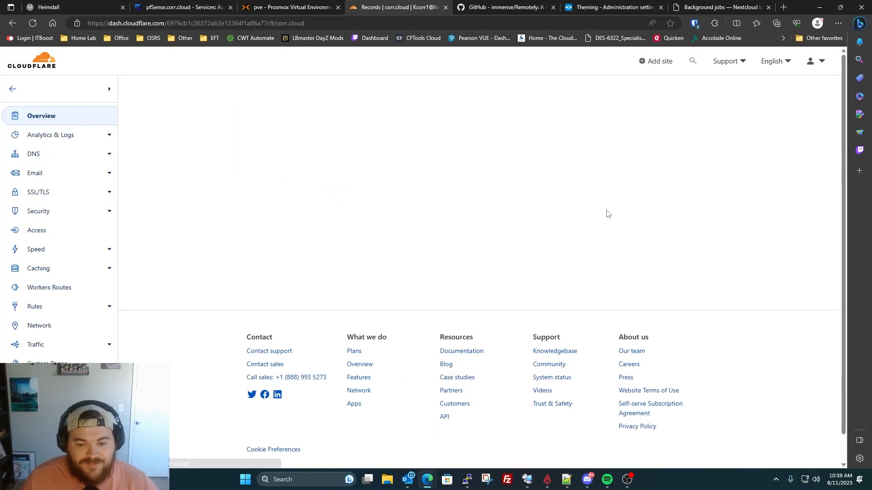
{"action": "scroll", "coordinate": [677, 243], "scroll_direction": "down", "scroll_amount": 3}
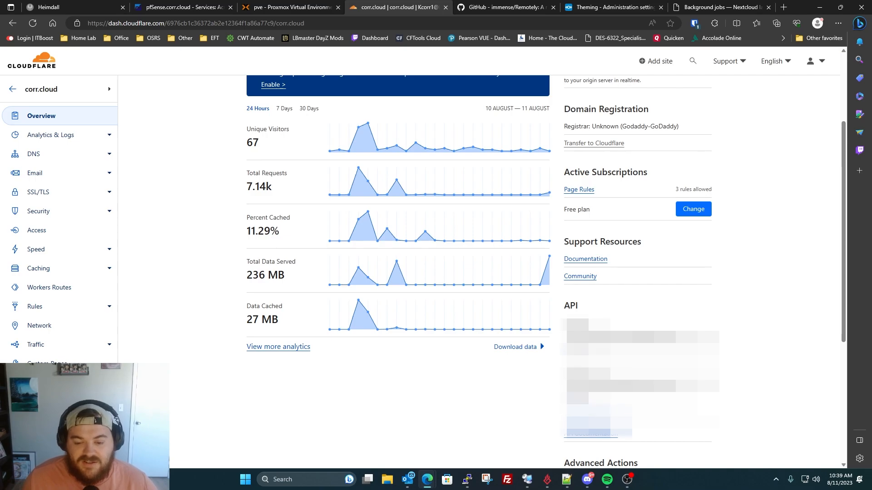
{"action": "left_click_drag", "start_coordinate": [390, 6], "coordinate": [201, 4]}
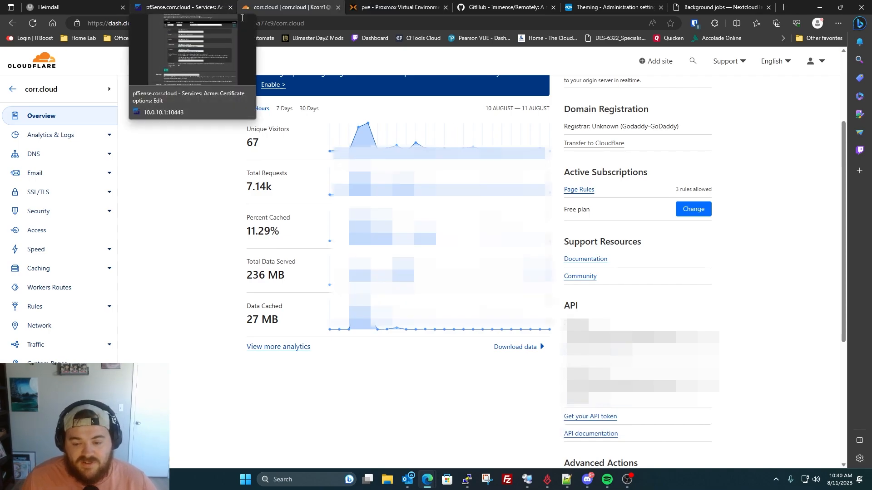
{"action": "left_click", "coordinate": [168, 7]}
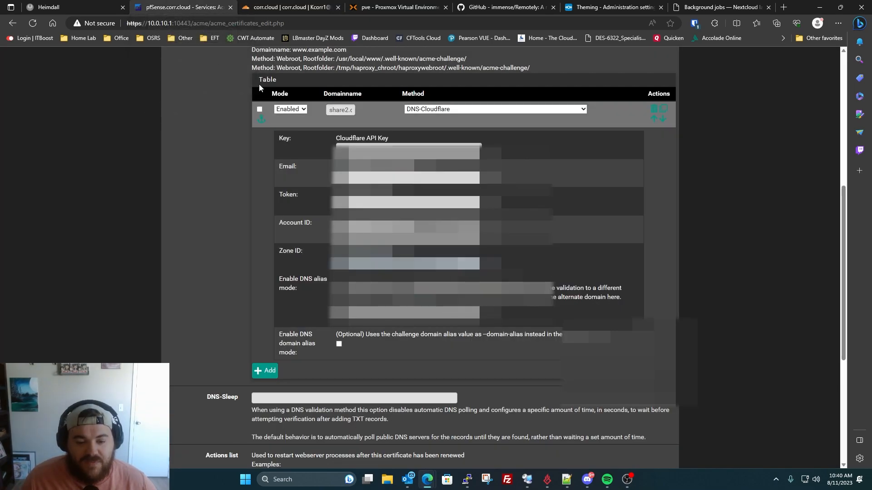
Check the certificate's Cloudflare Account ID and API Key fields against the corr.cloud overview.
{"action": "left_click", "coordinate": [286, 7]}
{"action": "left_click", "coordinate": [200, 7]}
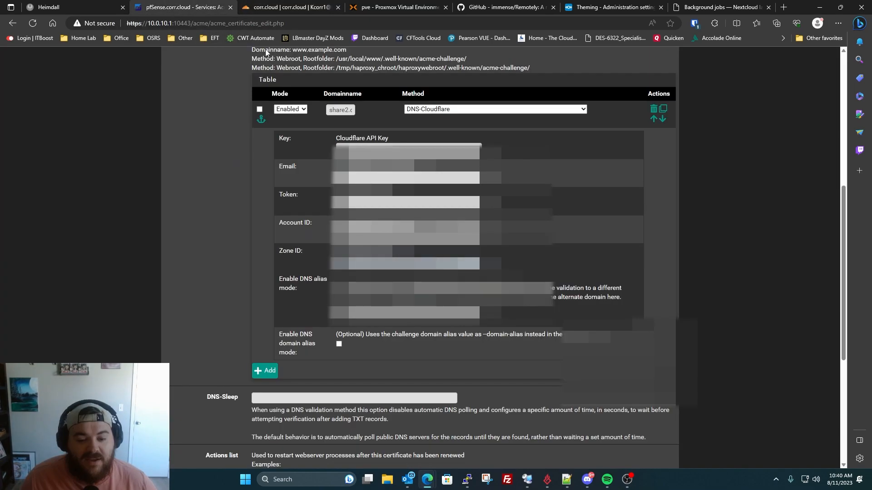
{"action": "double_click", "coordinate": [395, 233]}
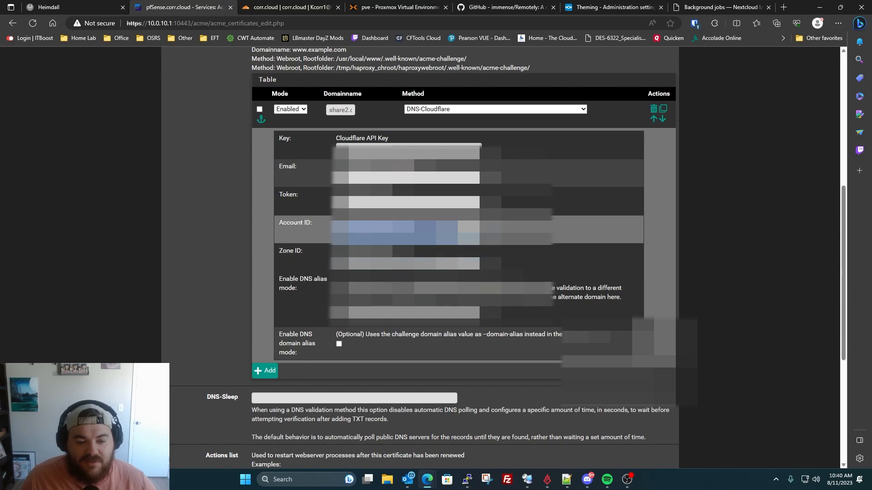
{"action": "left_click", "coordinate": [395, 233]}
{"action": "left_click", "coordinate": [367, 146]}
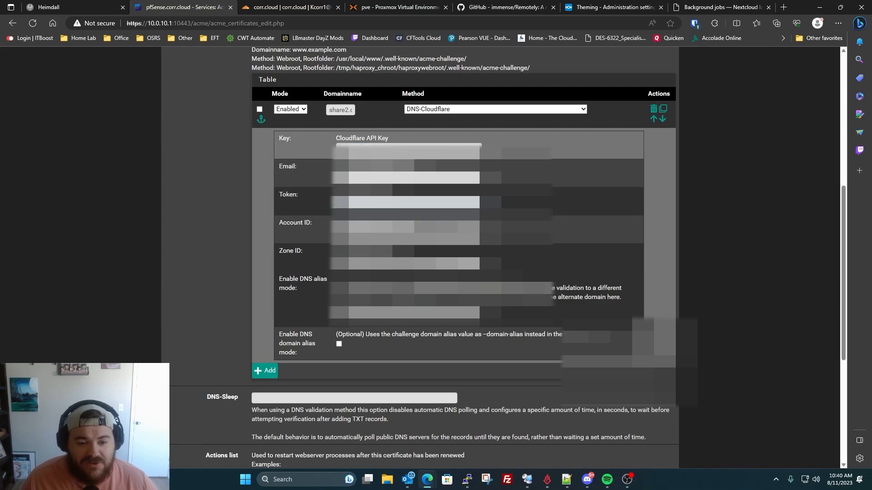
{"action": "left_click", "coordinate": [296, 7]}
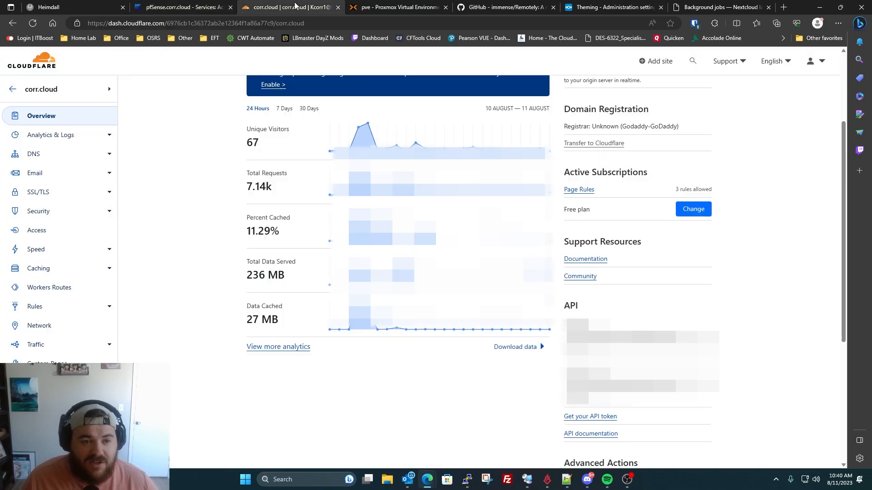
Start an Edit zone DNS API token with Zone Resources set to All zones.
{"action": "left_click", "coordinate": [606, 416]}
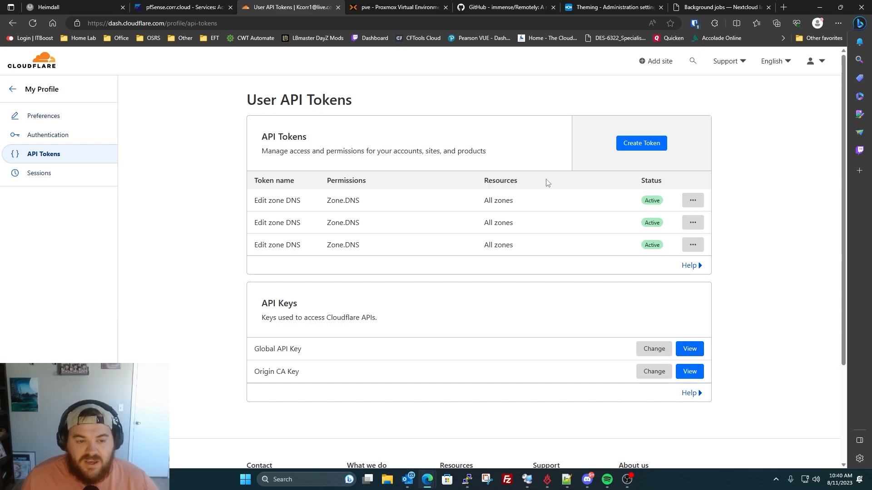
{"action": "left_click", "coordinate": [641, 145]}
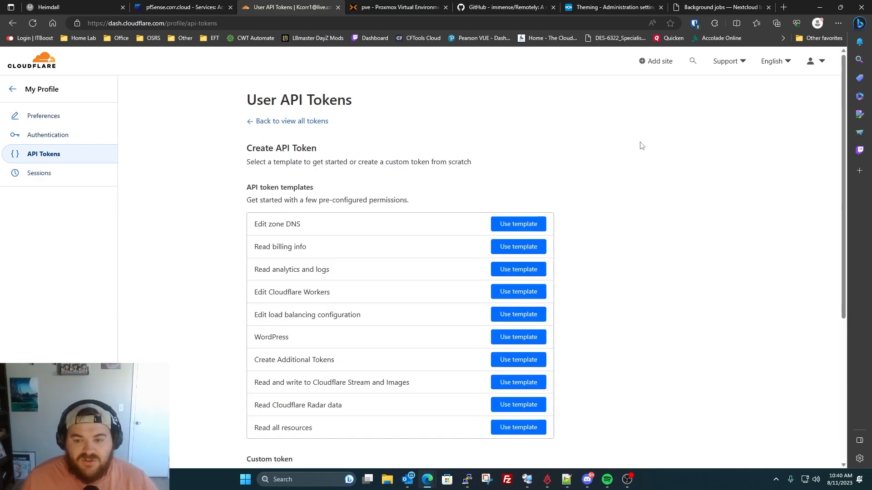
{"action": "left_click", "coordinate": [501, 225]}
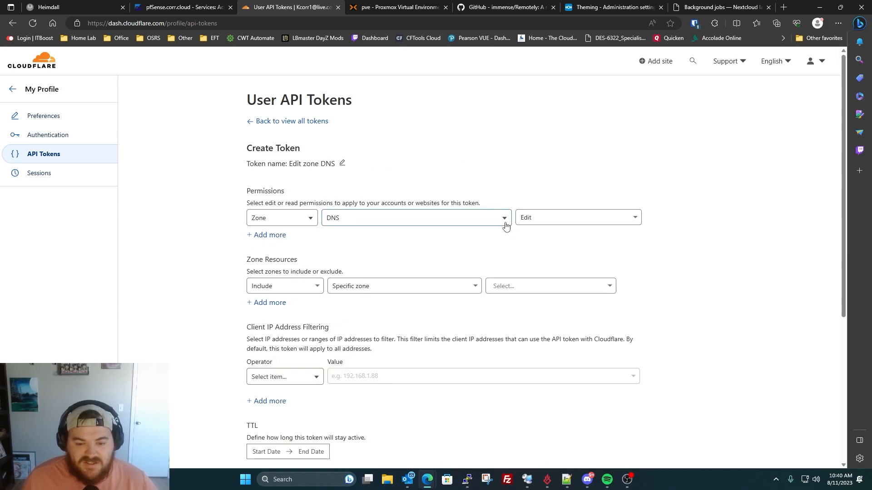
{"action": "left_click", "coordinate": [426, 287]}
{"action": "left_click", "coordinate": [426, 288]}
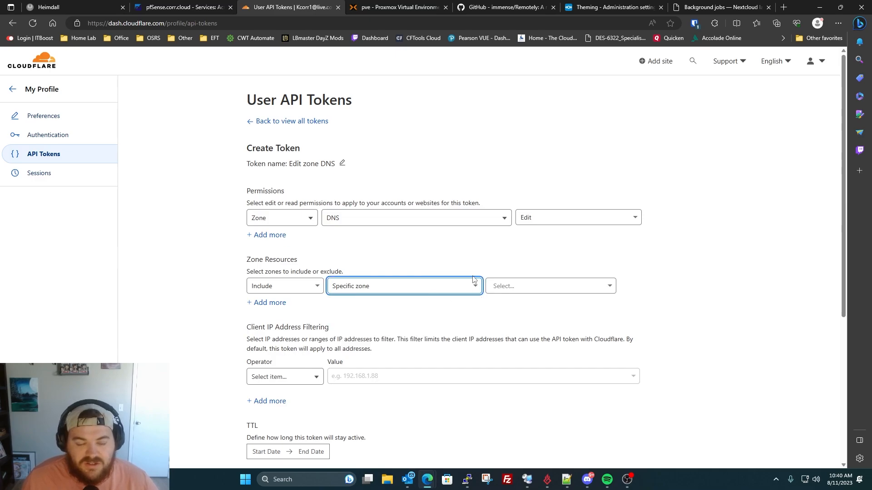
{"action": "left_click", "coordinate": [516, 287]}
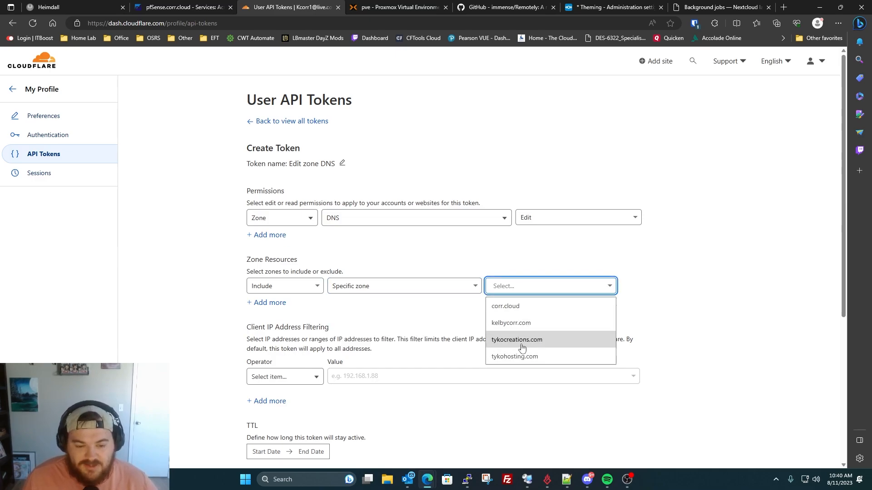
{"action": "left_click", "coordinate": [469, 291]}
{"action": "left_click", "coordinate": [395, 310]}
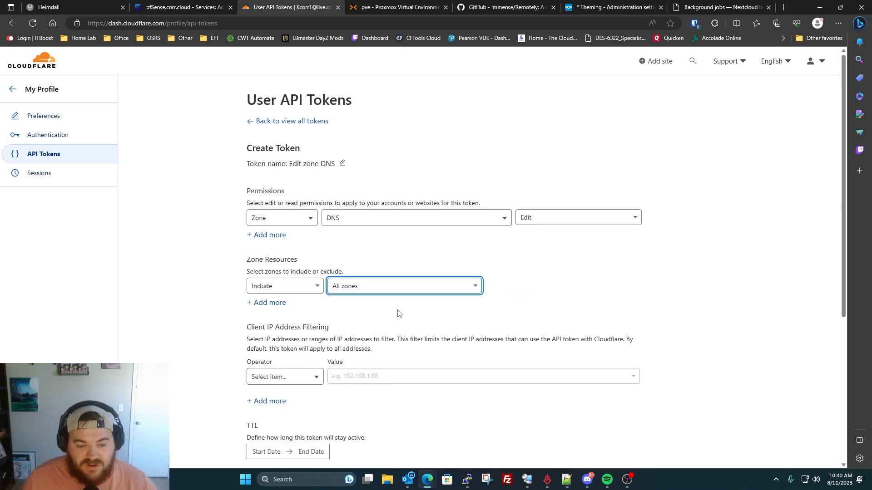
Discard the draft token and return to the list of three active API tokens.
{"action": "scroll", "coordinate": [553, 362], "scroll_direction": "down", "scroll_amount": 4}
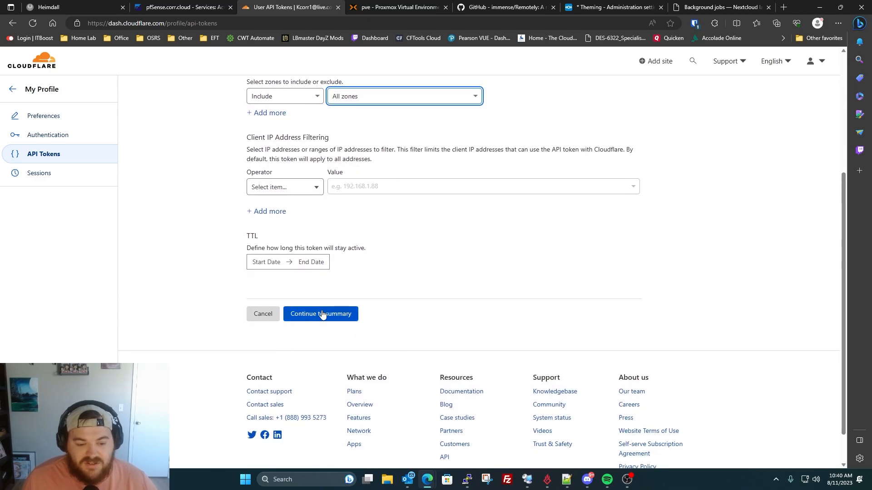
{"action": "left_click", "coordinate": [263, 314]}
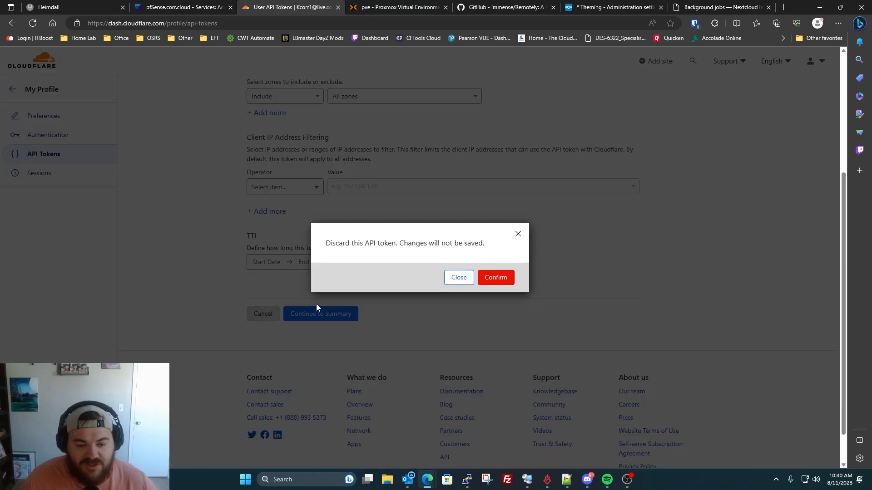
{"action": "left_click", "coordinate": [497, 282]}
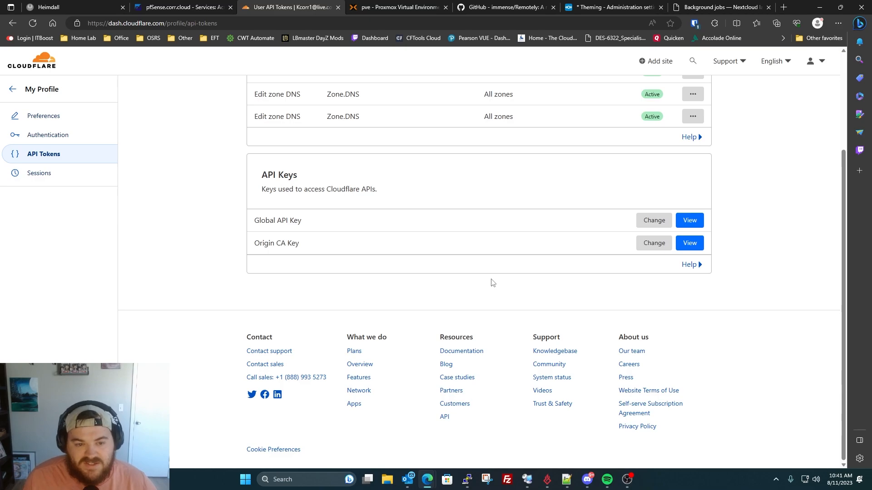
{"action": "scroll", "coordinate": [490, 279], "scroll_direction": "up", "scroll_amount": 1}
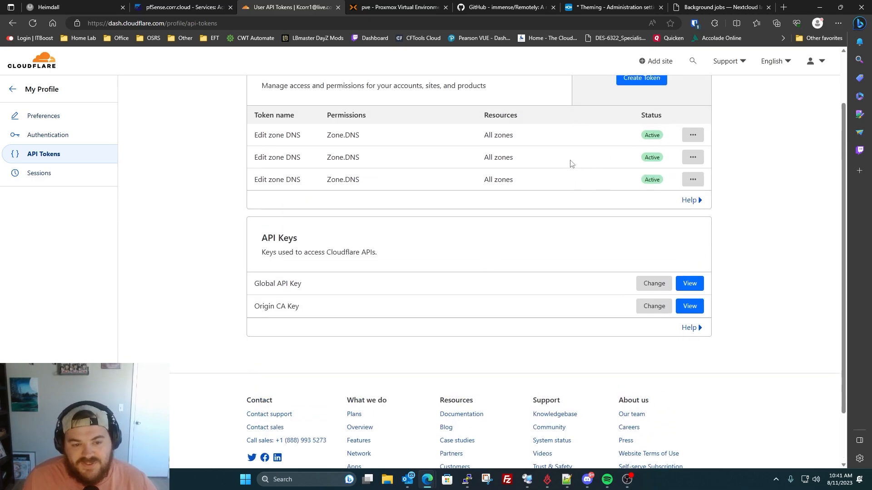
{"action": "scroll", "coordinate": [644, 186], "scroll_direction": "up", "scroll_amount": 1}
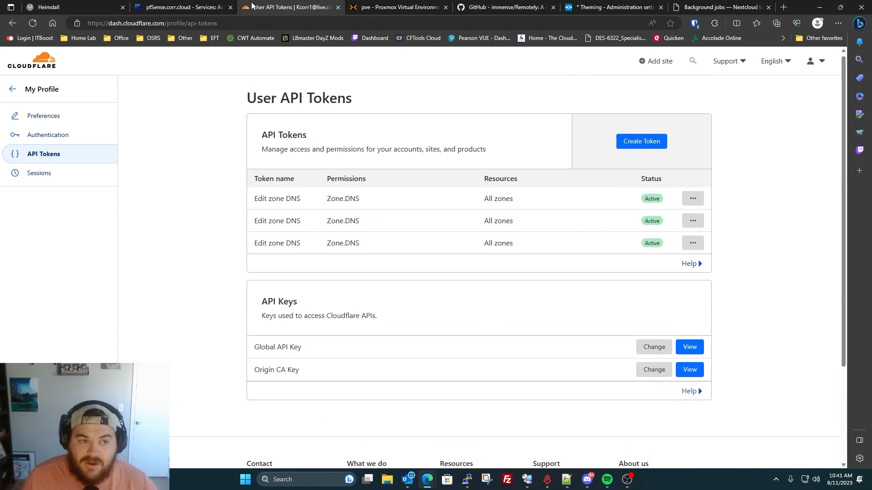
Set the renewal interval and save the share2 certificate settings.
{"action": "left_click", "coordinate": [217, 6]}
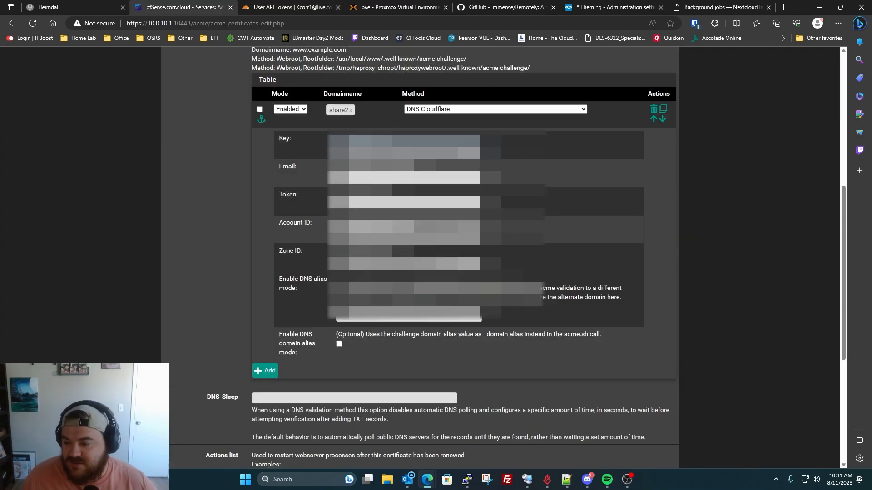
{"action": "key", "text": "alt+Tab"}
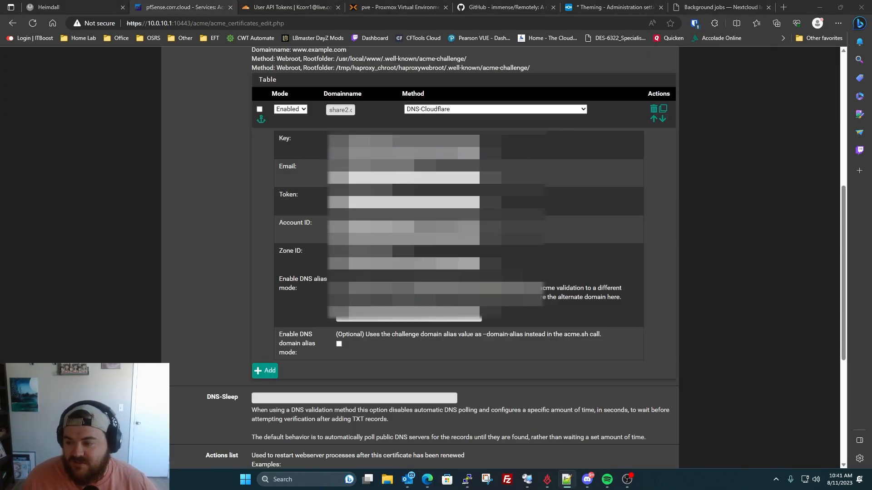
{"action": "left_click", "coordinate": [408, 201]}
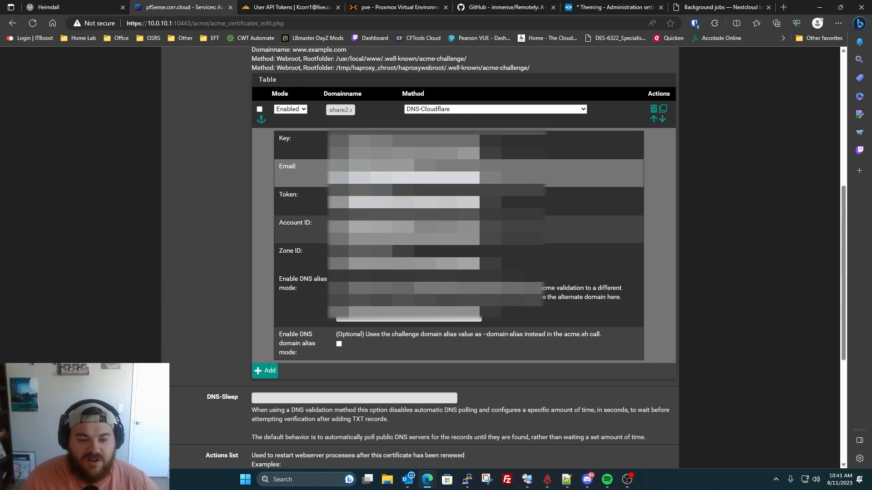
{"action": "scroll", "coordinate": [194, 344], "scroll_direction": "down", "scroll_amount": 5}
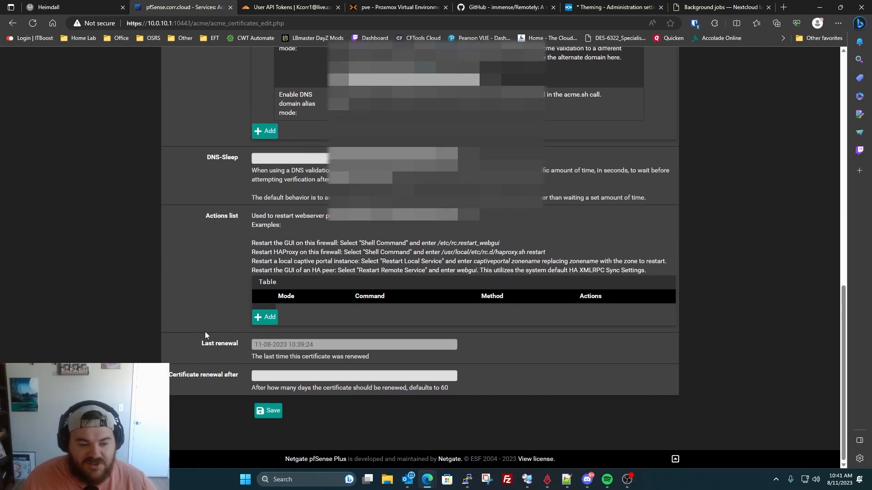
{"action": "left_click", "coordinate": [340, 378]}
{"action": "left_click", "coordinate": [269, 411]}
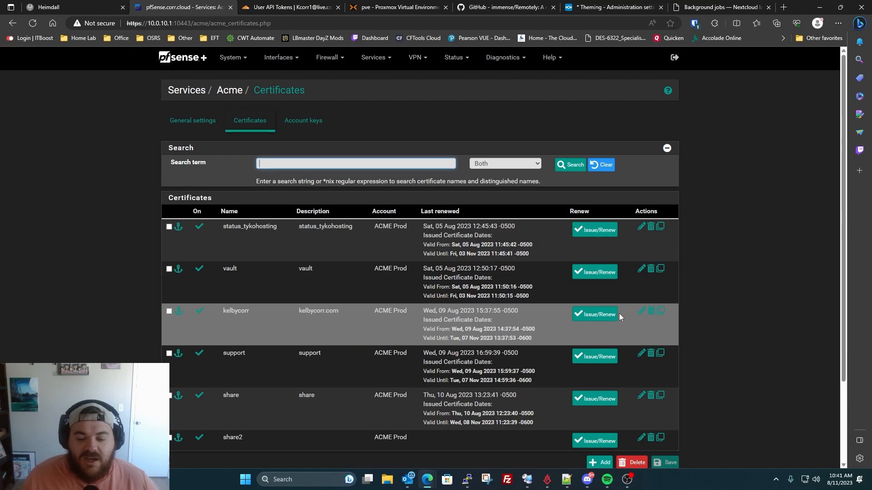
Issue the share2 certificate and verify it was renewed 11 Aug 2023, valid until 09 Nov 2023.
{"action": "left_click", "coordinate": [599, 443]}
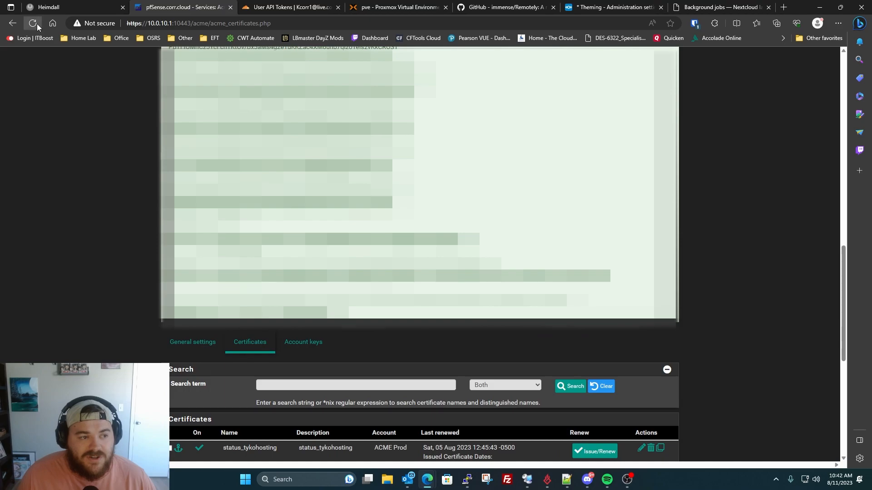
{"action": "left_click", "coordinate": [35, 24]}
{"action": "scroll", "coordinate": [482, 313], "scroll_direction": "down", "scroll_amount": 3}
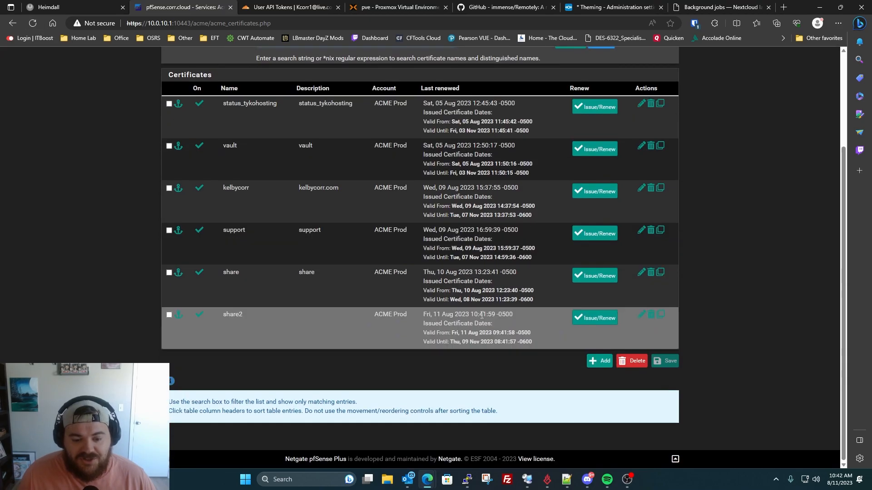
{"action": "left_click_drag", "start_coordinate": [426, 311], "coordinate": [529, 342]}
{"action": "left_click", "coordinate": [497, 331]}
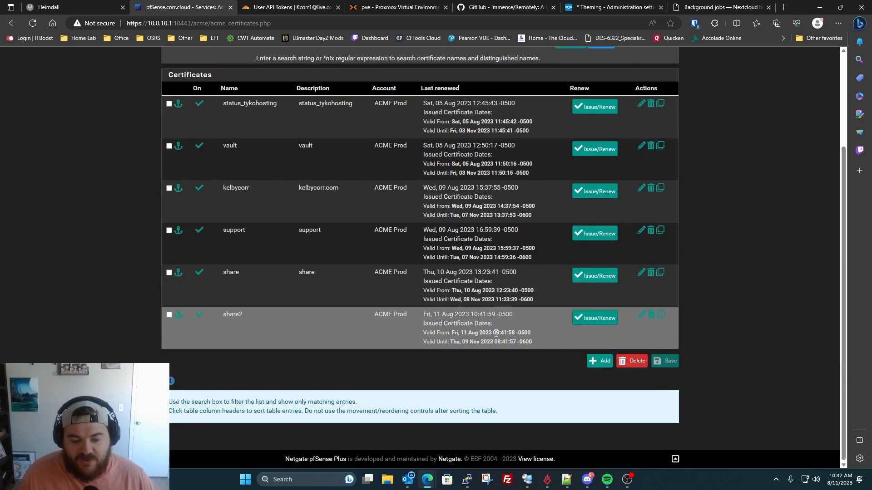
{"action": "scroll", "coordinate": [496, 330], "scroll_direction": "up", "scroll_amount": 3}
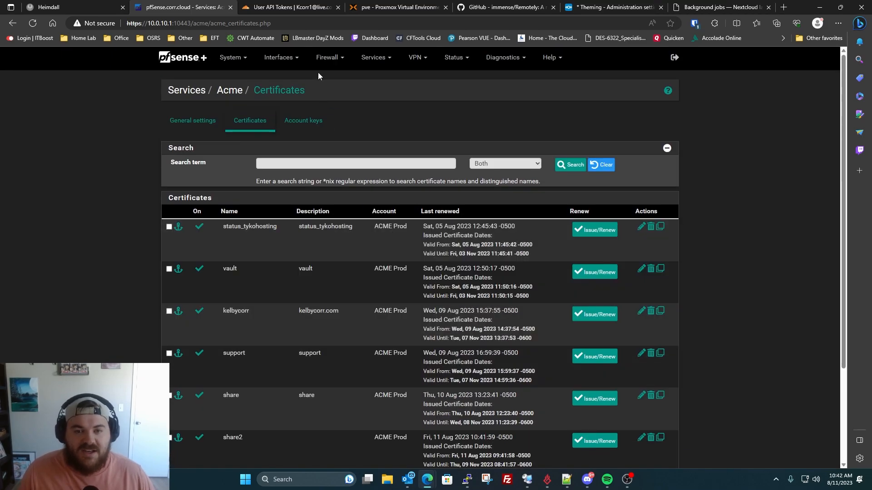
{"action": "left_click", "coordinate": [373, 57]}
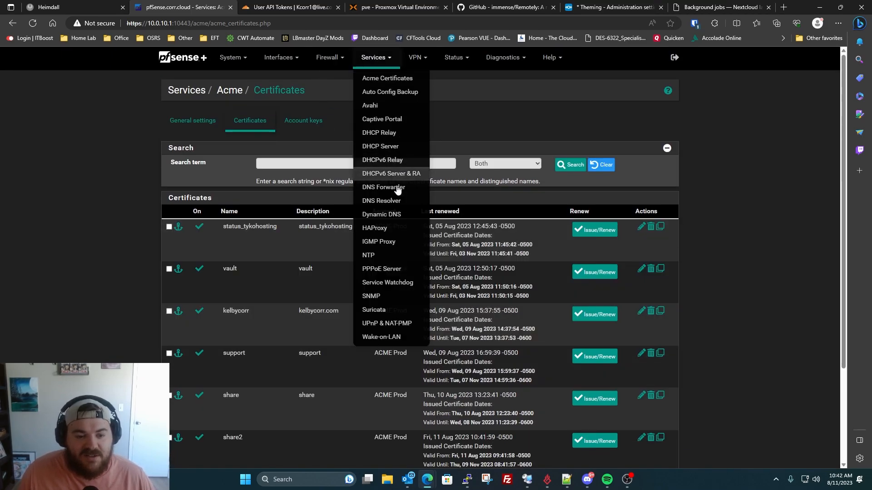
Create a new HAProxy backend named share2.
{"action": "left_click", "coordinate": [381, 228]}
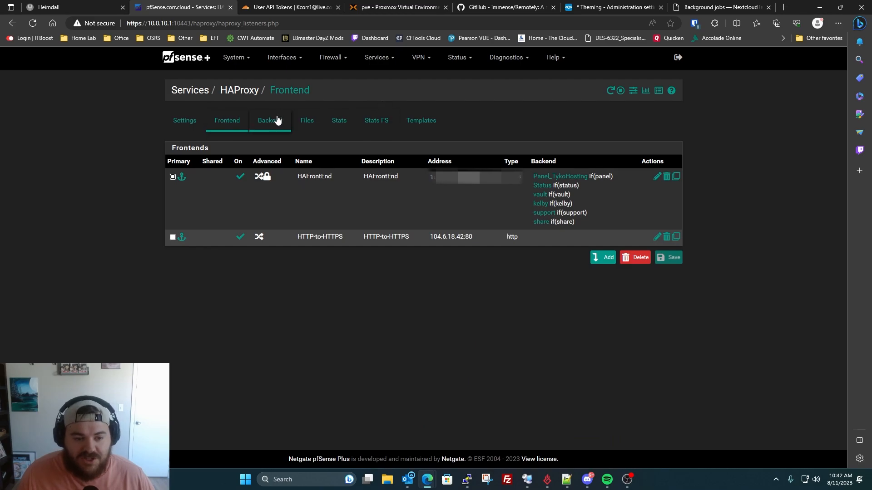
{"action": "left_click", "coordinate": [278, 120]}
{"action": "left_click", "coordinate": [608, 280]}
{"action": "left_click", "coordinate": [344, 167]}
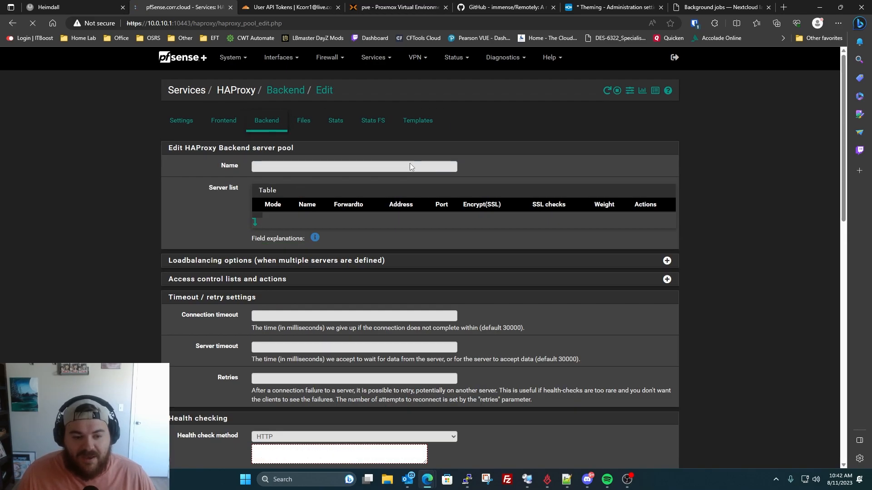
{"action": "type", "text": "share2"}
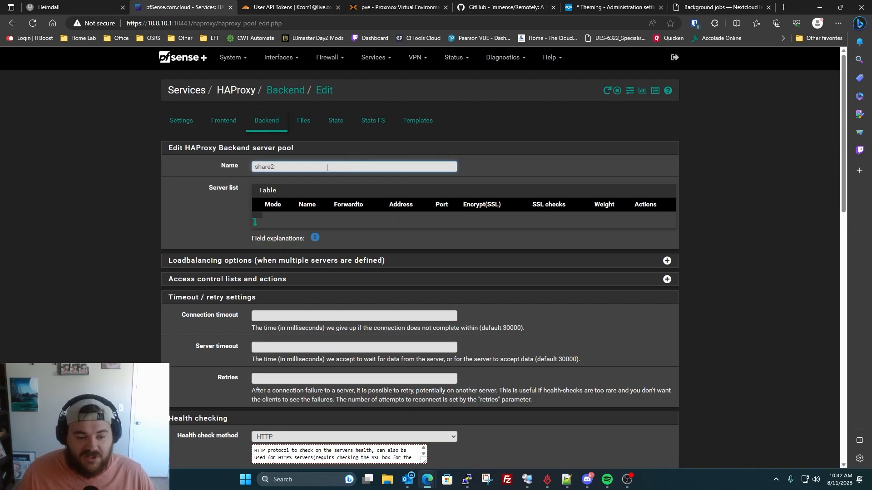
Add server share2 at 10.0.40.114 port 443 with SSL enabled.
{"action": "left_click", "coordinate": [256, 224]}
{"action": "left_click", "coordinate": [361, 241]}
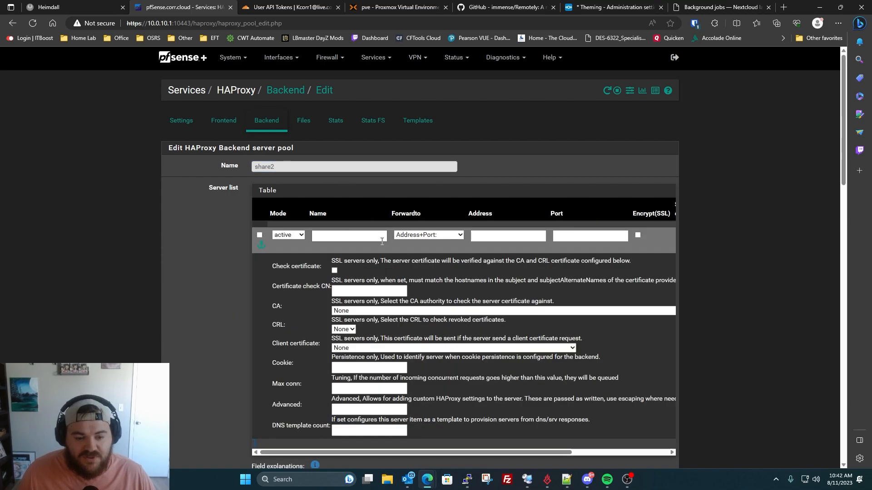
{"action": "type", "text": "share2"}
{"action": "left_click", "coordinate": [484, 234]}
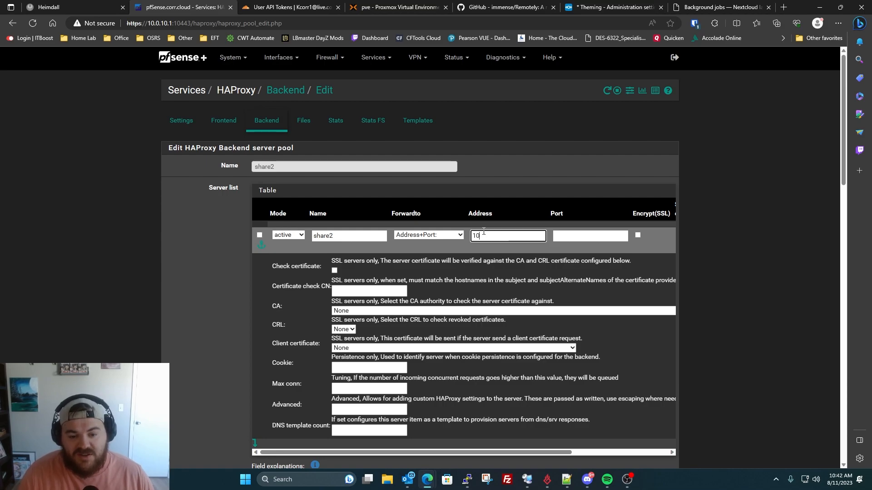
{"action": "type", "text": "10.0.40.100"}
{"action": "key", "text": "BackSpace"}
{"action": "key", "text": "BackSpace"}
{"action": "type", "text": "14"}
{"action": "key", "text": "Tab"}
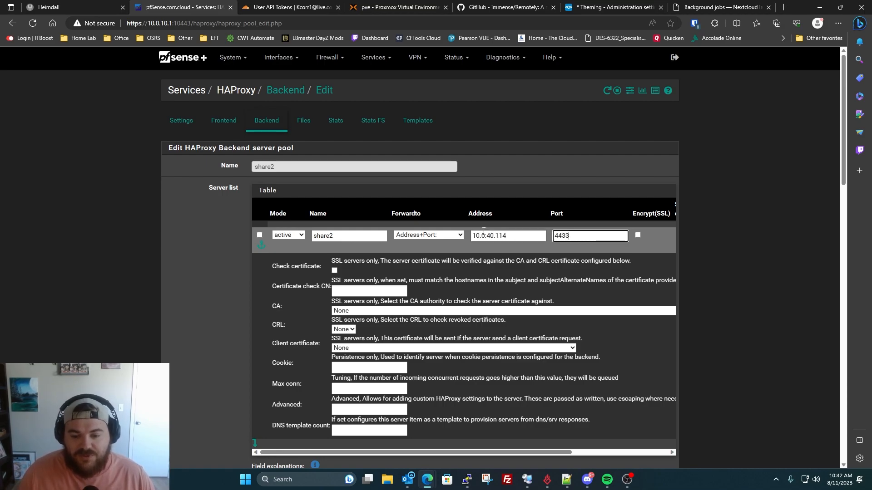
{"action": "key", "text": "BackSpace"}
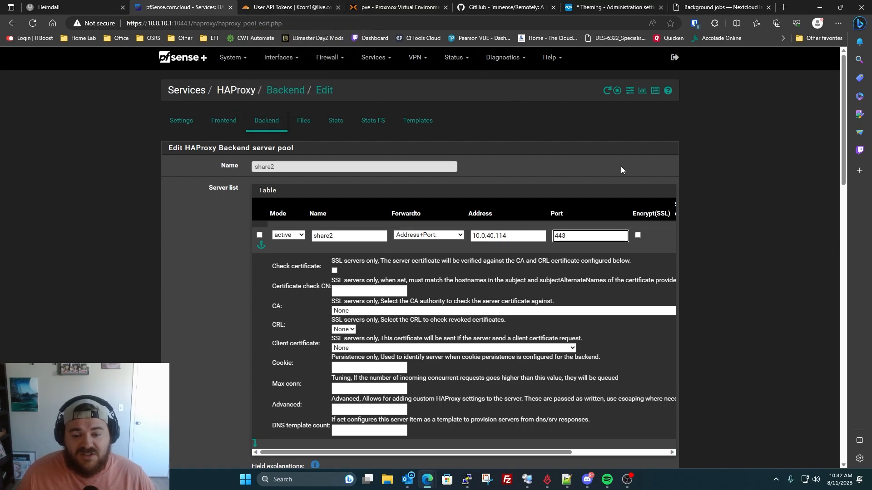
{"action": "left_click", "coordinate": [638, 235]}
Disable health checks, enter the notification e-mail, then save and apply the backend.
{"action": "scroll", "coordinate": [289, 253], "scroll_direction": "down", "scroll_amount": 8}
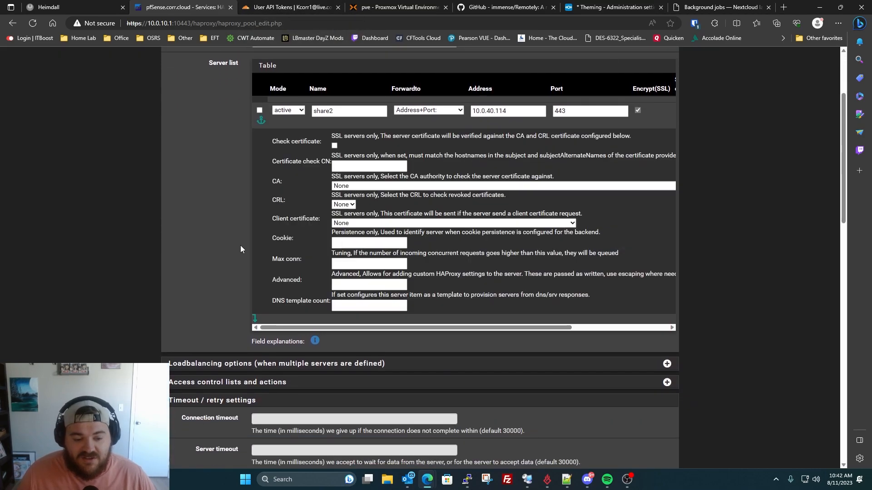
{"action": "scroll", "coordinate": [221, 238], "scroll_direction": "down", "scroll_amount": 3}
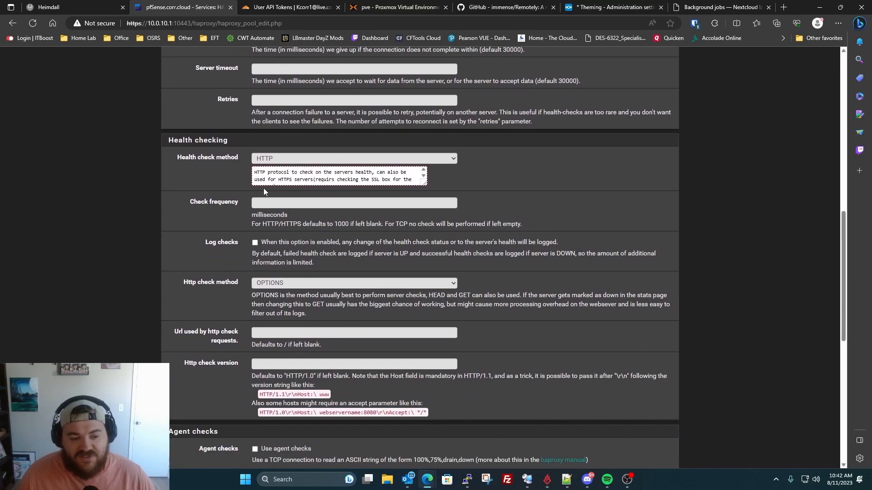
{"action": "left_click", "coordinate": [272, 160]}
{"action": "left_click", "coordinate": [272, 172]}
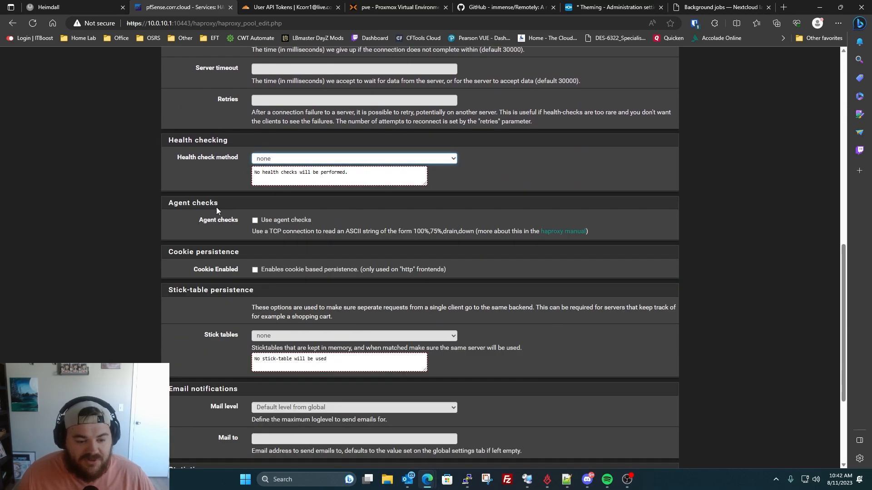
{"action": "scroll", "coordinate": [218, 211], "scroll_direction": "down", "scroll_amount": 3}
{"action": "left_click", "coordinate": [291, 313]}
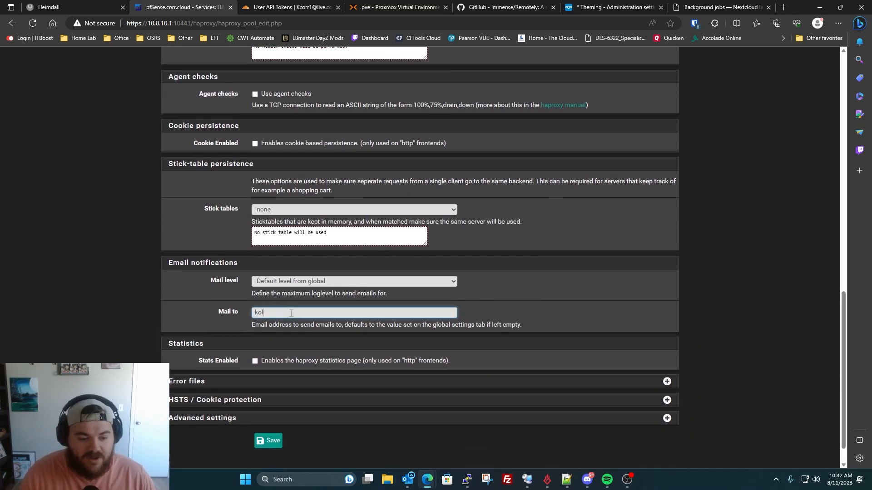
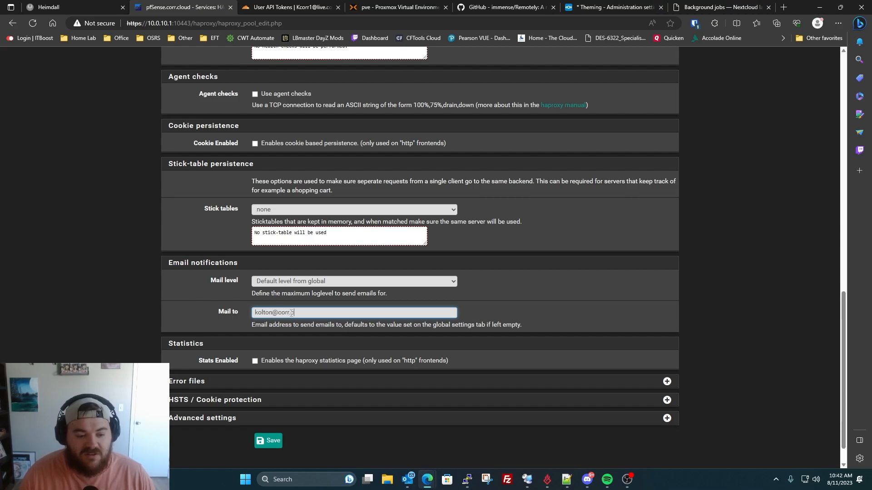
{"action": "left_click", "coordinate": [266, 443]}
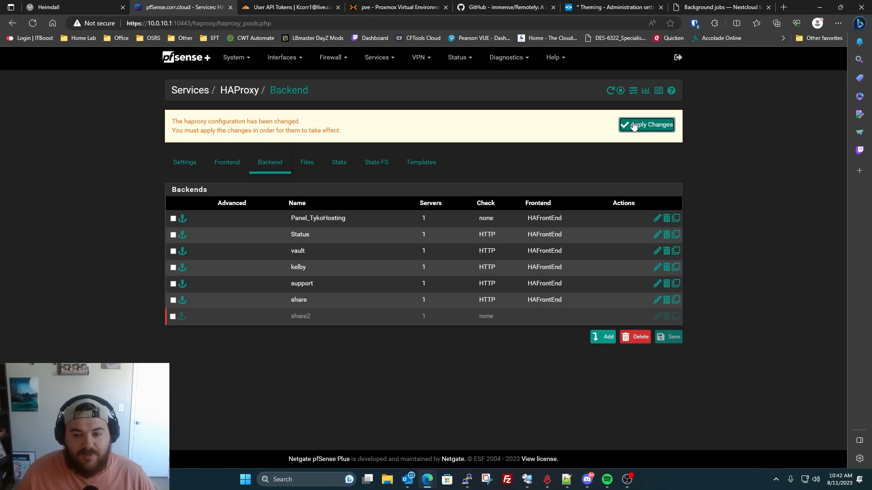
{"action": "left_click", "coordinate": [647, 124]}
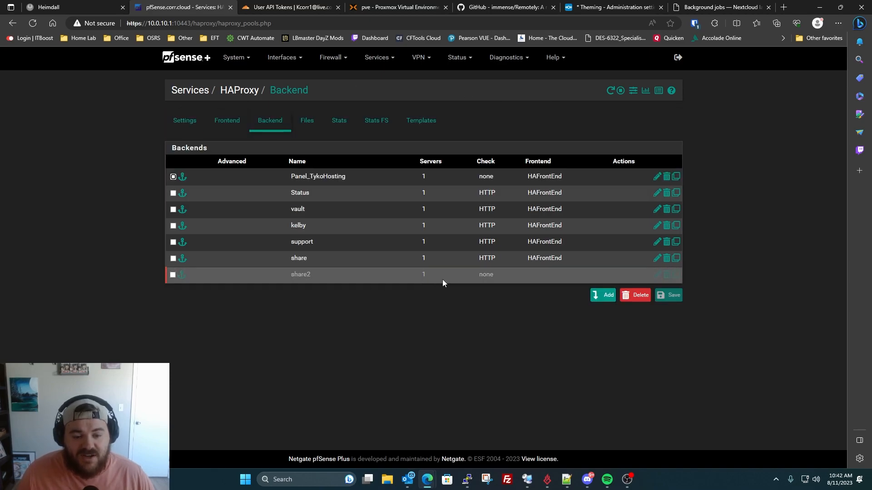
Add an ACL 'share2' to HAFrontEnd matching Host share2.corr.cloud.
{"action": "left_click", "coordinate": [241, 121]}
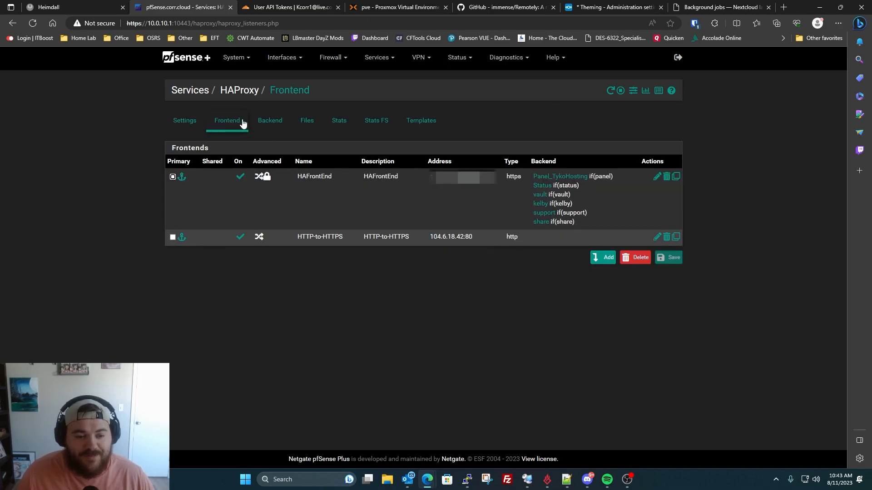
{"action": "left_click", "coordinate": [657, 177]}
{"action": "scroll", "coordinate": [261, 245], "scroll_direction": "down", "scroll_amount": 4}
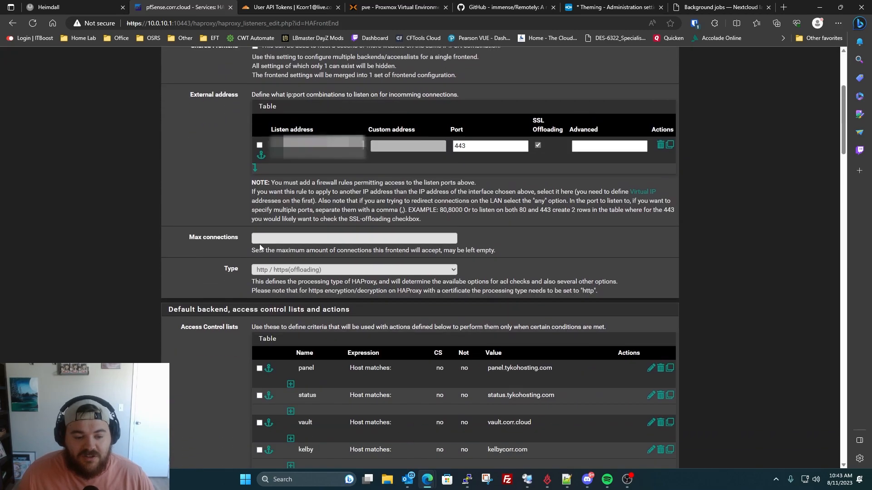
{"action": "scroll", "coordinate": [261, 246], "scroll_direction": "down", "scroll_amount": 7}
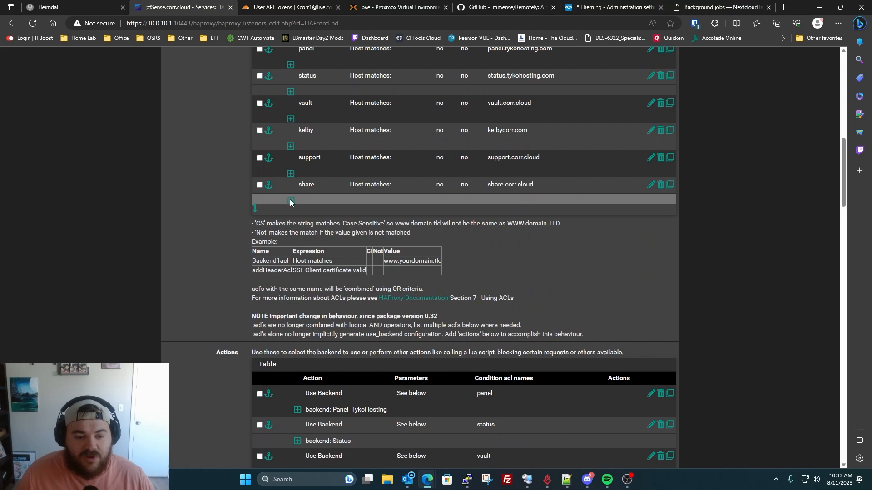
{"action": "scroll", "coordinate": [289, 203], "scroll_direction": "up", "scroll_amount": 2}
{"action": "scroll", "coordinate": [310, 262], "scroll_direction": "down", "scroll_amount": 1}
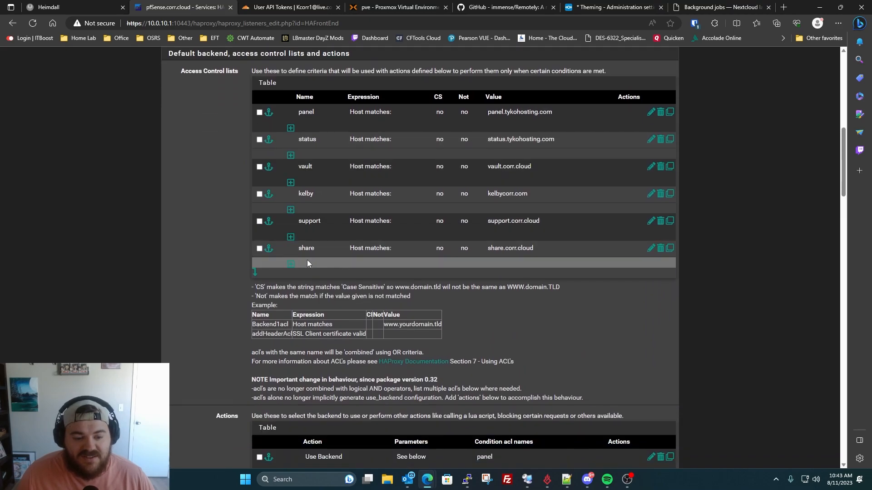
{"action": "left_click", "coordinate": [255, 267]}
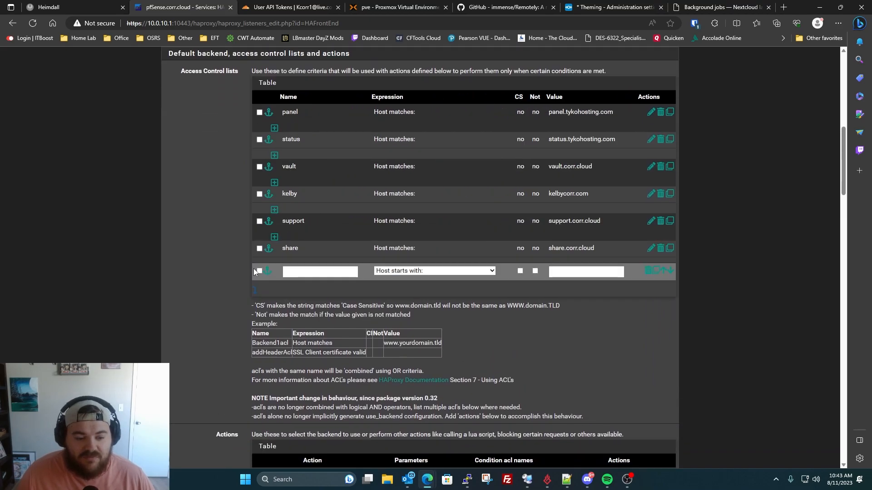
{"action": "left_click", "coordinate": [306, 273]}
{"action": "type", "text": "share2"}
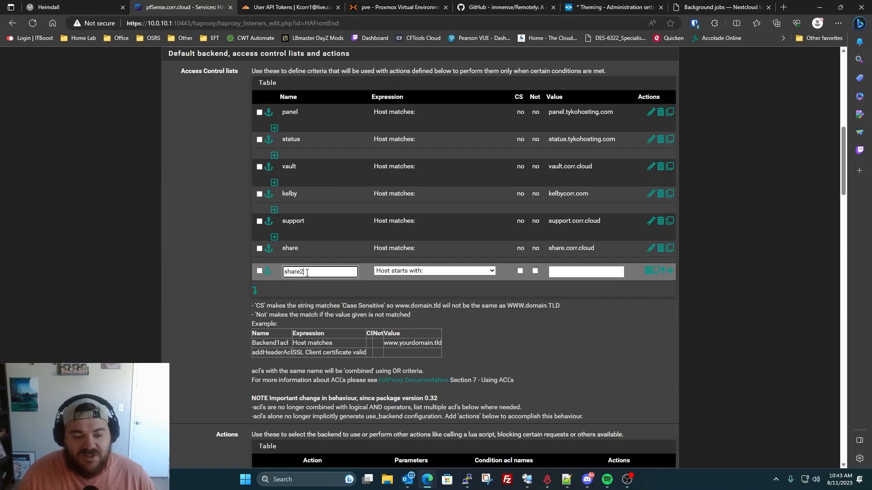
{"action": "left_click", "coordinate": [436, 271]}
{"action": "left_click", "coordinate": [418, 298]}
{"action": "left_click", "coordinate": [564, 272]}
{"action": "type", "text": "share2.corr.cloud"}
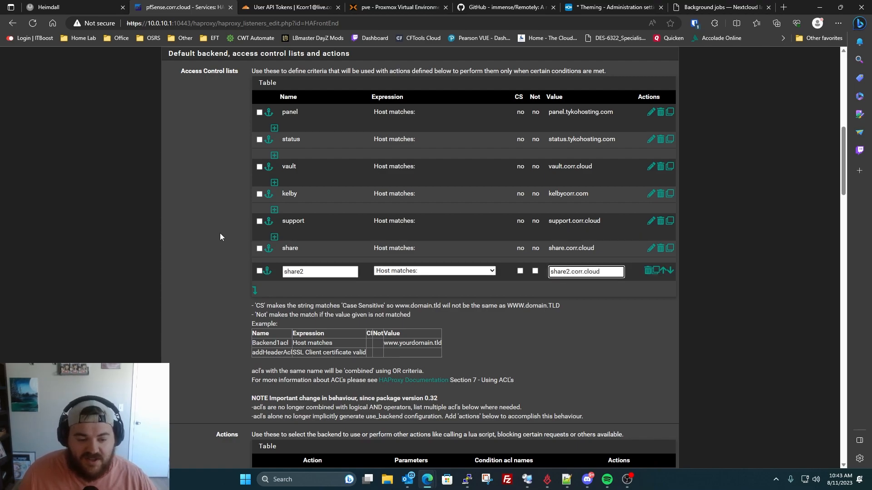
Add a Use Backend share2 action conditioned on the share2 ACL.
{"action": "scroll", "coordinate": [221, 235], "scroll_direction": "down", "scroll_amount": 3}
{"action": "left_click_drag", "start_coordinate": [304, 144], "coordinate": [282, 146]}
{"action": "key", "text": "ctrl+c"}
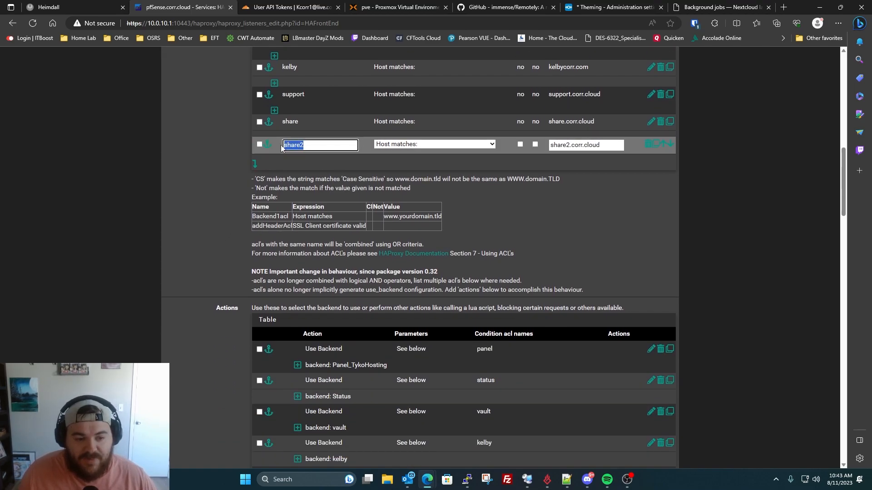
{"action": "scroll", "coordinate": [202, 235], "scroll_direction": "down", "scroll_amount": 6}
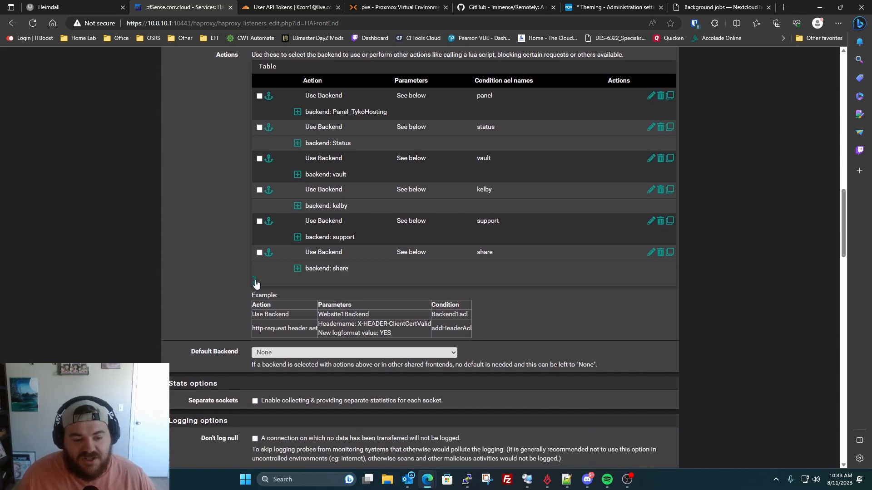
{"action": "left_click", "coordinate": [255, 282]}
{"action": "left_click", "coordinate": [320, 286]}
{"action": "left_click", "coordinate": [320, 286]}
{"action": "left_click", "coordinate": [346, 301]}
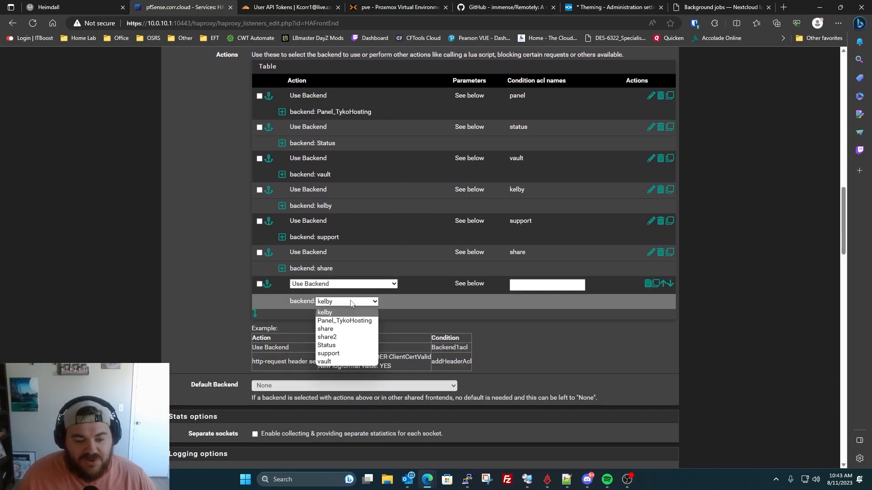
{"action": "left_click", "coordinate": [328, 337]}
{"action": "left_click", "coordinate": [523, 285]}
{"action": "key", "text": "ctrl+v"}
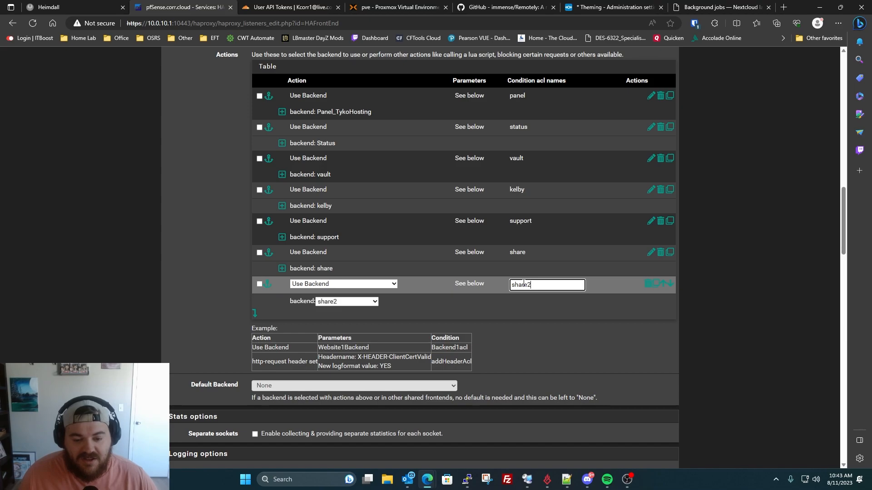
{"action": "left_click_drag", "start_coordinate": [556, 289], "coordinate": [510, 289]}
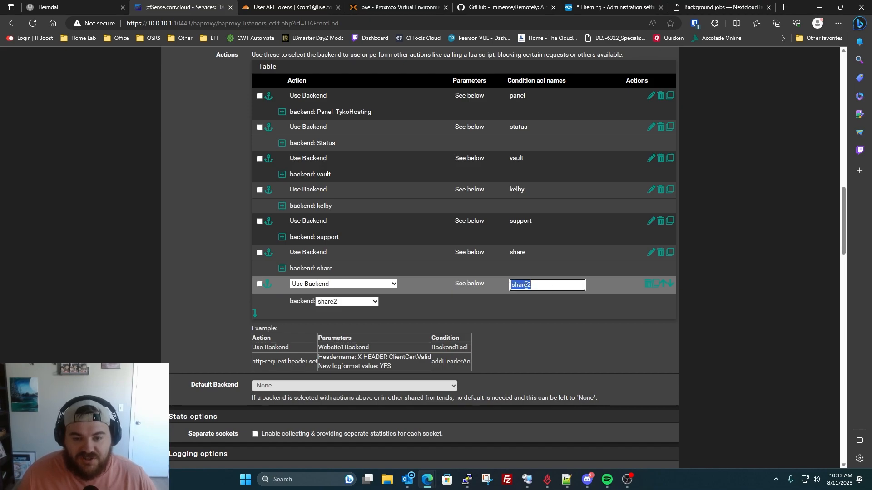
Add the share2 certificate as an additional certificate, then save and apply the frontend.
{"action": "scroll", "coordinate": [532, 285], "scroll_direction": "up", "scroll_amount": 7}
{"action": "scroll", "coordinate": [314, 148], "scroll_direction": "down", "scroll_amount": 11}
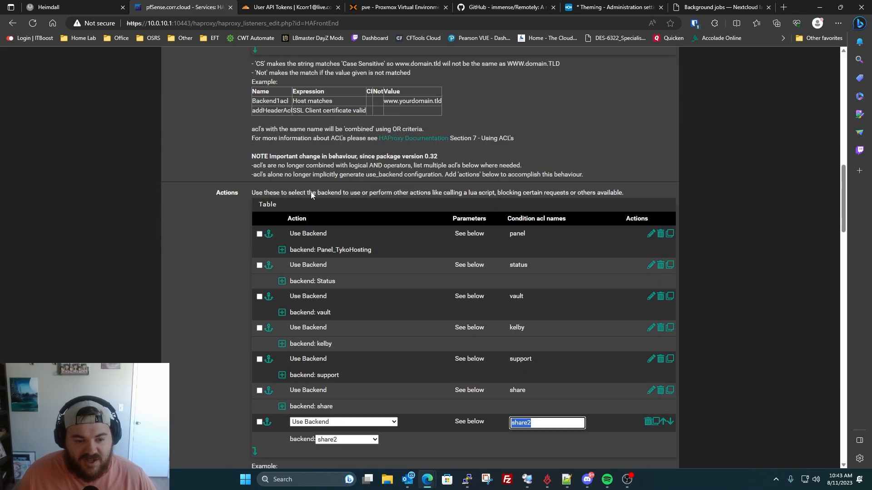
{"action": "scroll", "coordinate": [312, 194], "scroll_direction": "down", "scroll_amount": 12}
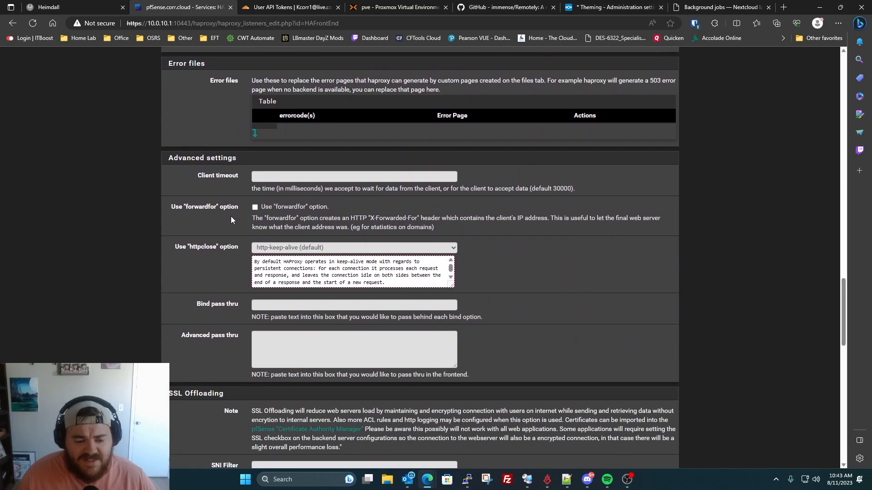
{"action": "scroll", "coordinate": [230, 221], "scroll_direction": "down", "scroll_amount": 6}
{"action": "left_click", "coordinate": [255, 280]}
{"action": "left_click", "coordinate": [325, 286]}
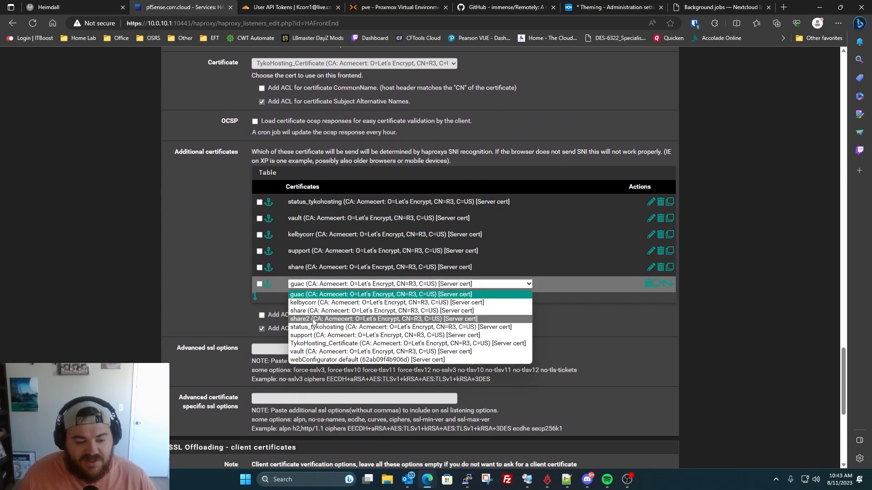
{"action": "left_click", "coordinate": [324, 322]}
{"action": "scroll", "coordinate": [210, 298], "scroll_direction": "down", "scroll_amount": 6}
{"action": "left_click", "coordinate": [273, 418]}
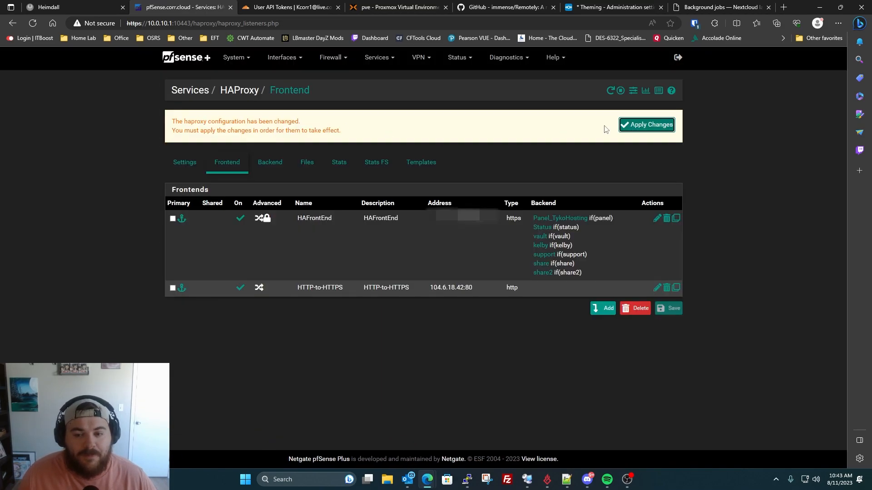
{"action": "left_click", "coordinate": [636, 124]}
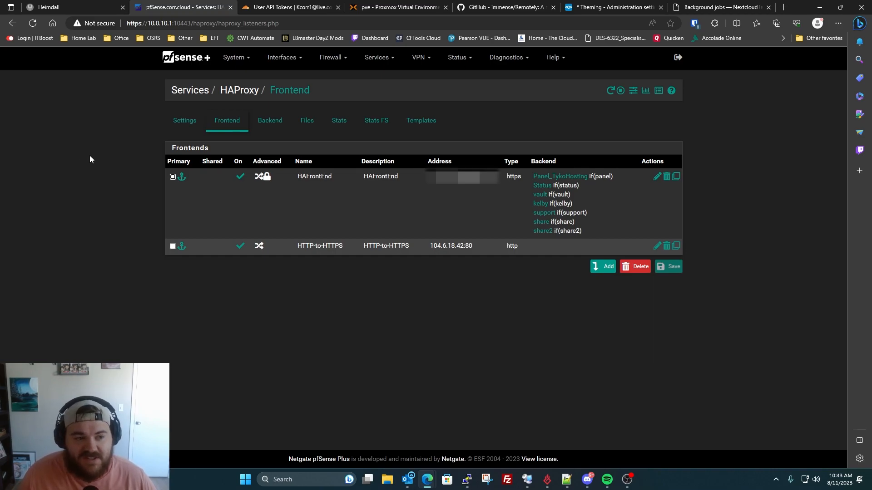
Load share2.corr.cloud in a new browser tab.
{"action": "left_click", "coordinate": [784, 7]}
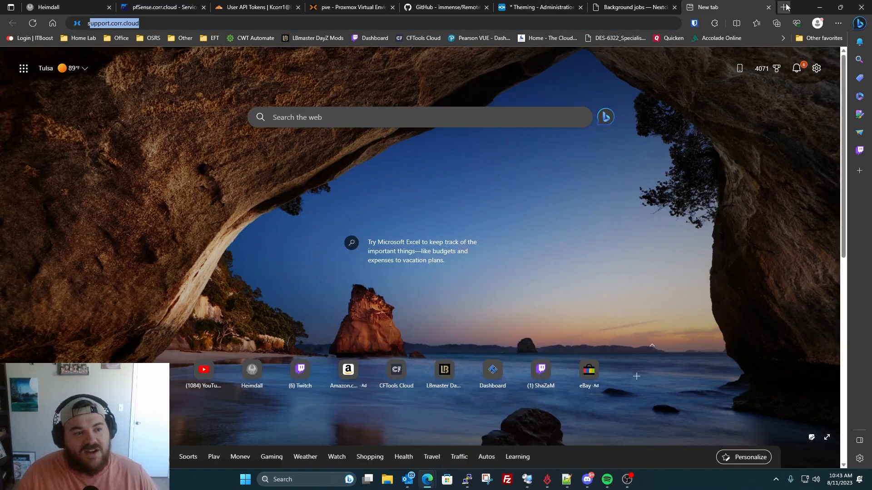
{"action": "type", "text": "share2.corr.cloud"}
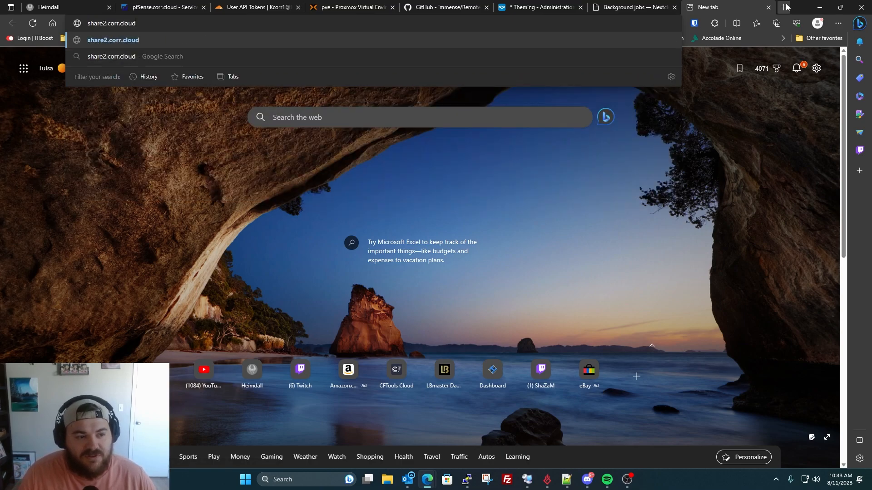
{"action": "key", "text": "Return"}
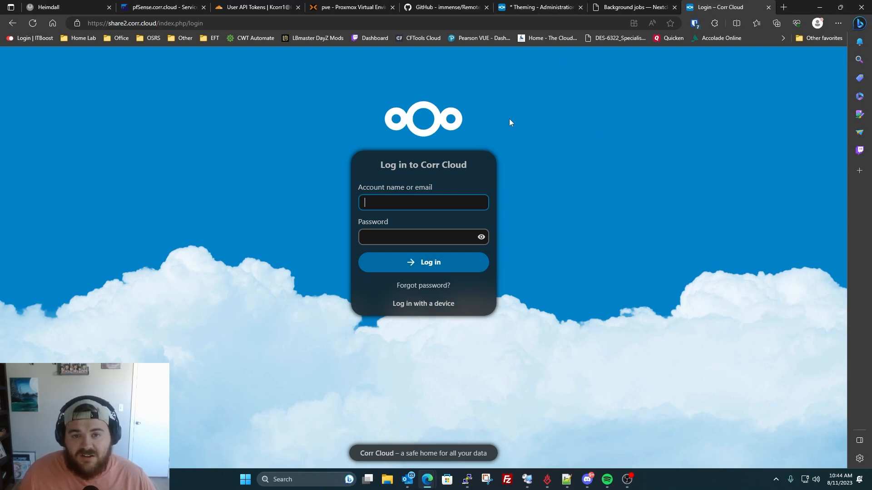
Log in with the account username and password, then enter the authenticator code.
{"action": "type", "text": "kolton"}
{"action": "key", "text": "Tab"}
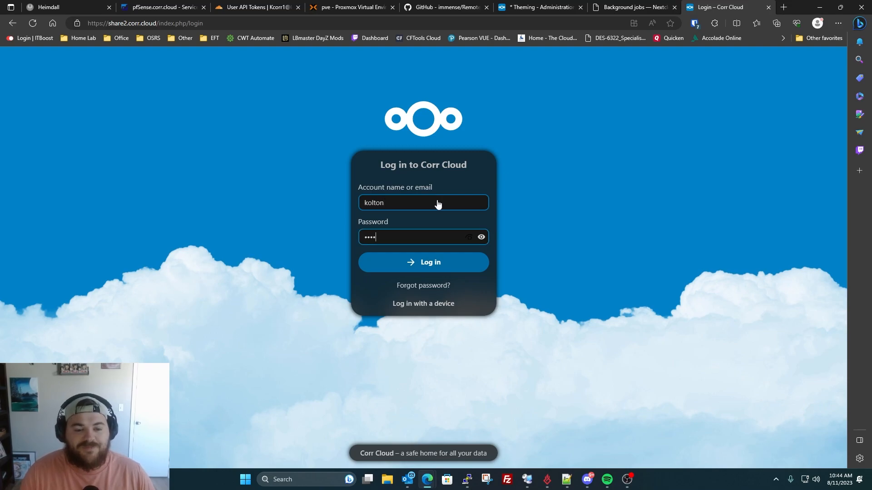
{"action": "key", "text": "Return"}
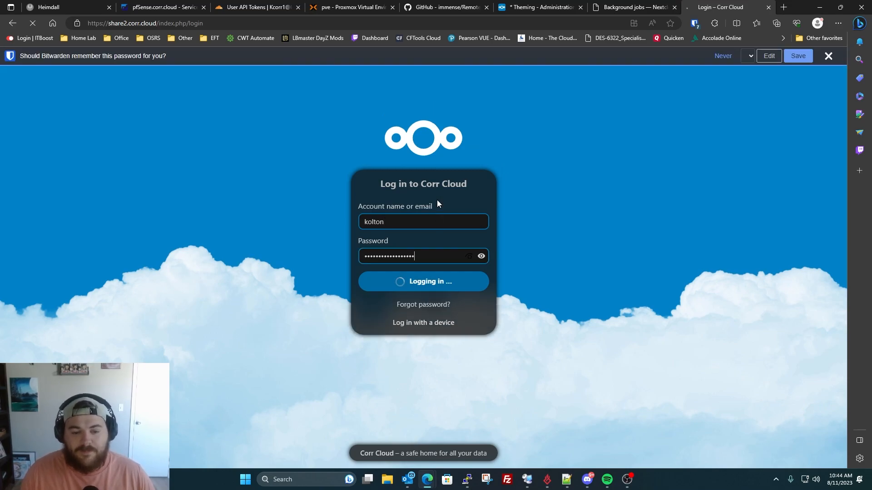
{"action": "left_click", "coordinate": [829, 55]}
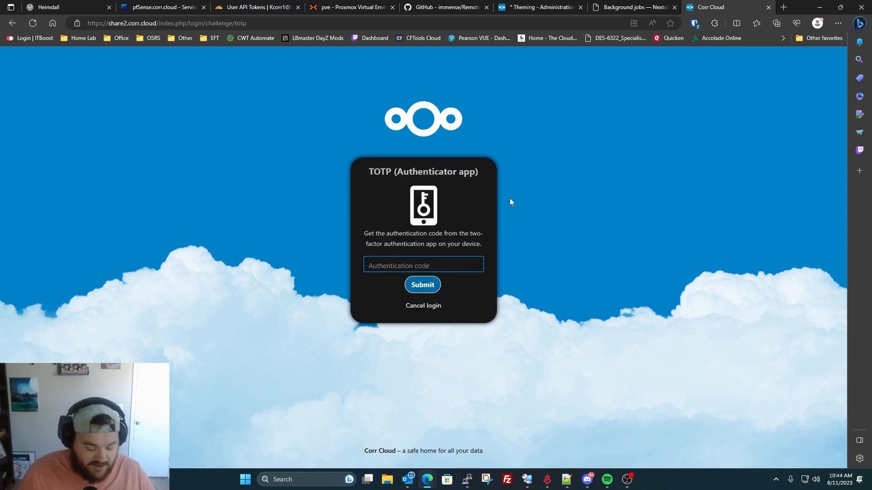
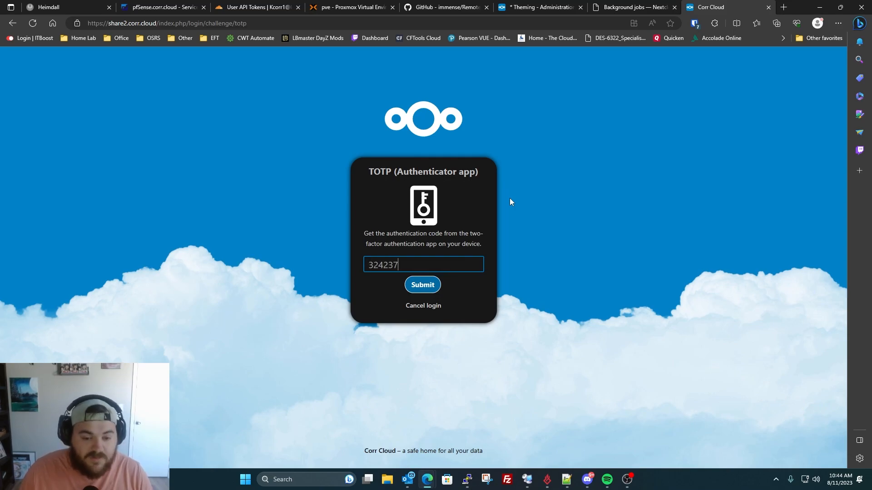
{"action": "key", "text": "Return"}
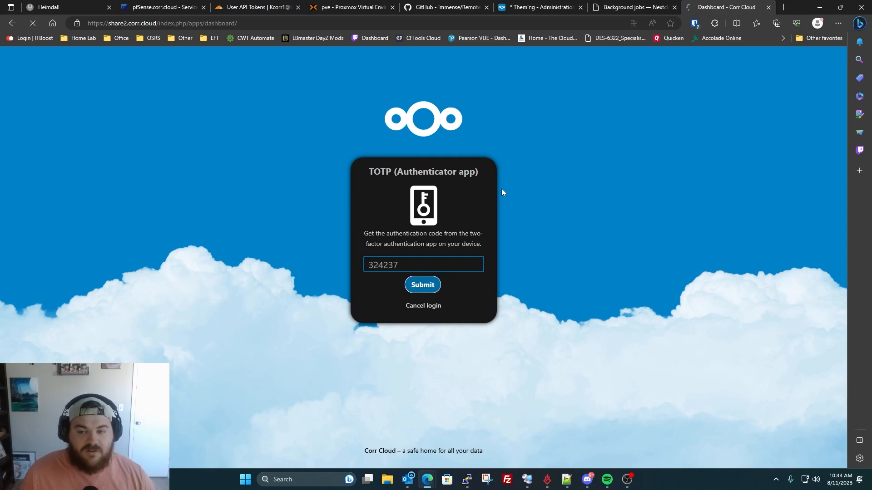